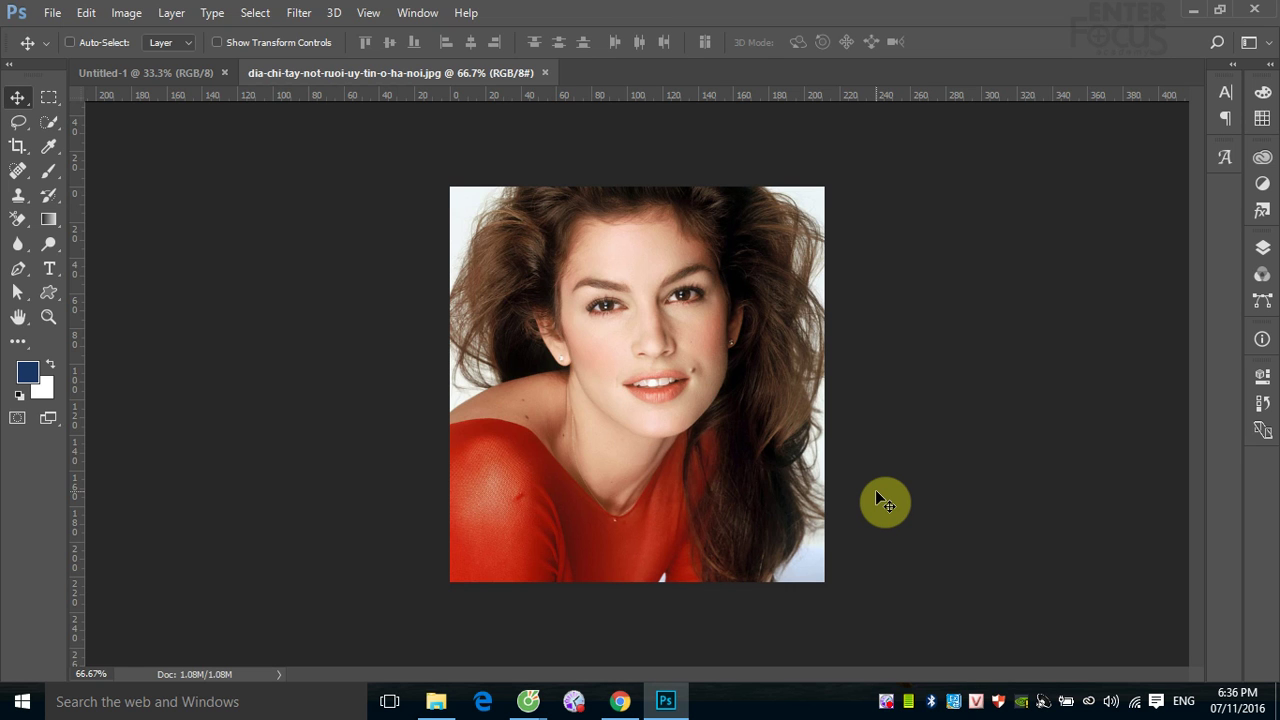
Select the Clone Stamp Tool and zoom in on the mouth and its neighbouring mole.
{"action": "left_click", "coordinate": [18, 196]}
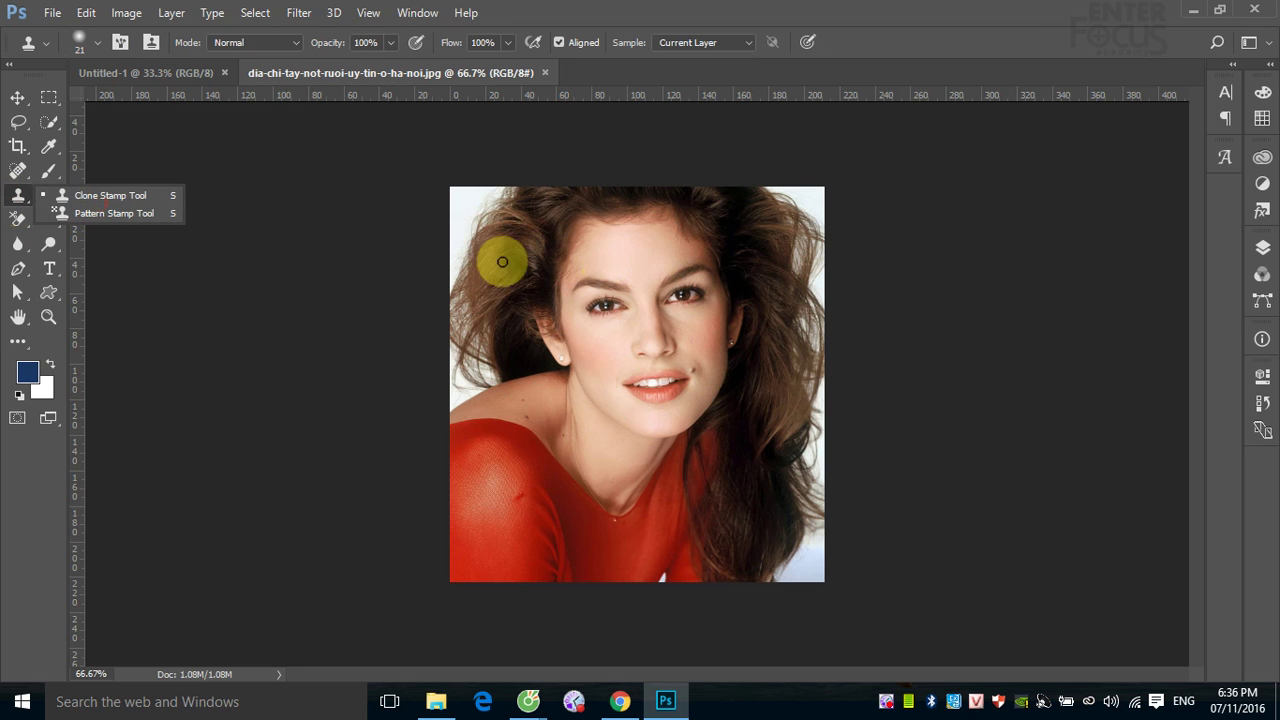
{"action": "left_click", "coordinate": [140, 196]}
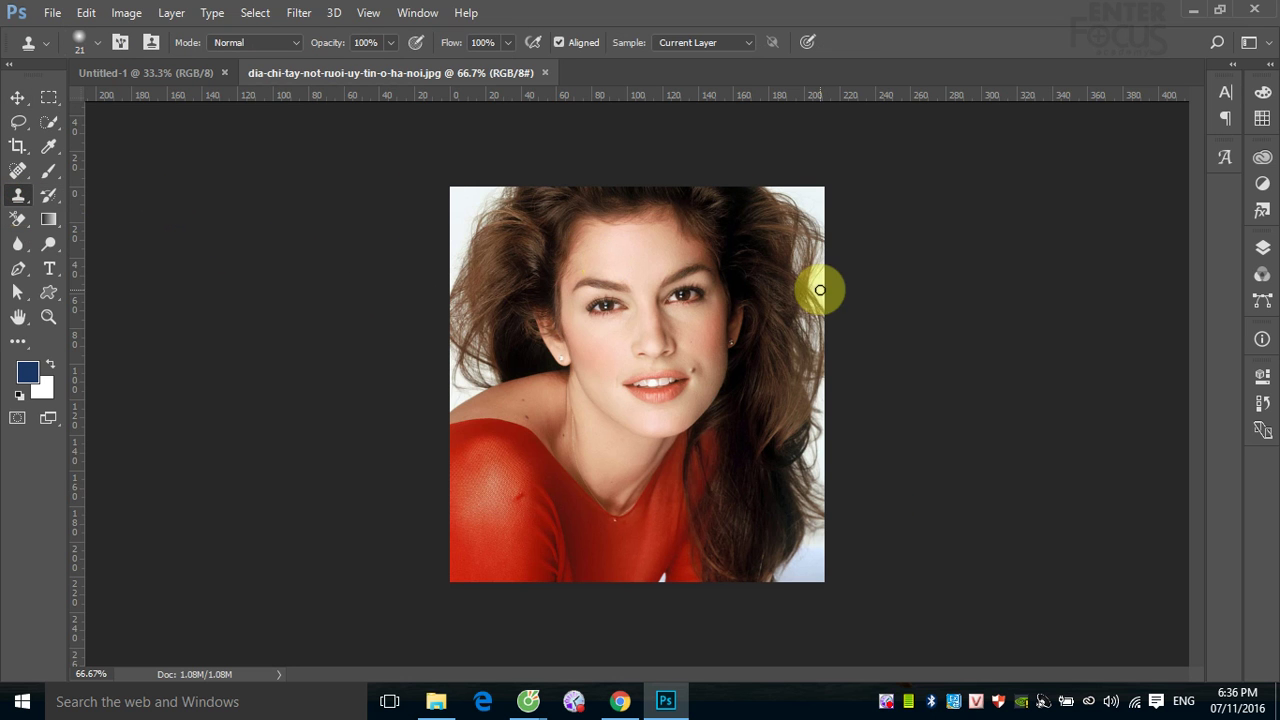
{"action": "left_click_drag", "start_coordinate": [634, 286], "coordinate": [696, 414]}
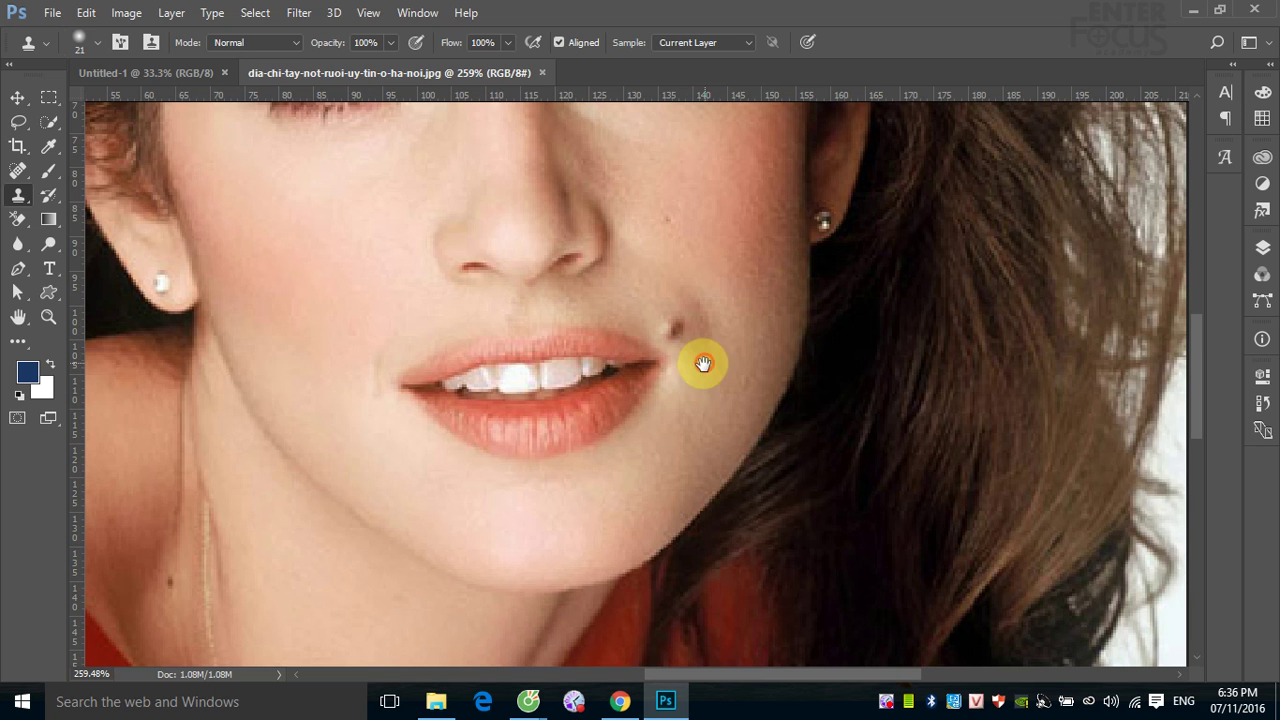
Sample clean skin beside the lip-corner mole and clone it over the mole.
{"action": "mouse_move", "coordinate": [703, 363]}
{"action": "left_mouse_down"}
{"action": "mouse_move", "coordinate": [594, 571]}
{"action": "mouse_move", "coordinate": [608, 457]}
{"action": "left_mouse_up"}
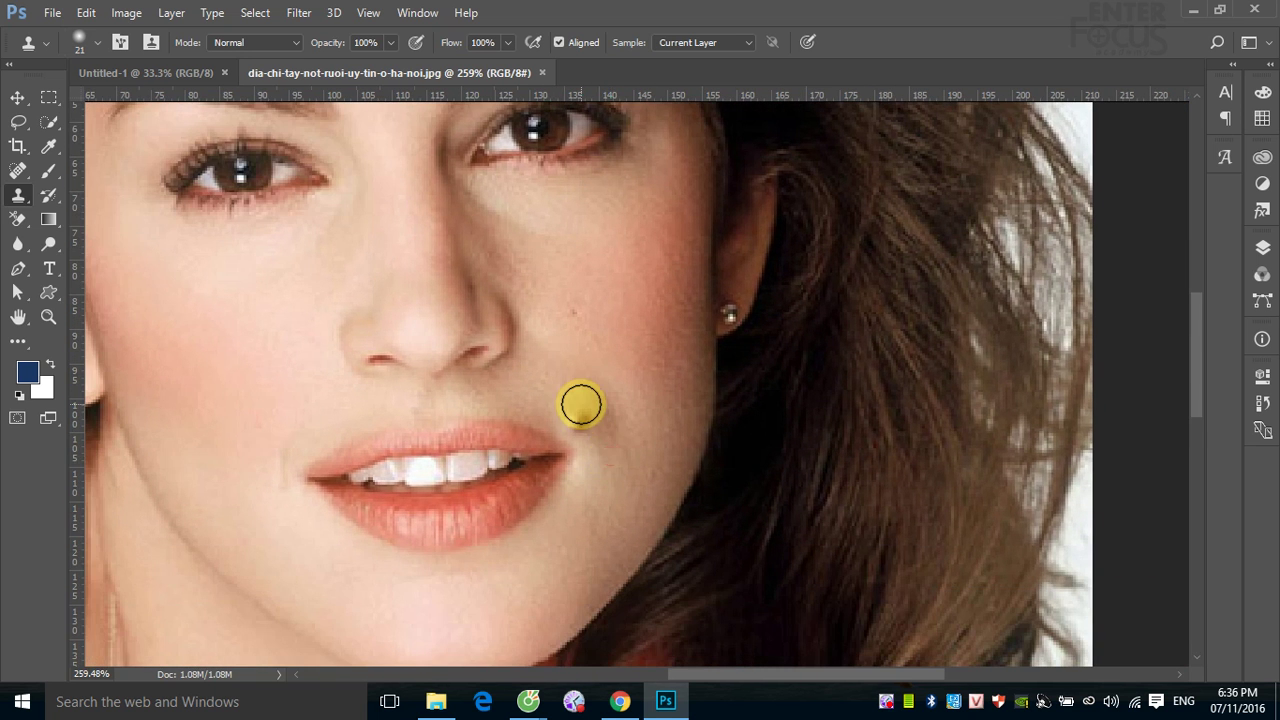
{"action": "left_click", "coordinate": [585, 426]}
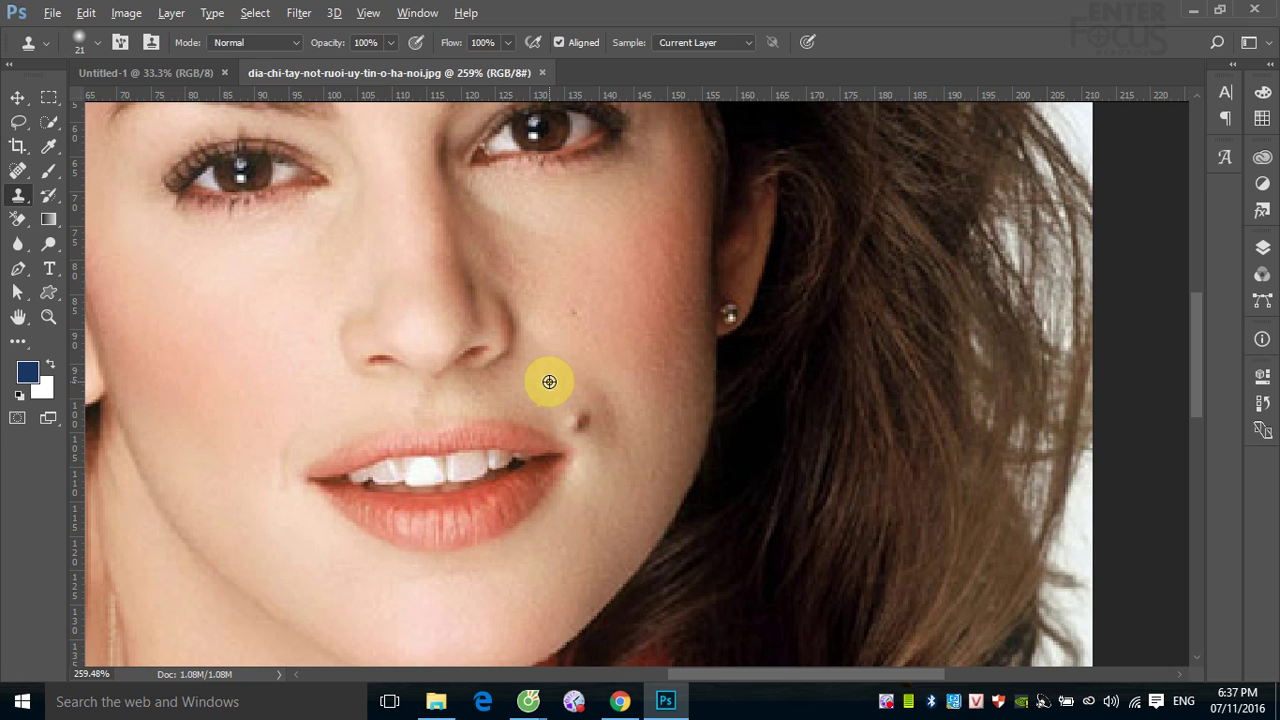
{"action": "left_click", "coordinate": [549, 381], "text": "alt"}
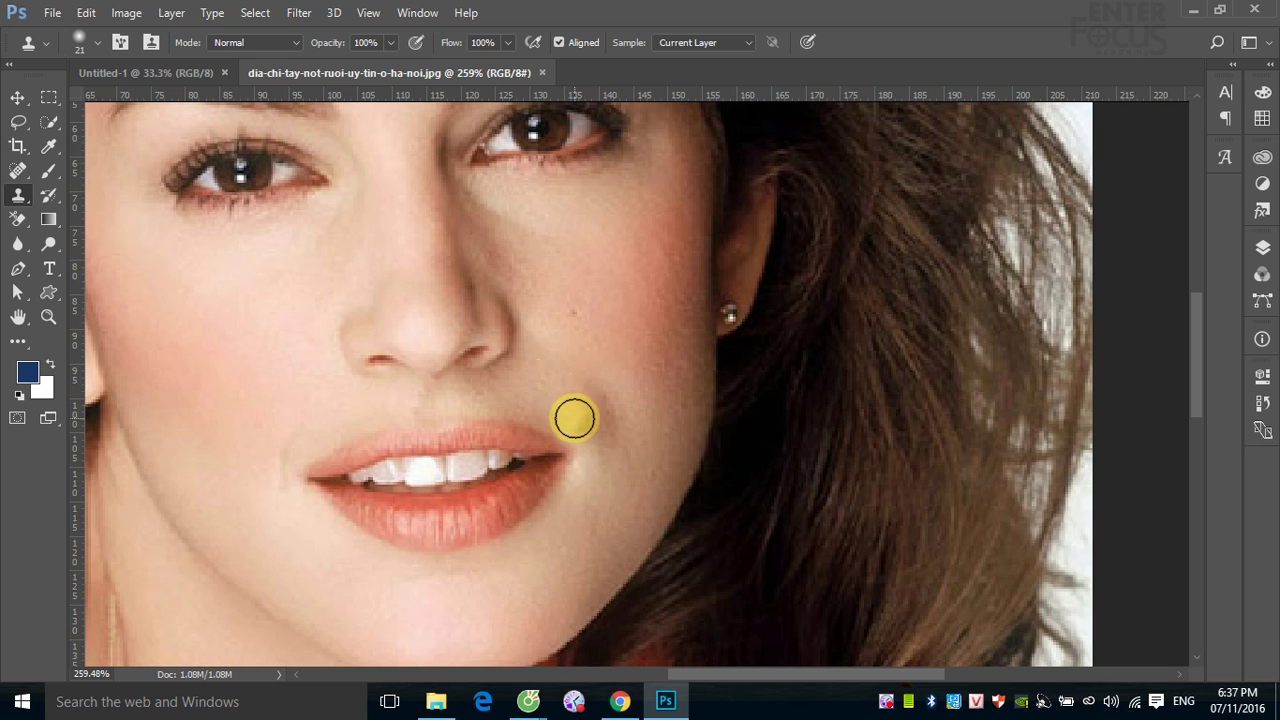
{"action": "left_click", "coordinate": [580, 421]}
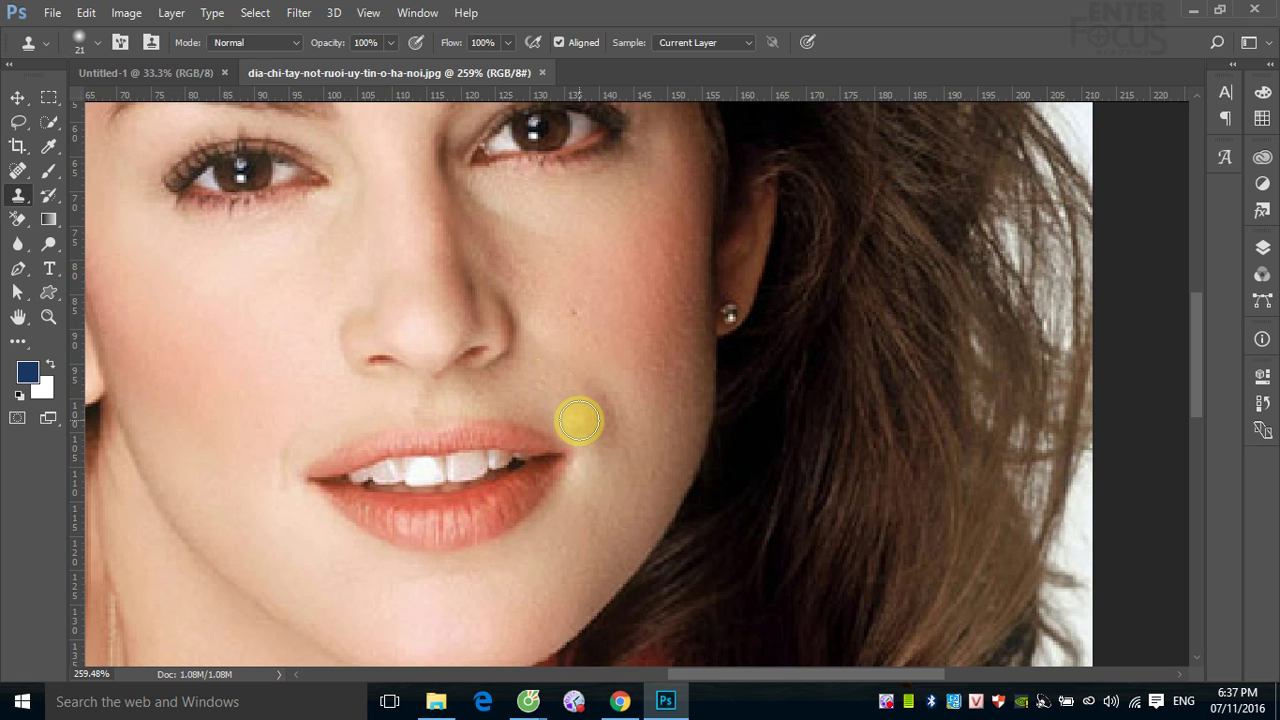
{"action": "left_click", "coordinate": [579, 421]}
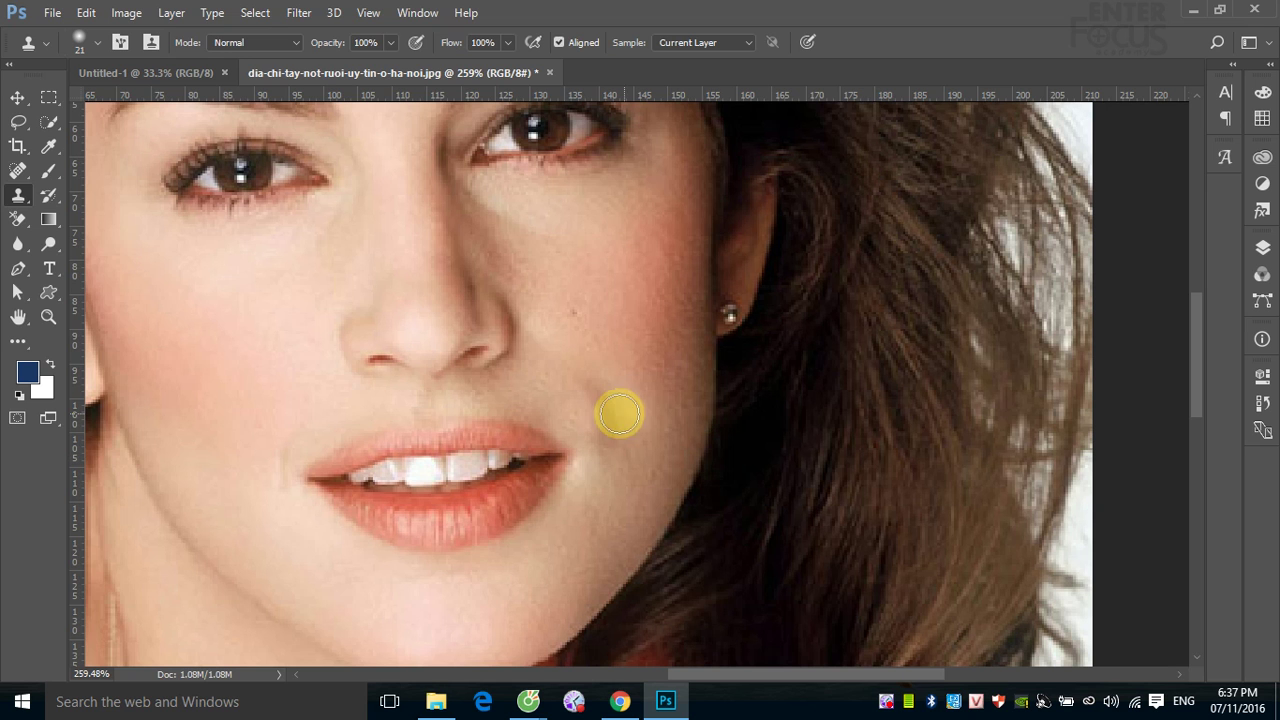
Resample skin beside the upper lip and stroke cloned texture near the right mouth corner.
{"action": "left_click", "coordinate": [543, 389], "text": "alt"}
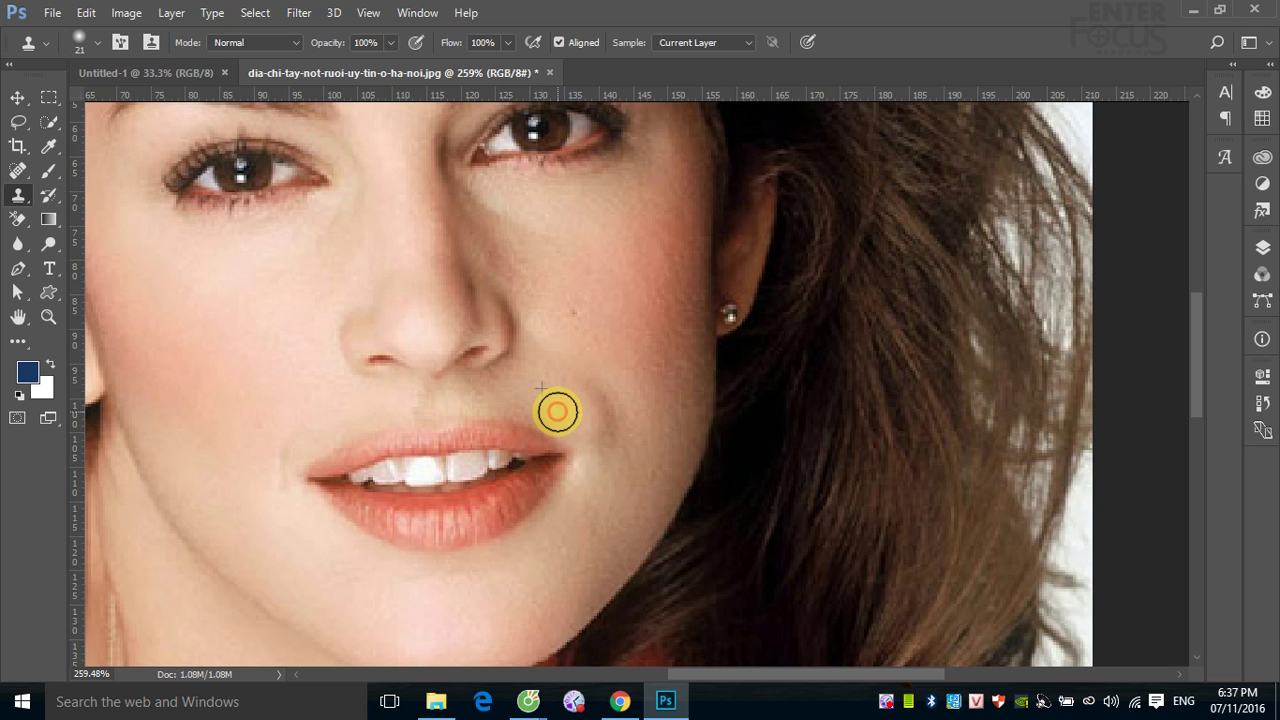
{"action": "left_click_drag", "start_coordinate": [557, 411], "coordinate": [575, 420]}
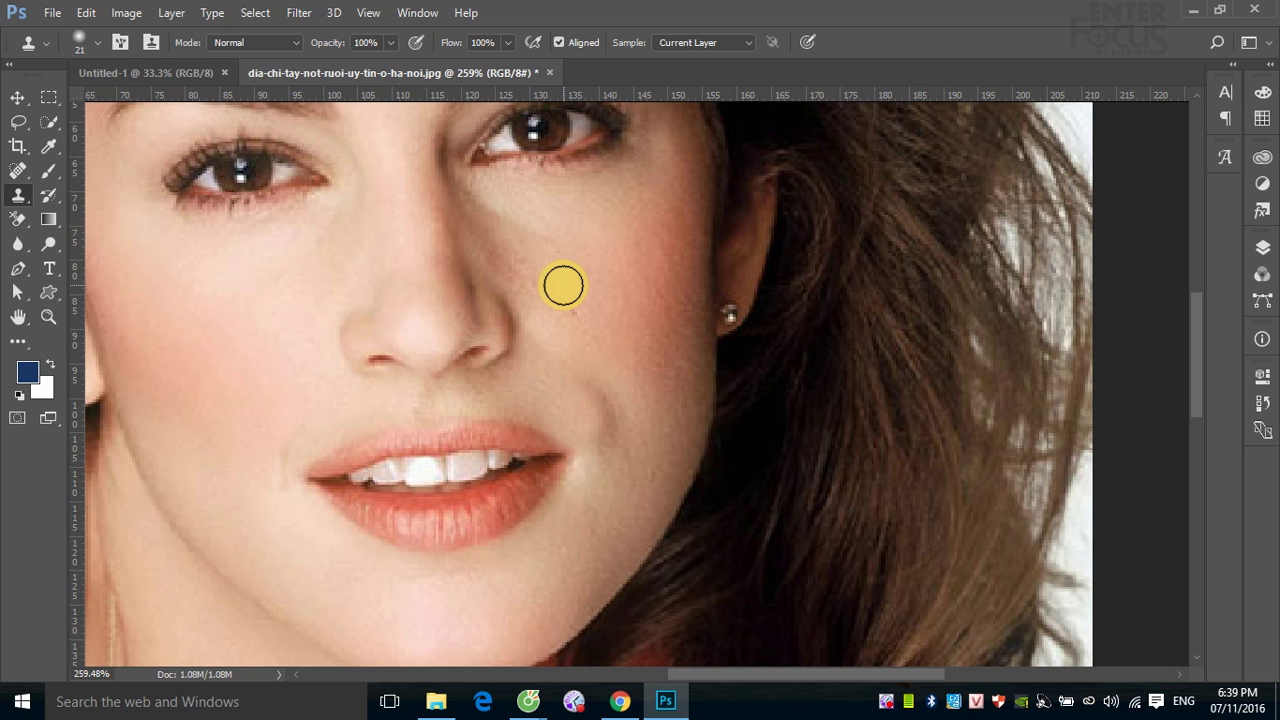
Pan to the shoulder and neck moles and make the clone brush fully hard.
{"action": "left_click", "coordinate": [393, 43]}
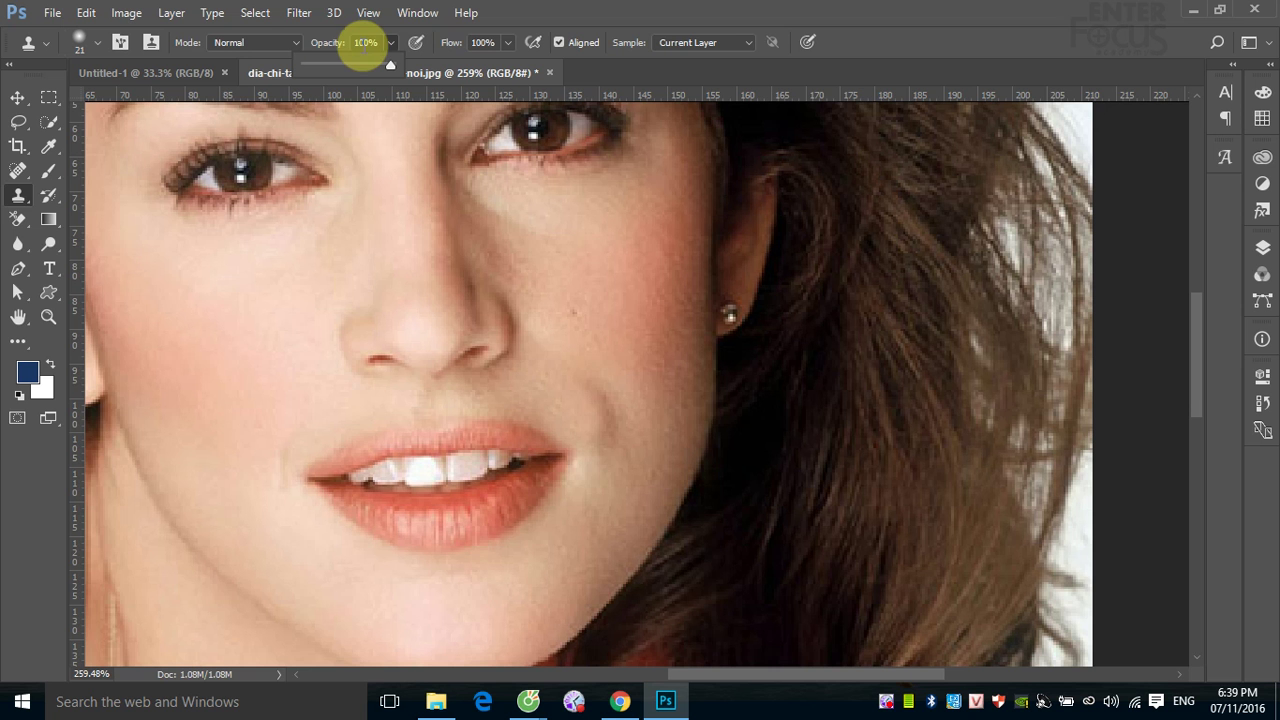
{"action": "left_click_drag", "start_coordinate": [374, 434], "coordinate": [487, 190]}
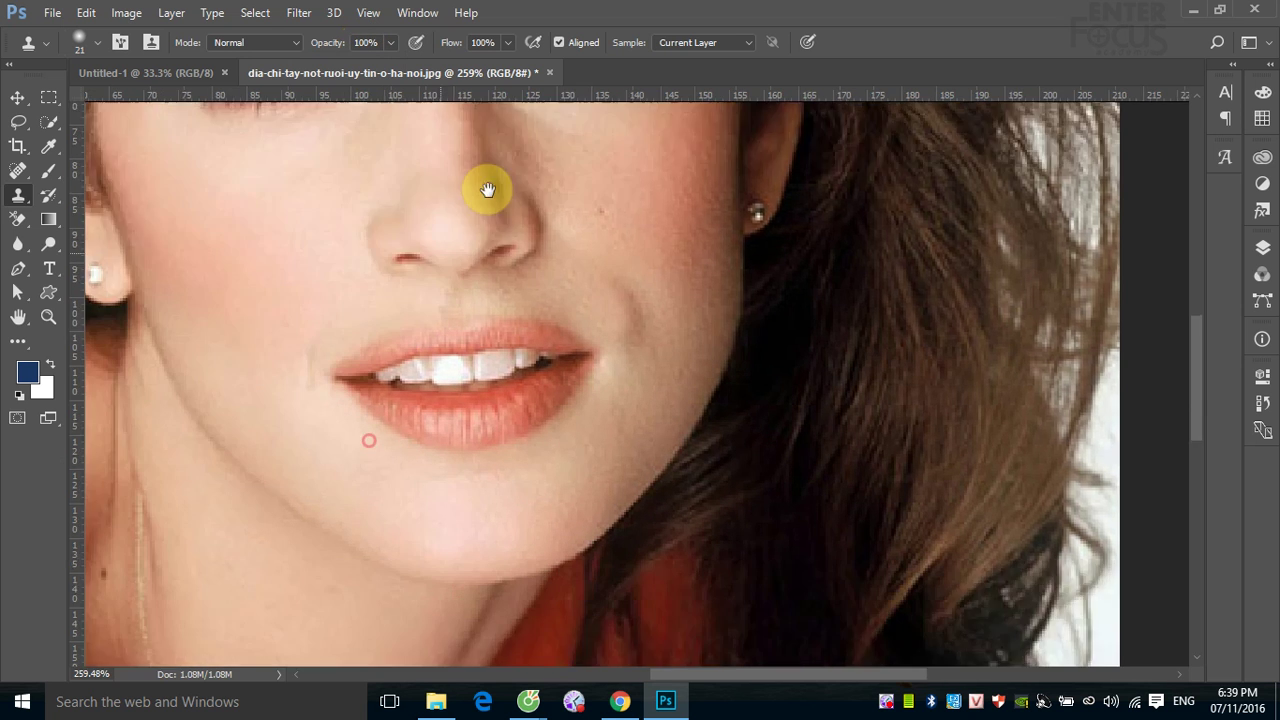
{"action": "left_click_drag", "start_coordinate": [375, 343], "coordinate": [586, 109]}
{"action": "left_click_drag", "start_coordinate": [363, 225], "coordinate": [720, 257]}
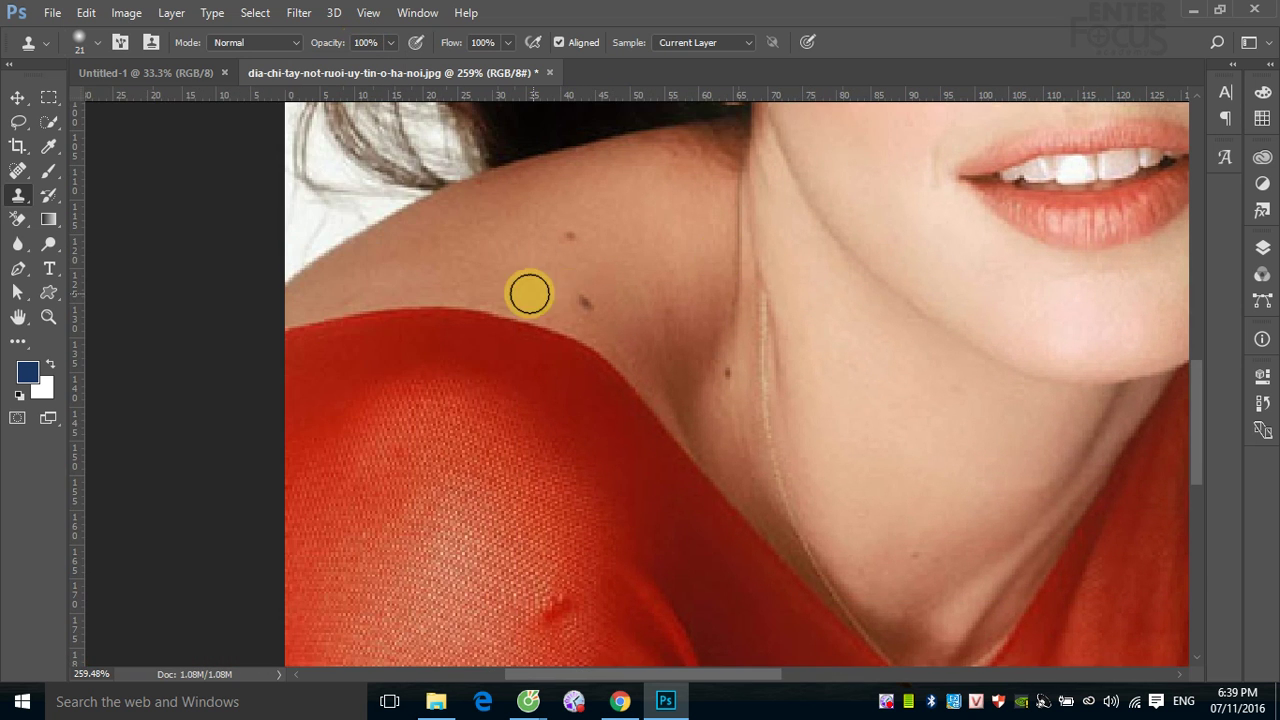
{"action": "left_click", "coordinate": [386, 47]}
{"action": "left_click", "coordinate": [97, 47]}
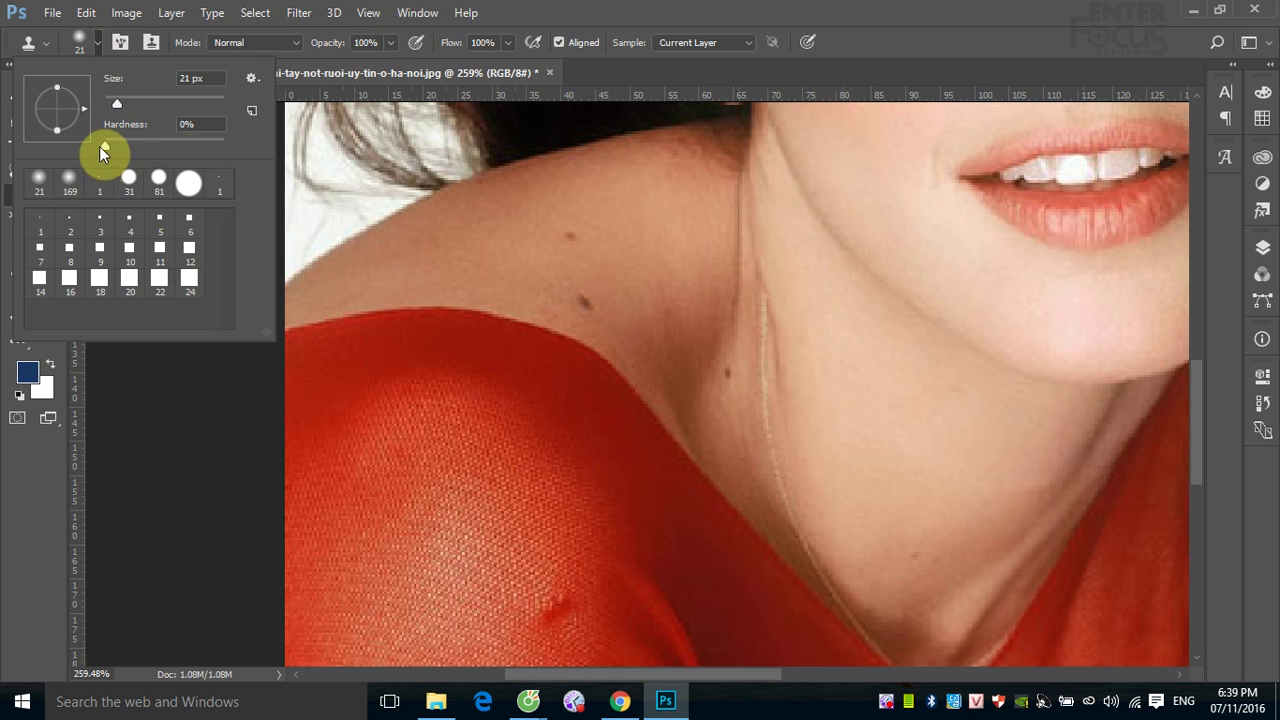
{"action": "left_click_drag", "start_coordinate": [99, 146], "coordinate": [238, 150]}
{"action": "left_click", "coordinate": [590, 66]}
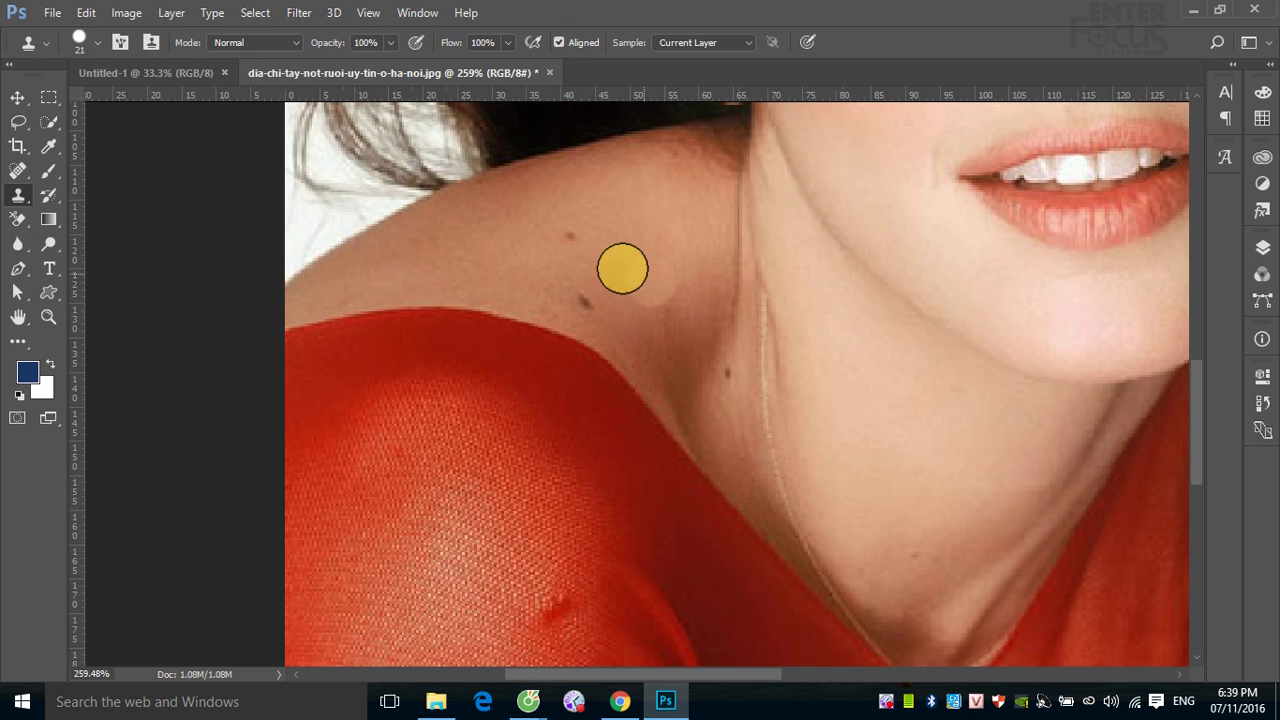
Sample skin beside the shoulder mole and paint cloned skin across the shoulder spot.
{"action": "left_click", "coordinate": [613, 274], "text": "alt"}
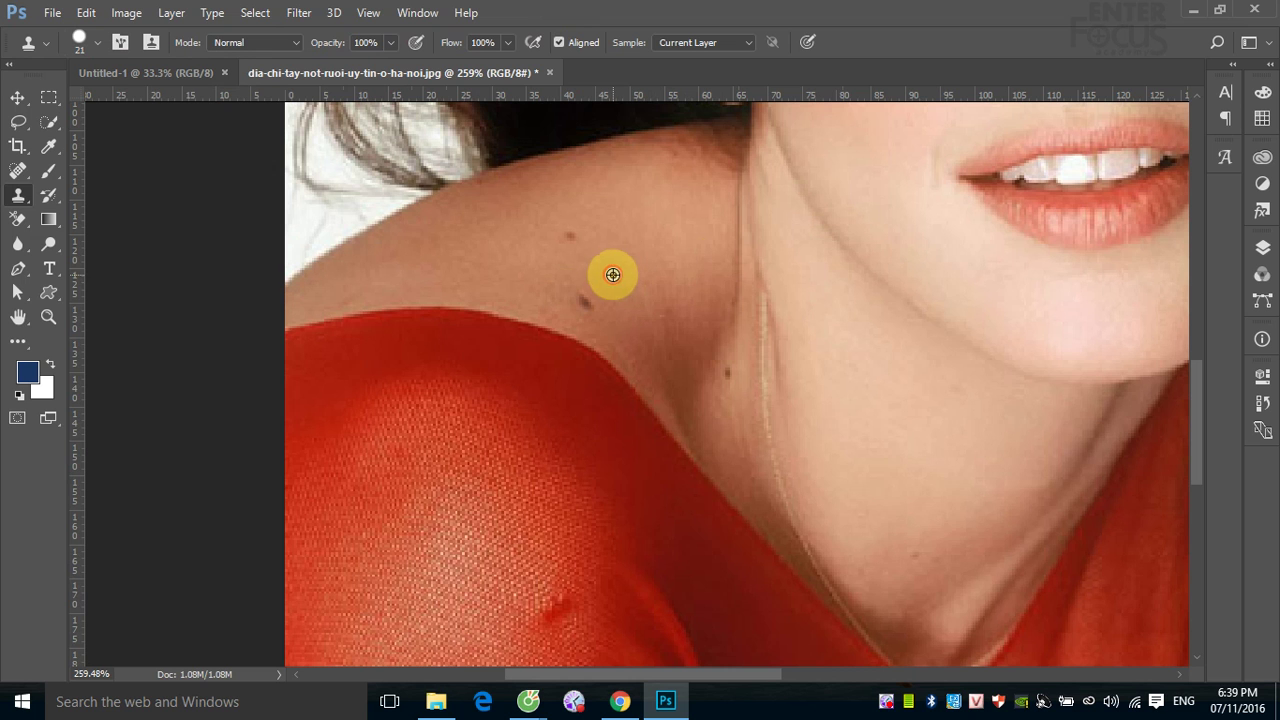
{"action": "left_click", "coordinate": [588, 294]}
{"action": "left_click_drag", "start_coordinate": [1146, 380], "coordinate": [737, 404]}
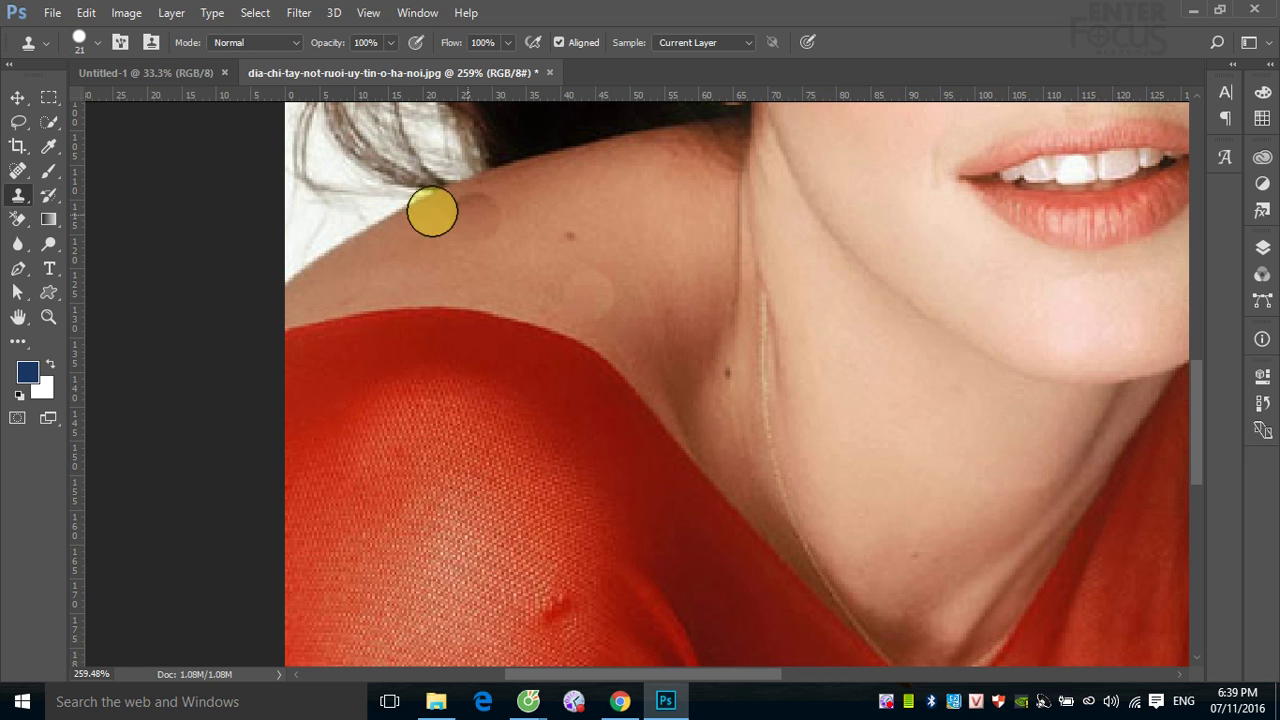
Lower clone opacity to 46% and clone over the dark and reddish shoulder moles.
{"action": "left_click", "coordinate": [391, 39]}
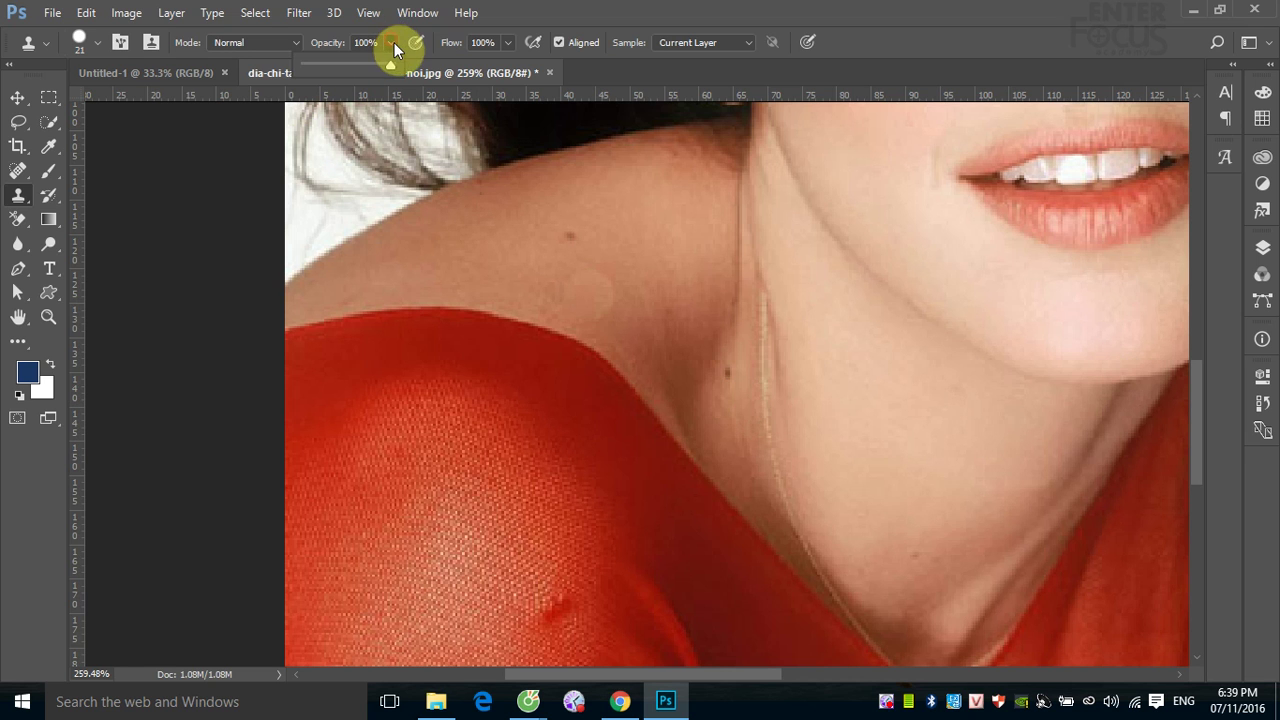
{"action": "left_click", "coordinate": [470, 200]}
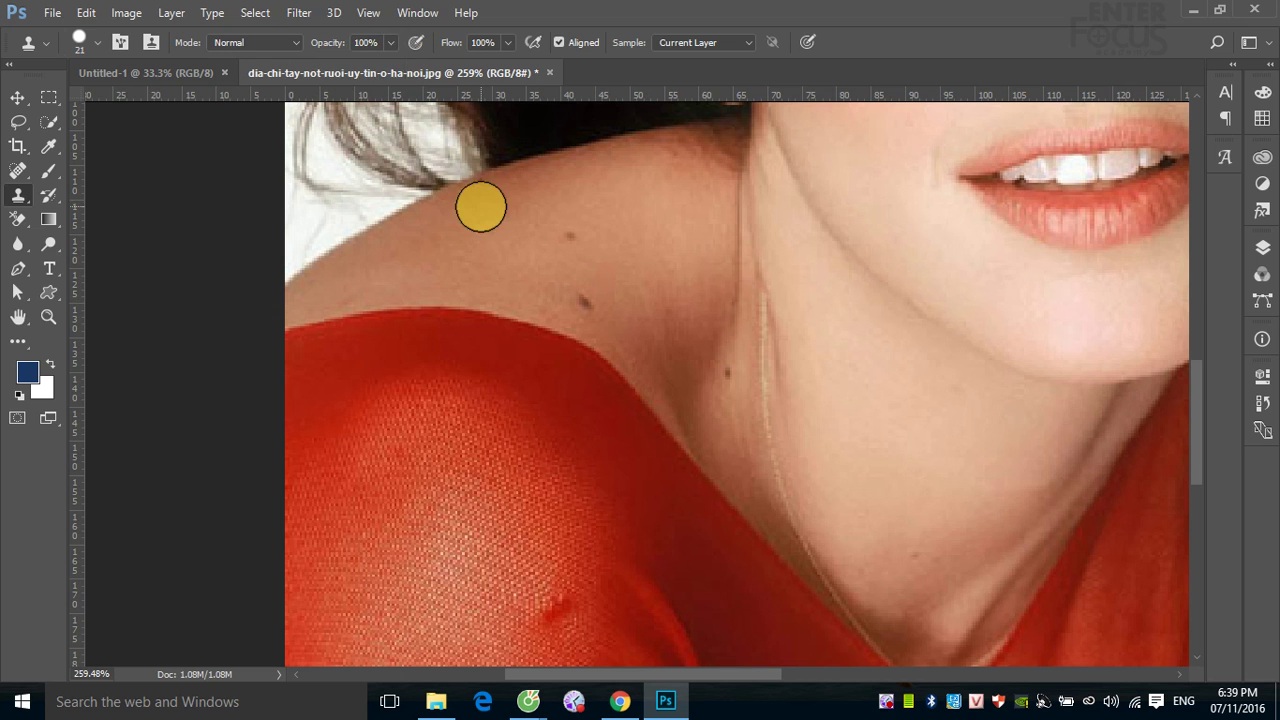
{"action": "left_click", "coordinate": [394, 41]}
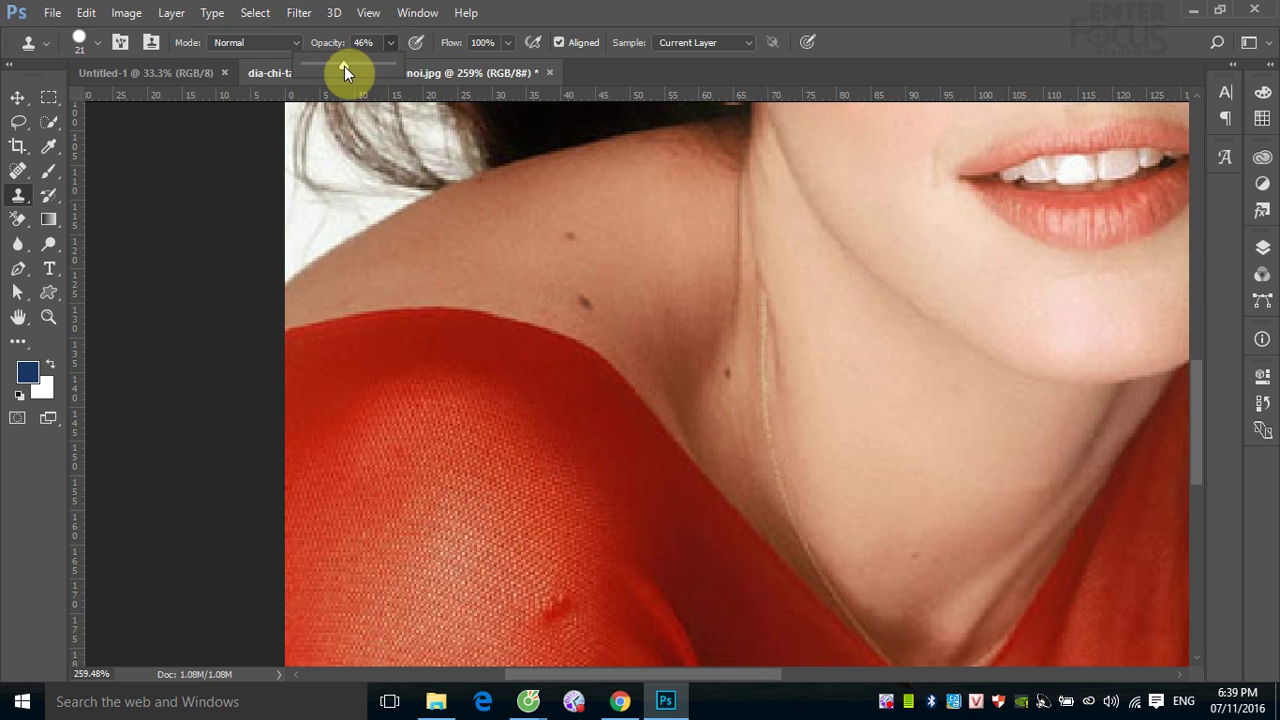
{"action": "left_click", "coordinate": [598, 61]}
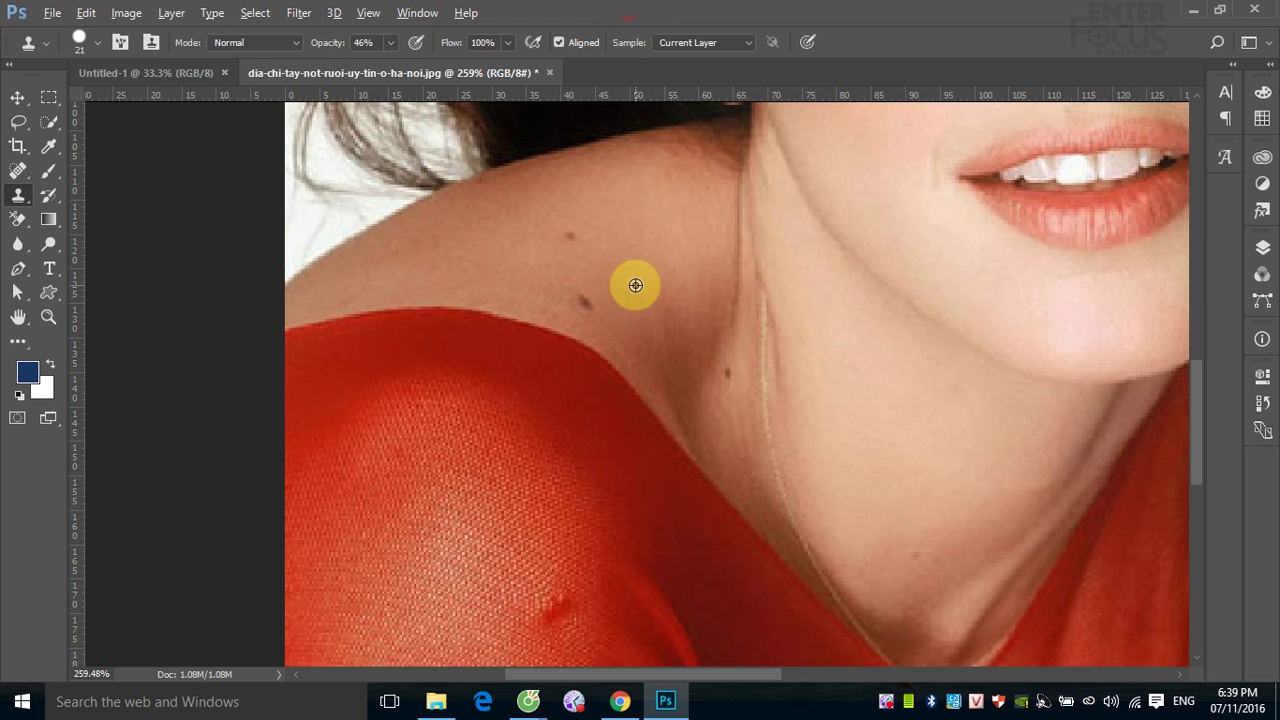
{"action": "left_click", "coordinate": [587, 298]}
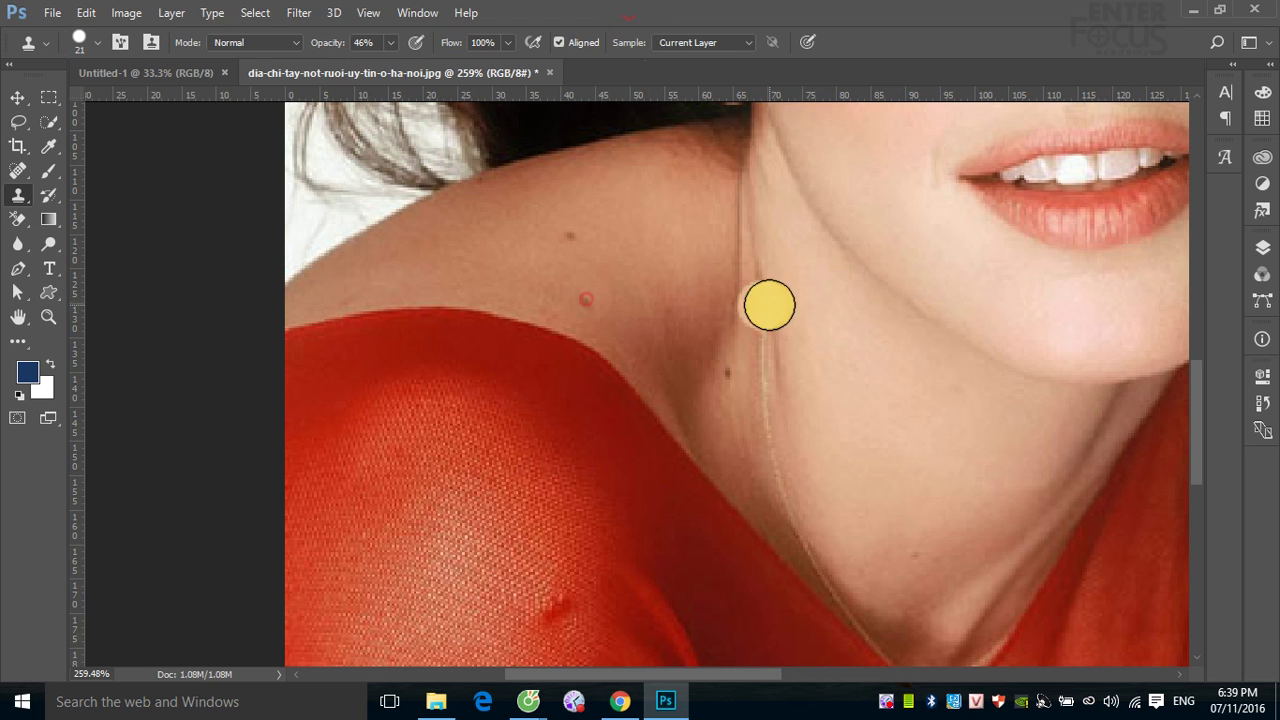
{"action": "left_click", "coordinate": [580, 293]}
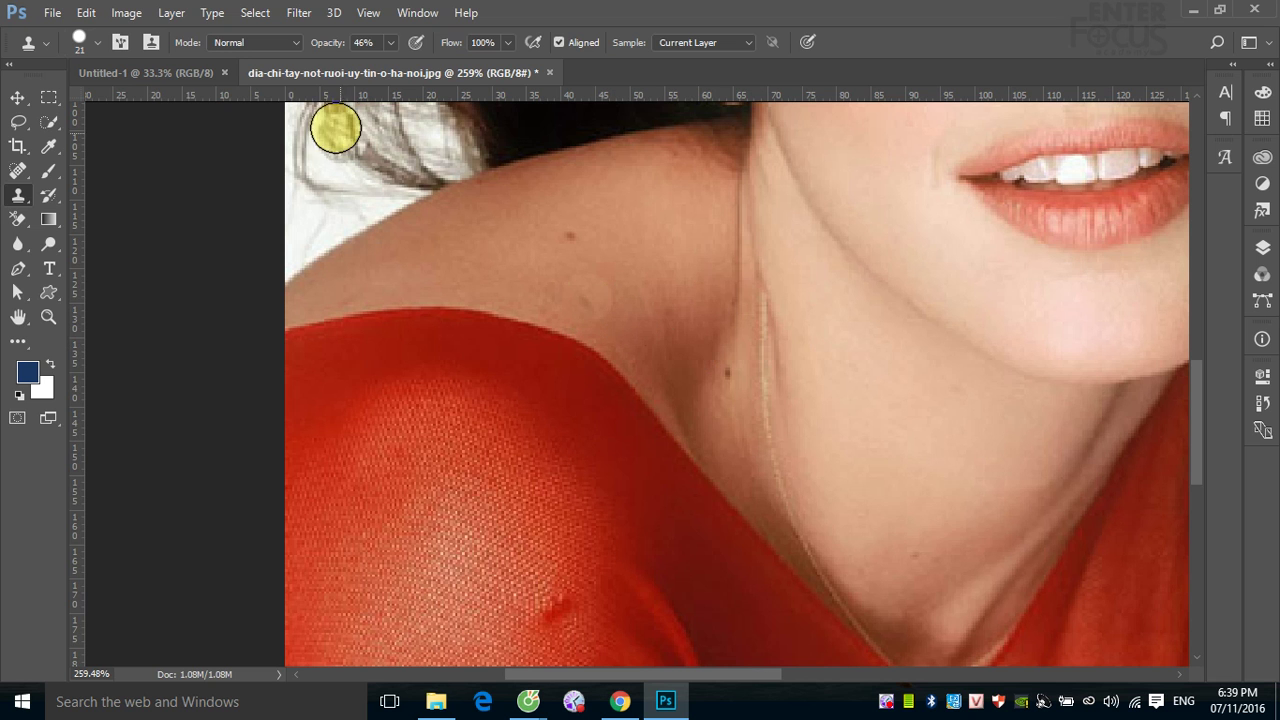
Soften the clone brush to 1% hardness and dab more cloned skin on the shoulder.
{"action": "left_click", "coordinate": [98, 48]}
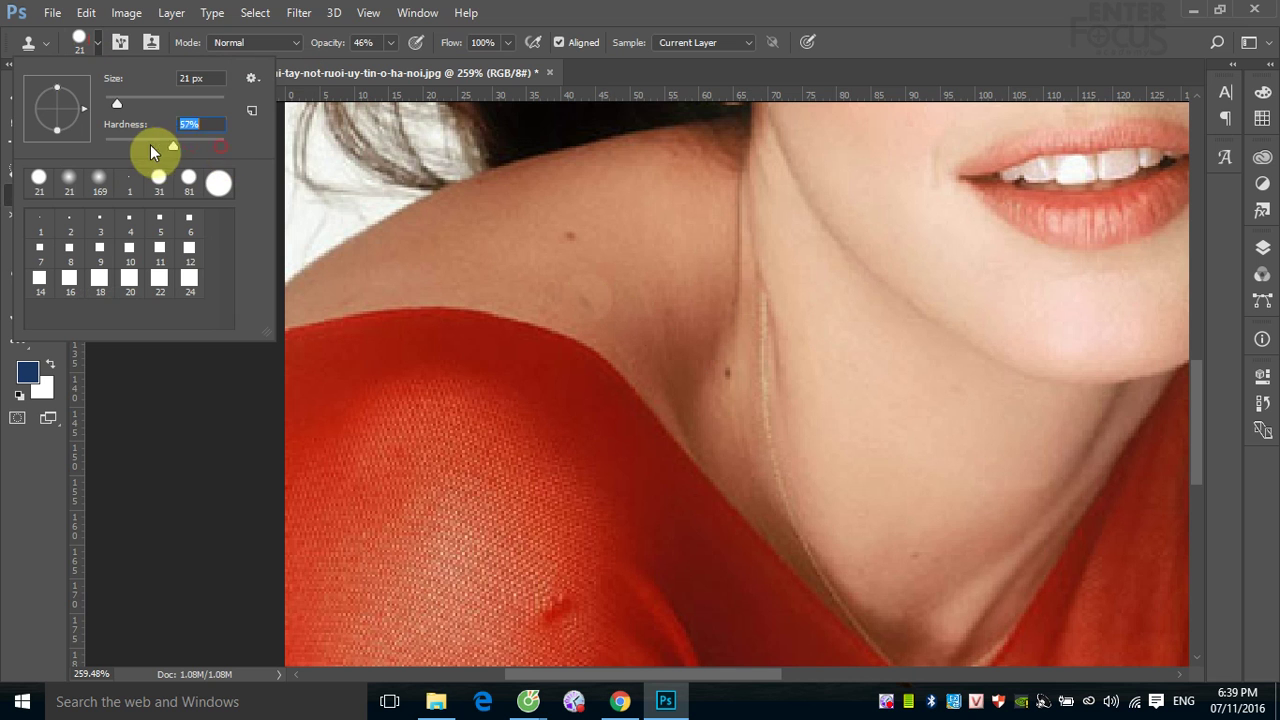
{"action": "left_click_drag", "start_coordinate": [150, 148], "coordinate": [106, 146]}
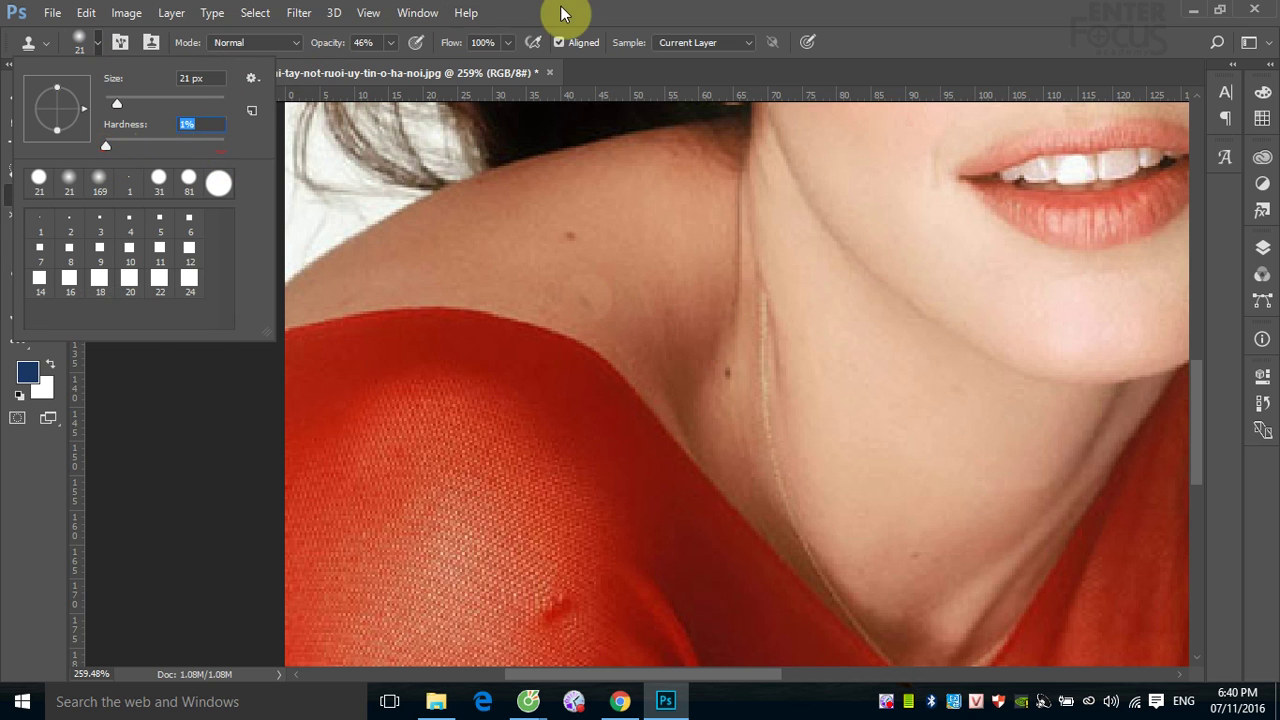
{"action": "key", "text": "Return"}
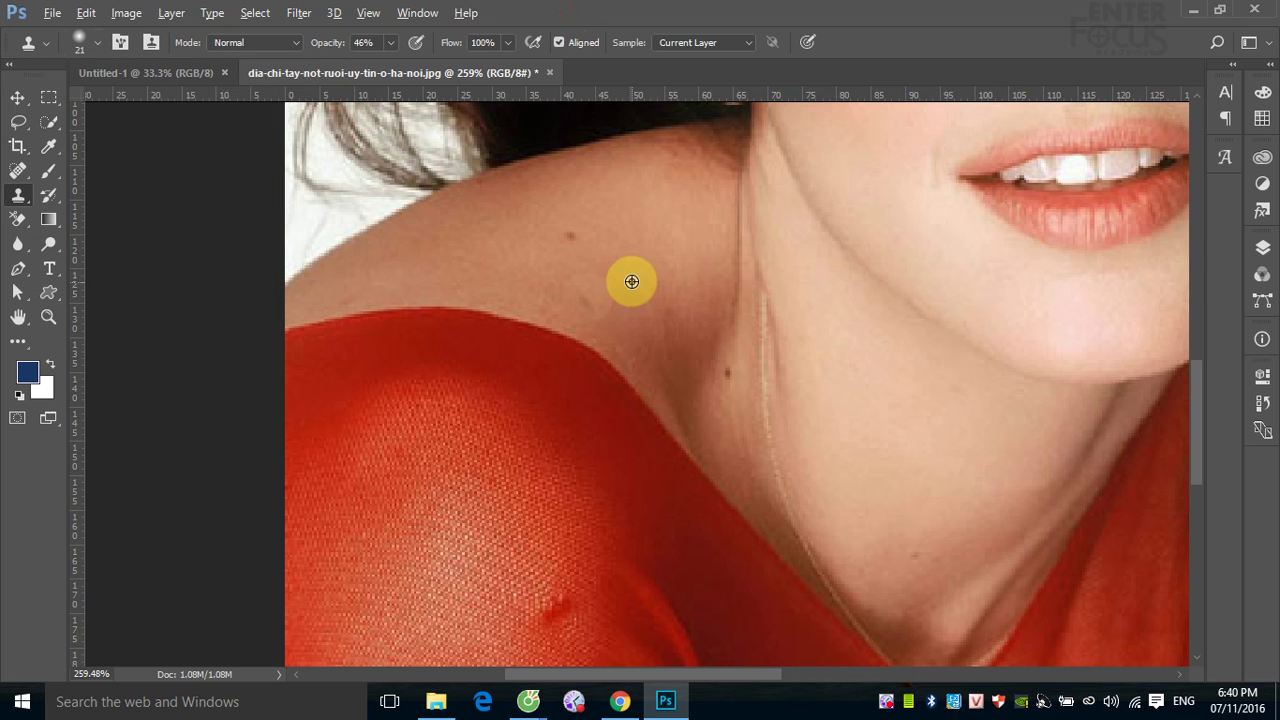
{"action": "left_click", "coordinate": [629, 278], "text": "alt"}
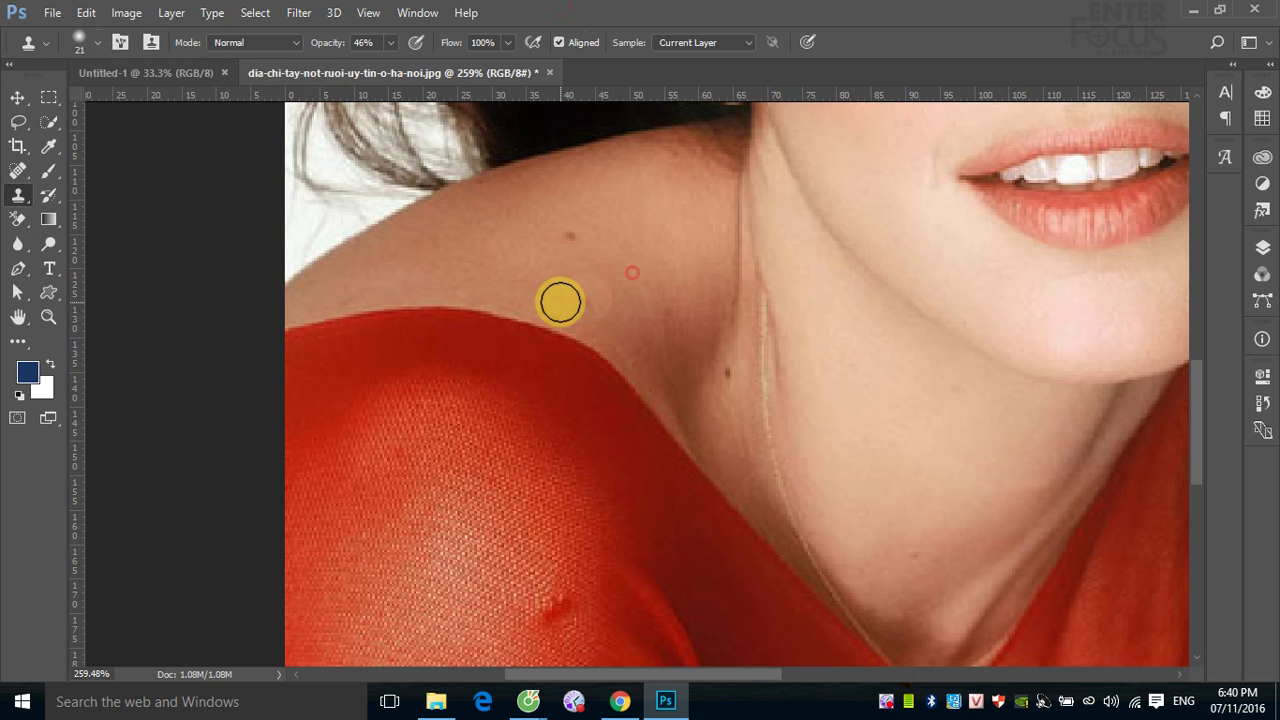
{"action": "left_click", "coordinate": [614, 298], "text": "alt"}
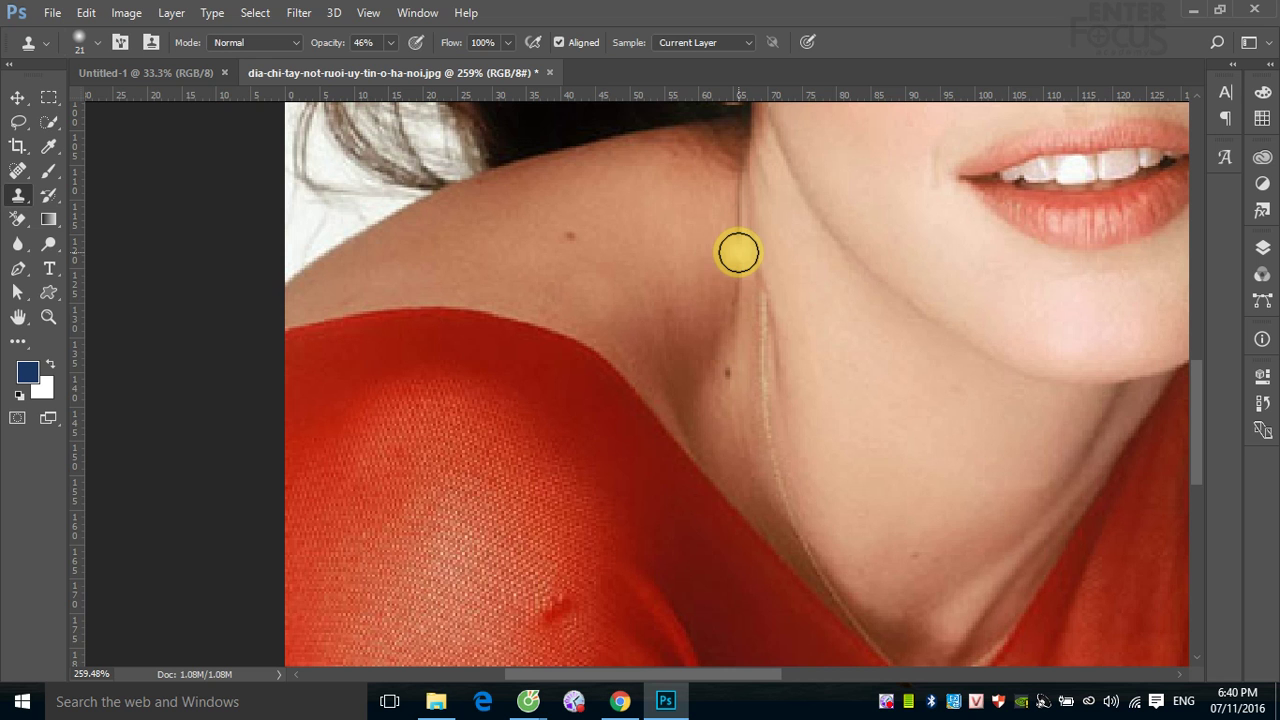
Show the healing tools flyout listing Spot Healing, Patch and Red Eye variants.
{"action": "left_click", "coordinate": [18, 170]}
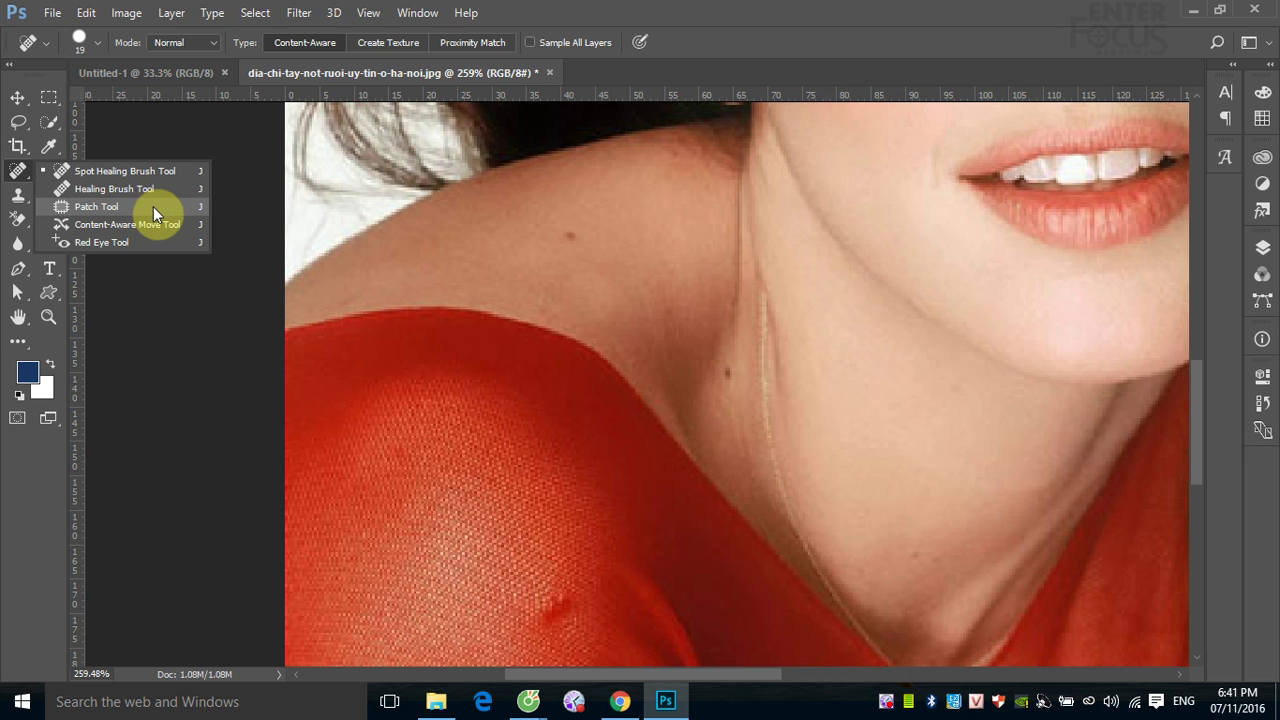
With the Healing Brush, sample clean skin and heal the dark shoulder mole.
{"action": "left_click", "coordinate": [113, 190]}
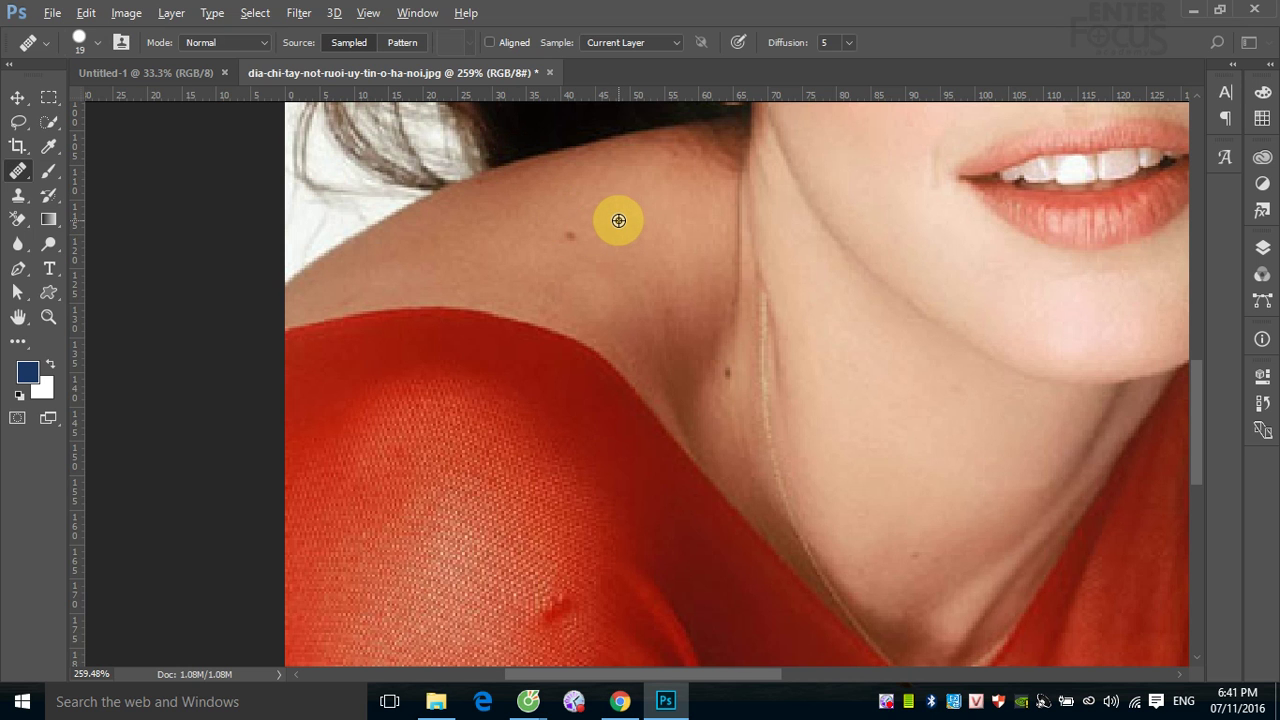
{"action": "left_click", "coordinate": [618, 220], "text": "alt"}
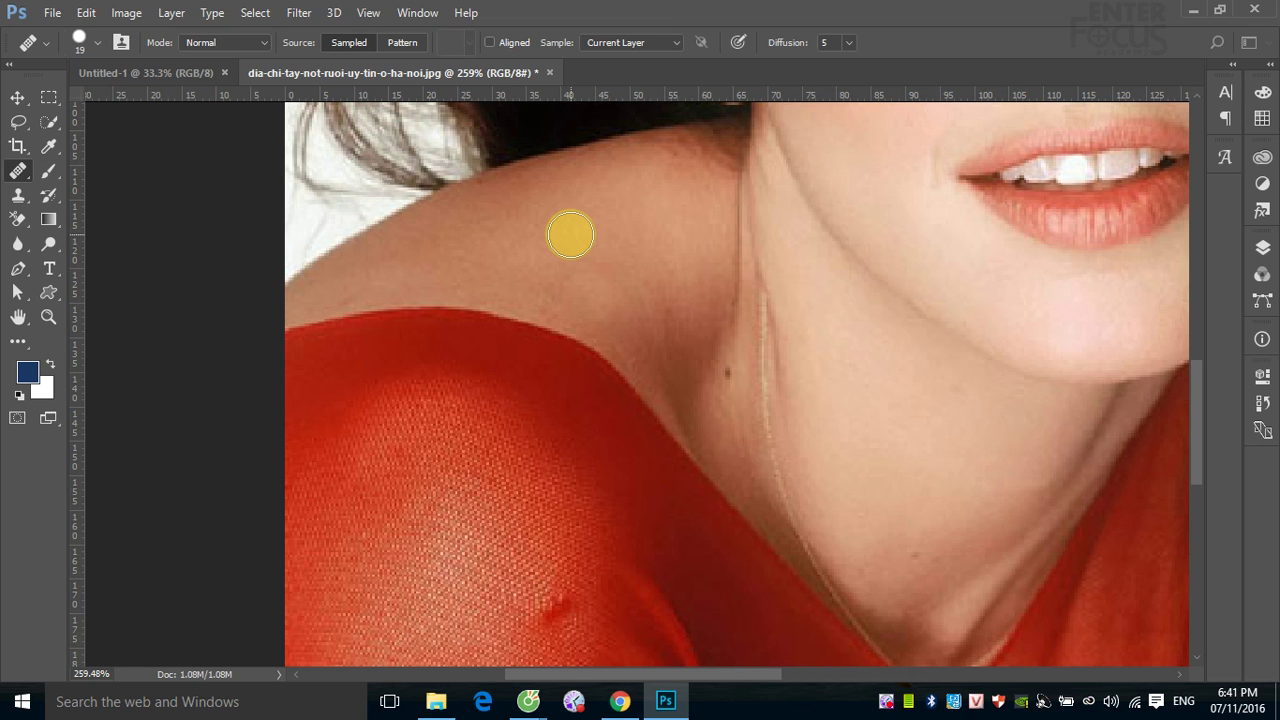
{"action": "left_click", "coordinate": [570, 235]}
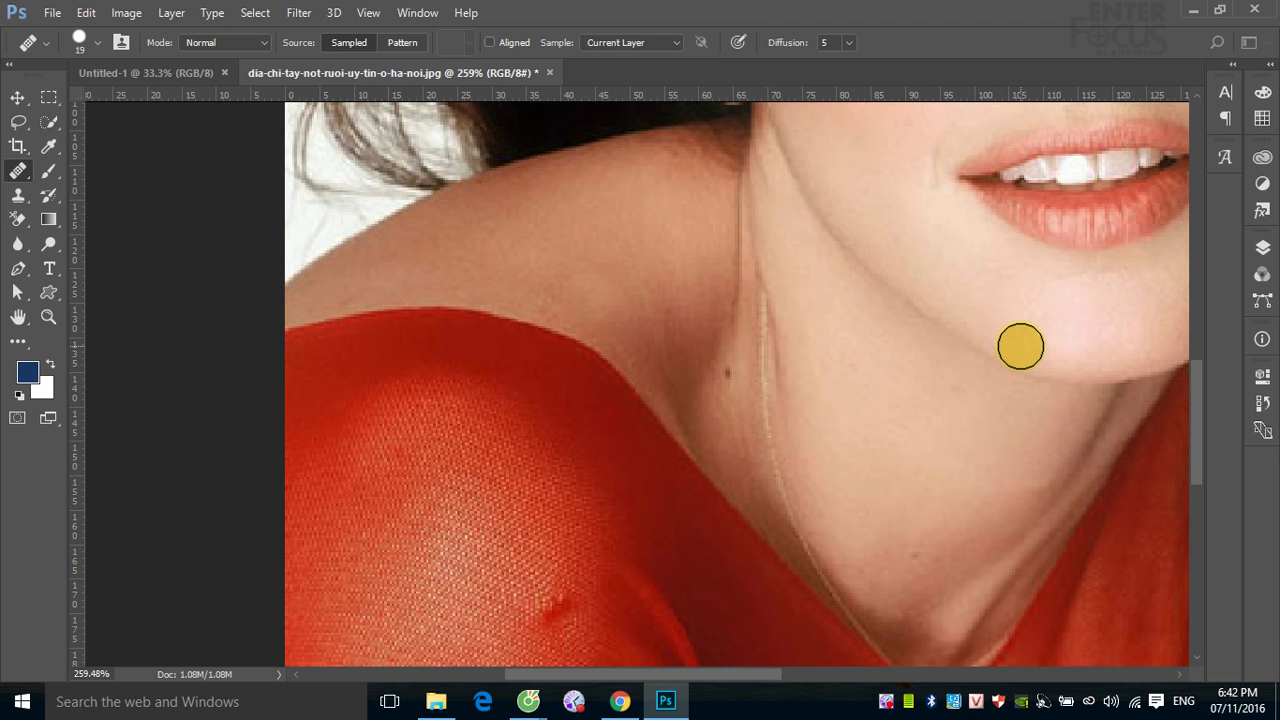
Zoom out and bring up the New Document dialog from the File menu.
{"action": "scroll", "coordinate": [1020, 346], "scroll_direction": "down", "scroll_amount": 2}
{"action": "scroll", "coordinate": [1020, 346], "scroll_direction": "down", "scroll_amount": 2}
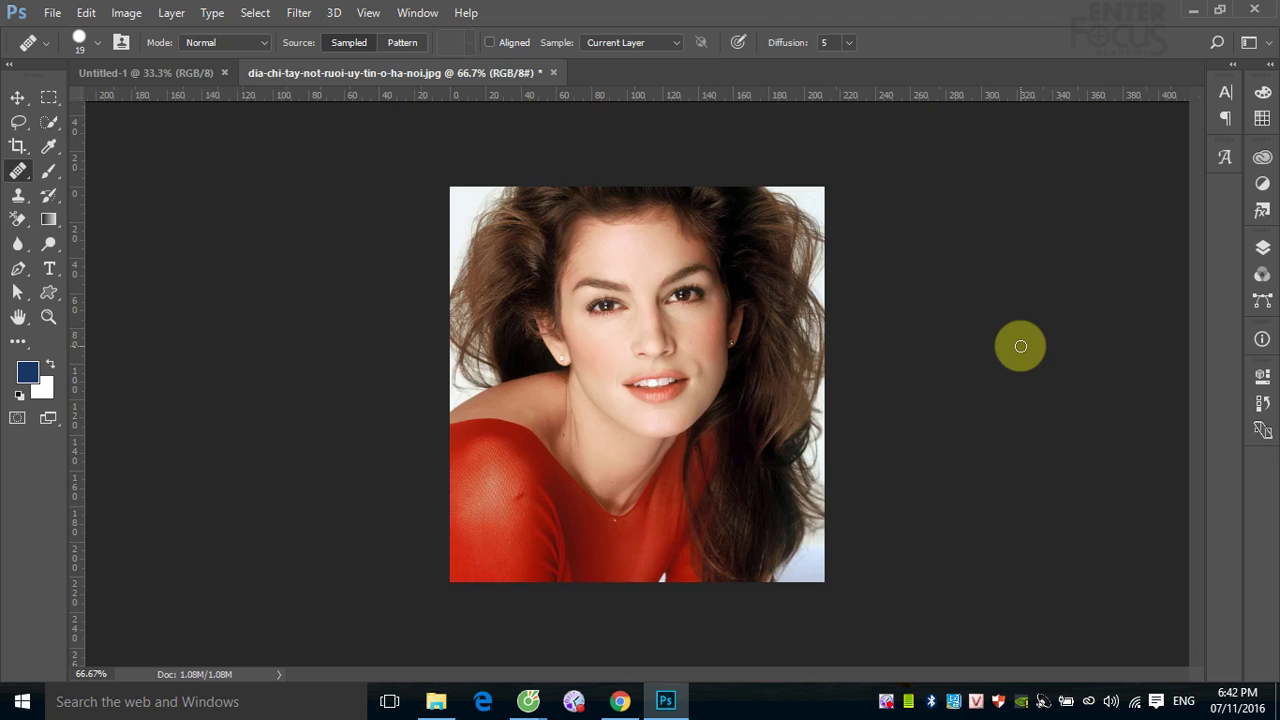
{"action": "left_click", "coordinate": [50, 12]}
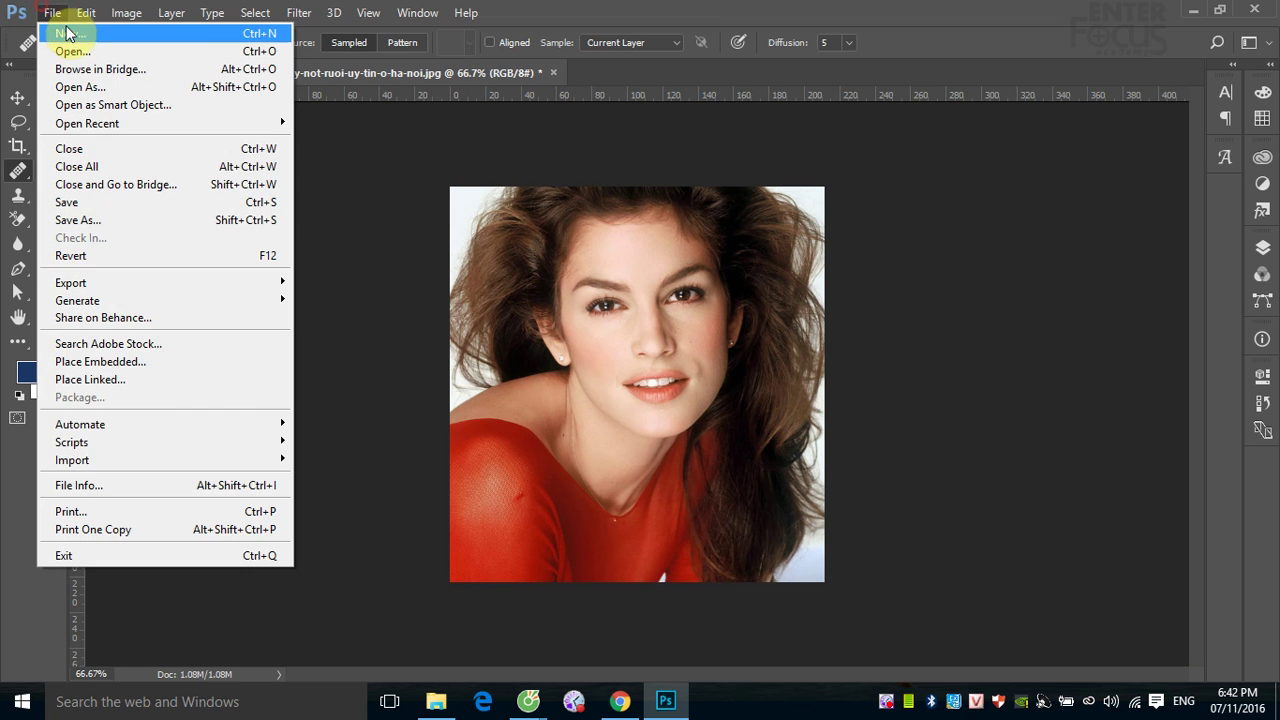
{"action": "left_click", "coordinate": [67, 33]}
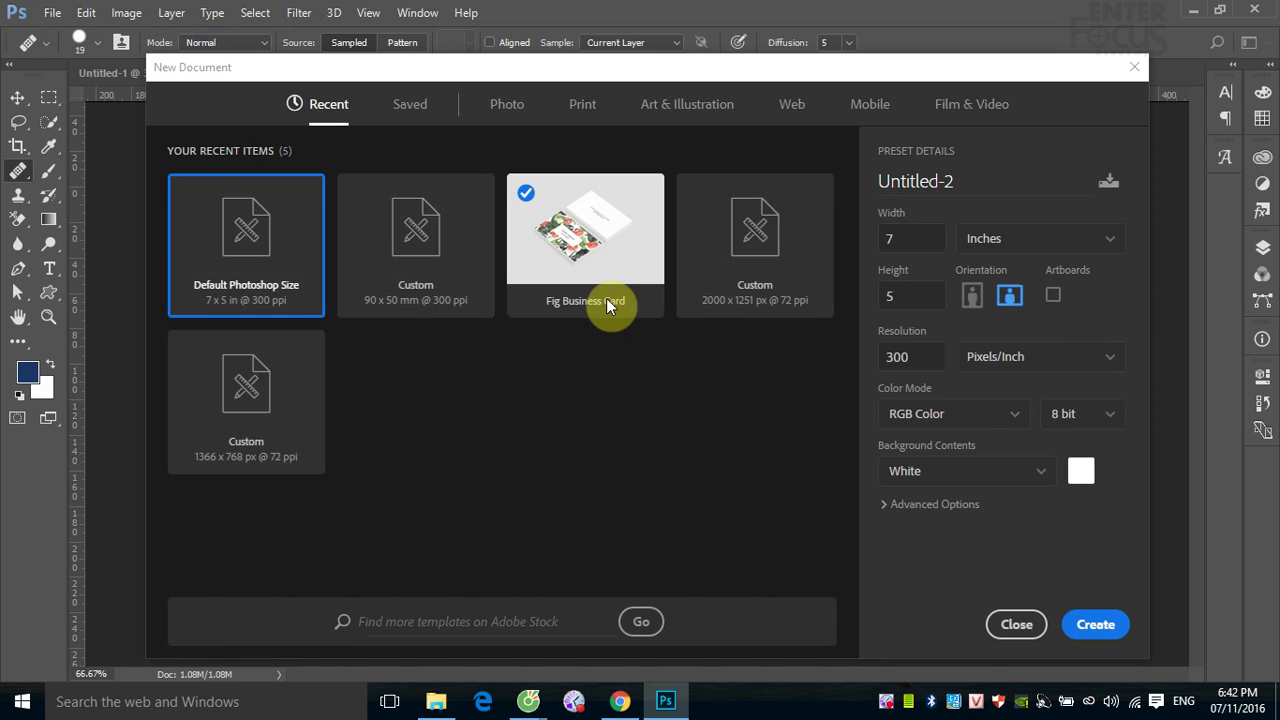
Choose the A4 print preset, then close New Document without creating anything.
{"action": "left_click", "coordinate": [588, 108]}
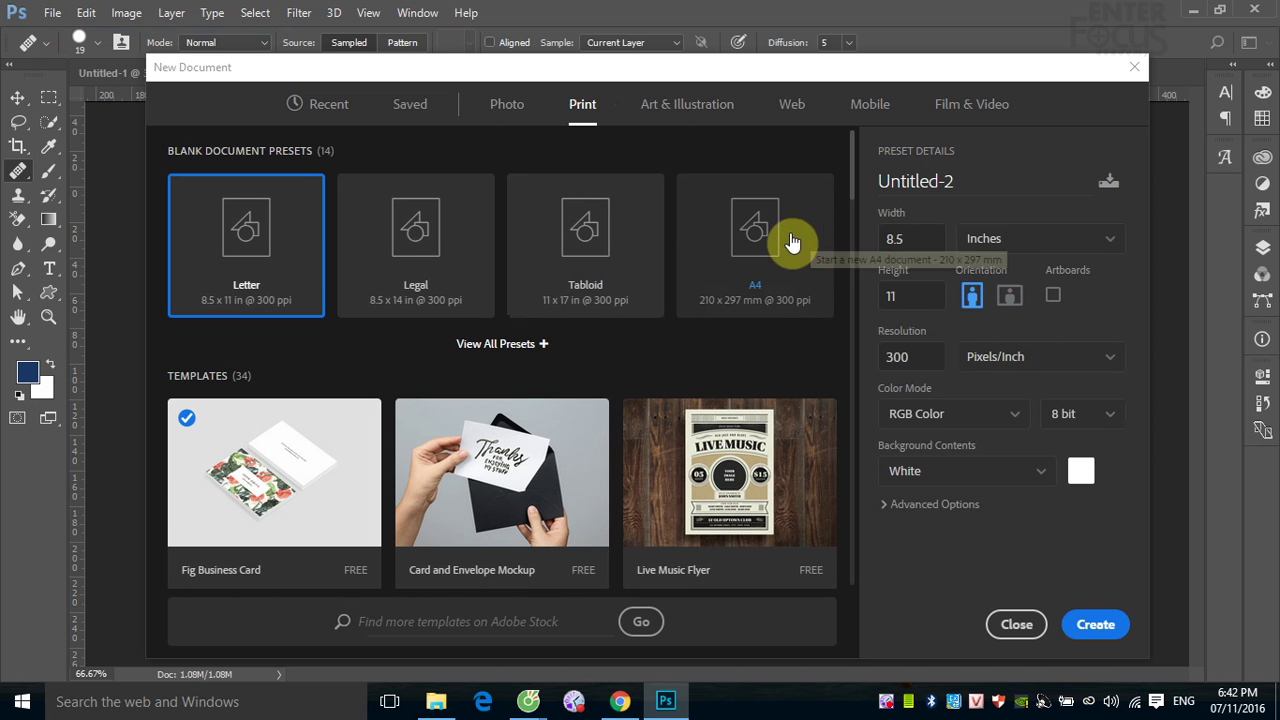
{"action": "left_click", "coordinate": [800, 248]}
{"action": "left_click", "coordinate": [1009, 295]}
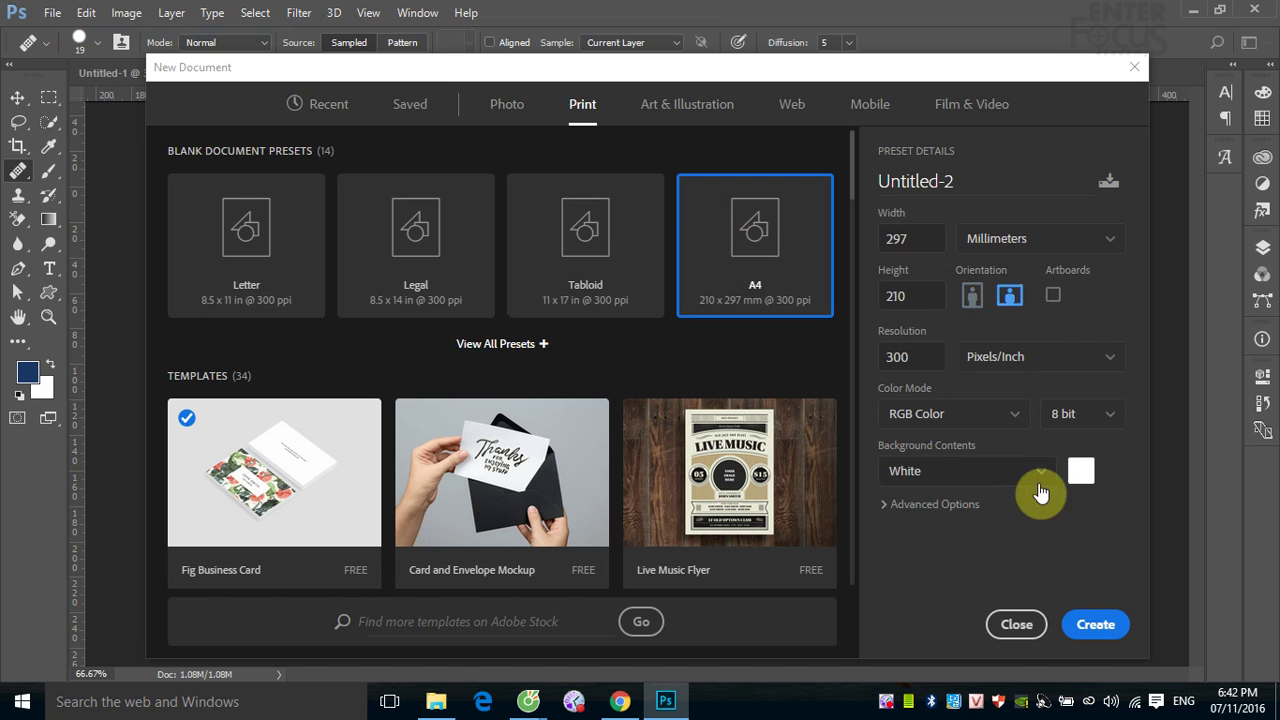
{"action": "left_click", "coordinate": [1017, 626]}
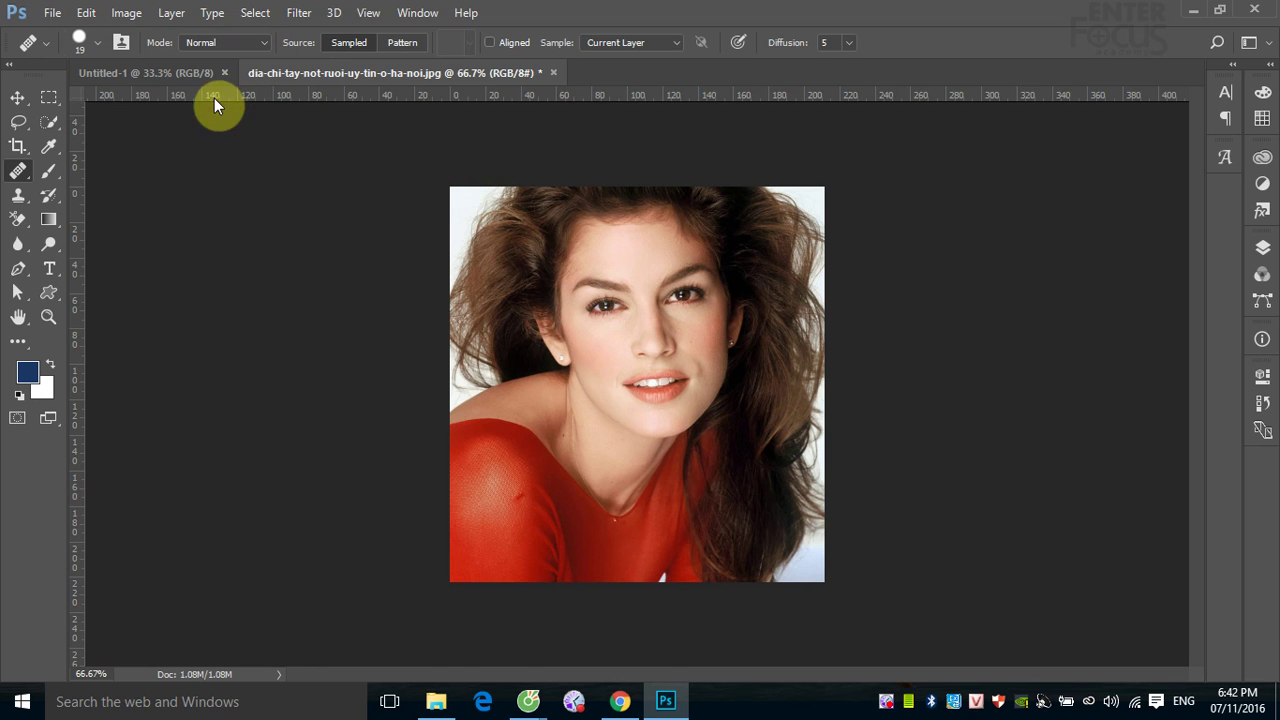
Activate the blank Untitled-1 canvas and arrange it 2-up vertical beside the portrait.
{"action": "left_click", "coordinate": [183, 75]}
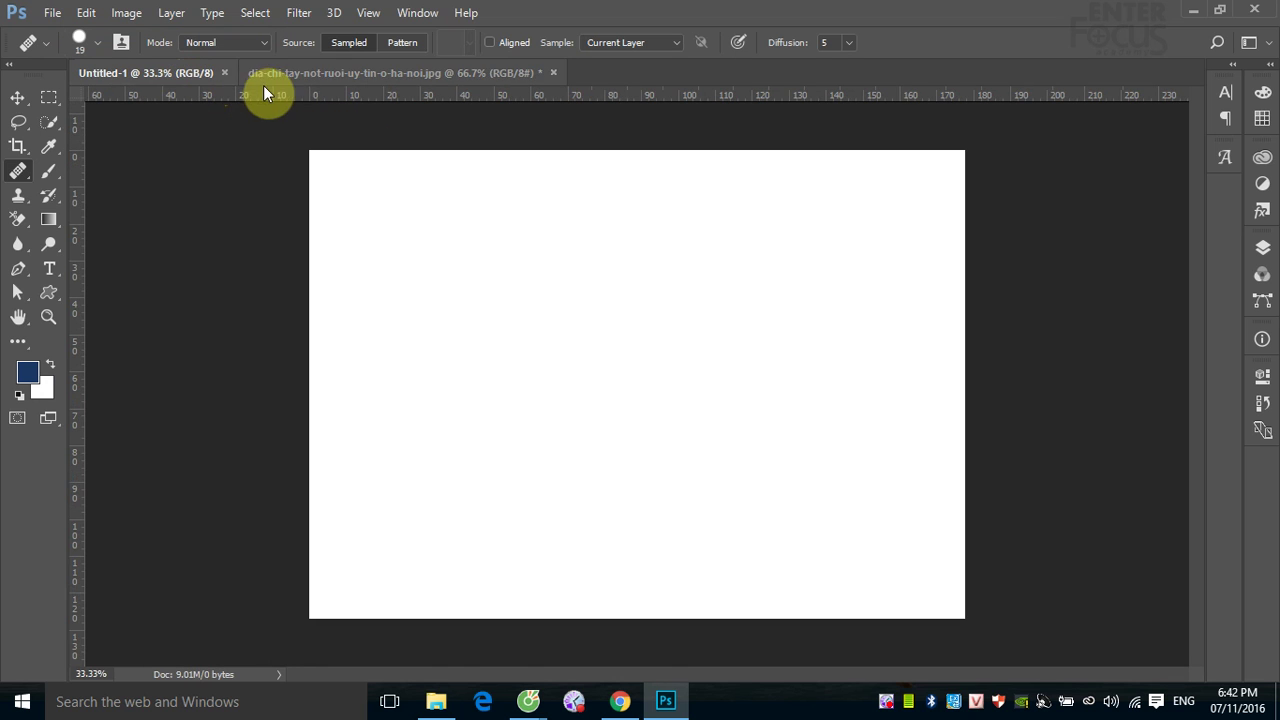
{"action": "left_click", "coordinate": [420, 13]}
{"action": "mouse_move", "coordinate": [486, 13]}
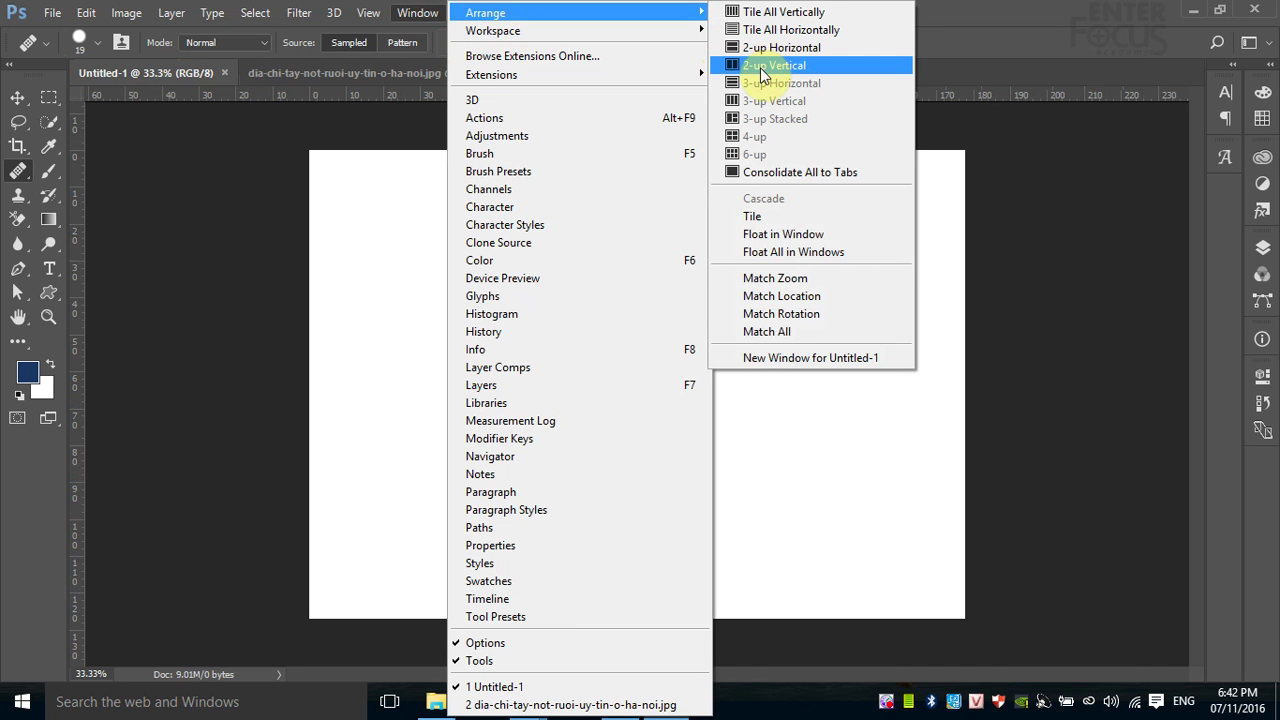
{"action": "left_click", "coordinate": [762, 66]}
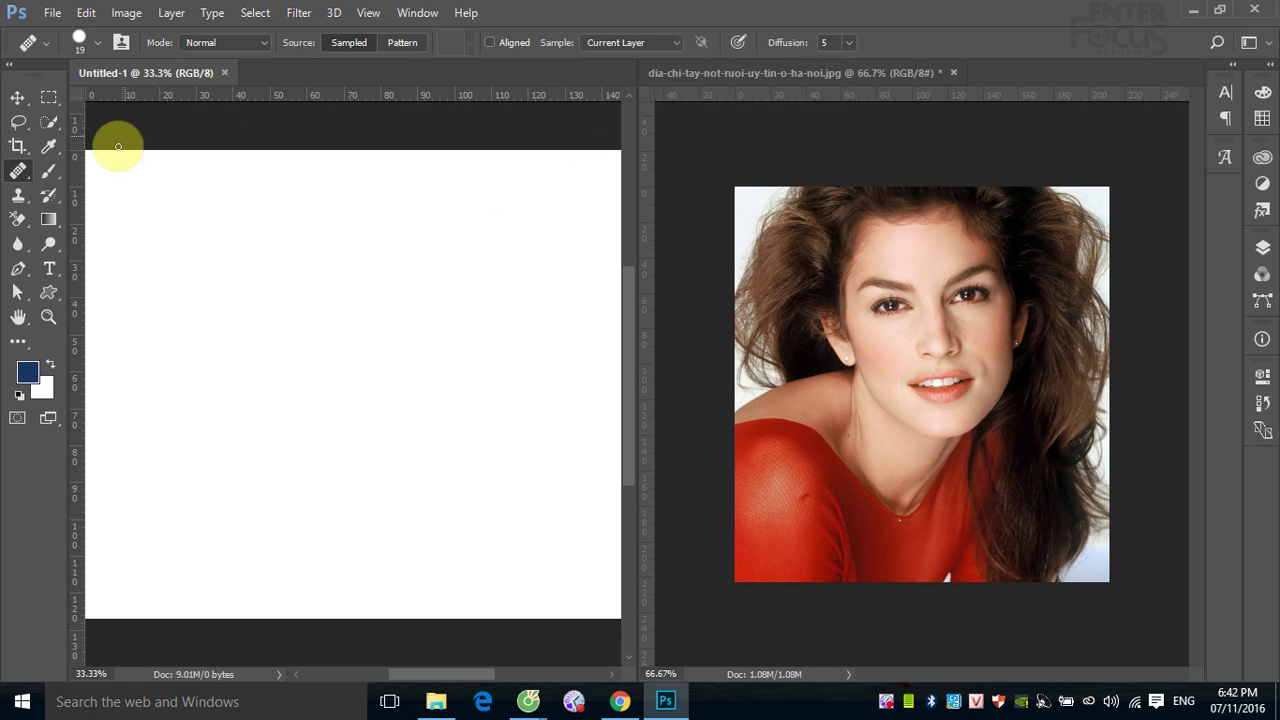
Activate the portrait photo and undo the accidental Move-tool smear.
{"action": "left_click", "coordinate": [18, 195]}
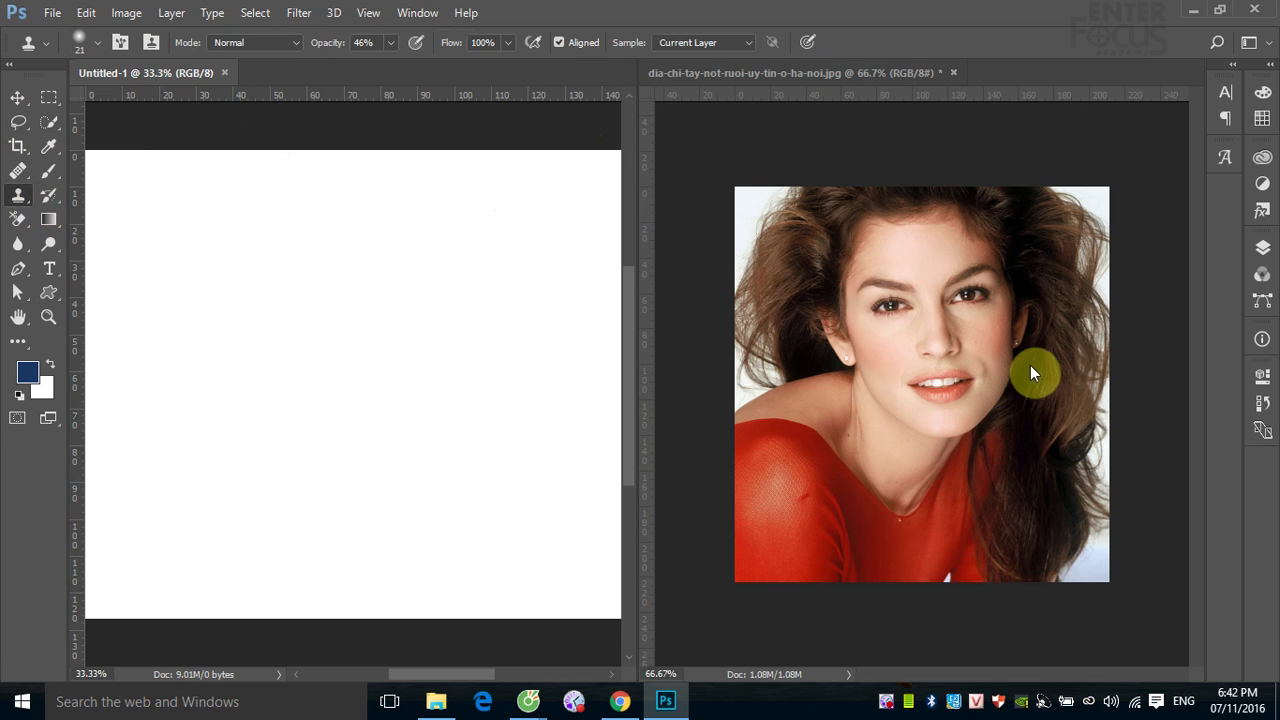
{"action": "left_click", "coordinate": [969, 347], "text": "alt"}
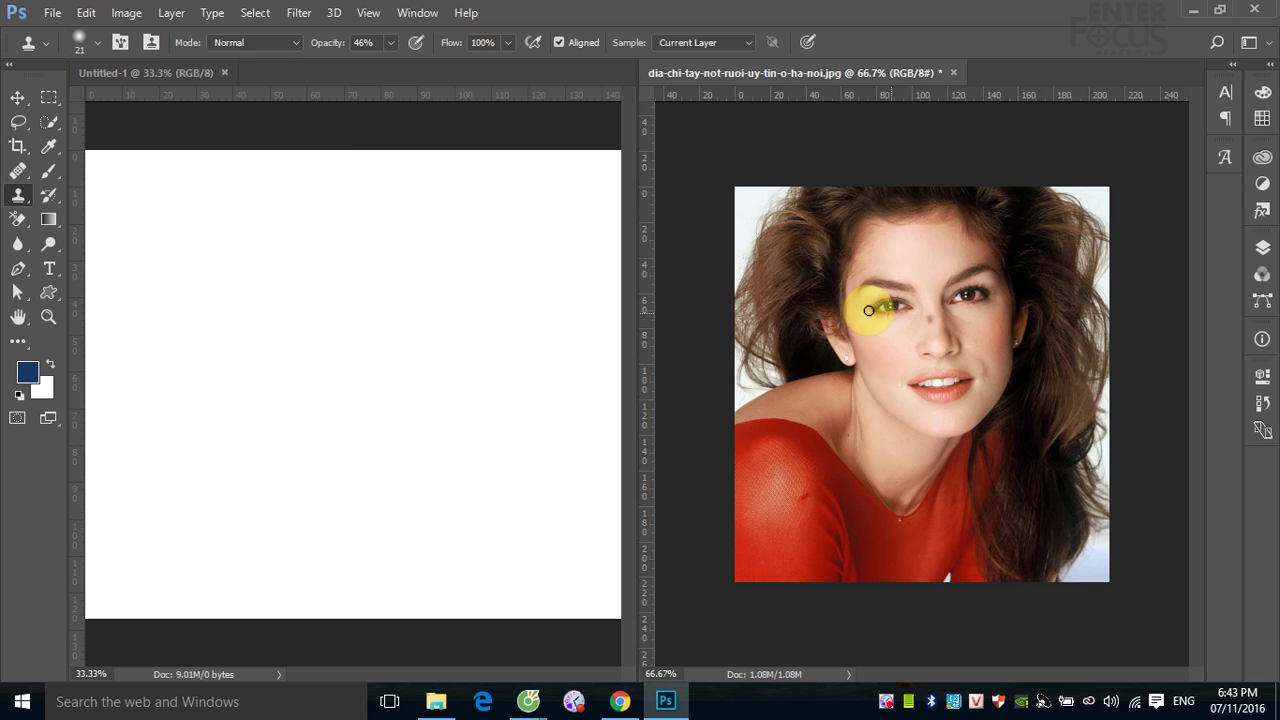
{"action": "left_click", "coordinate": [16, 98]}
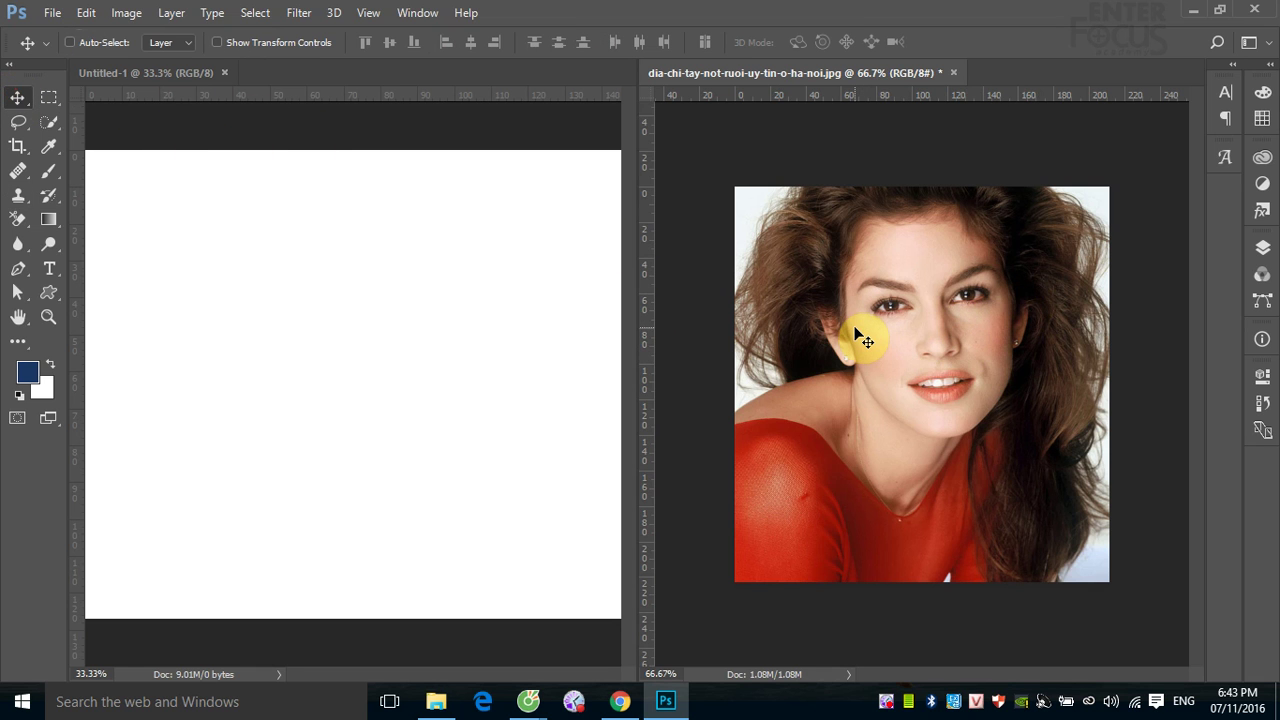
{"action": "key", "text": "ctrl+z"}
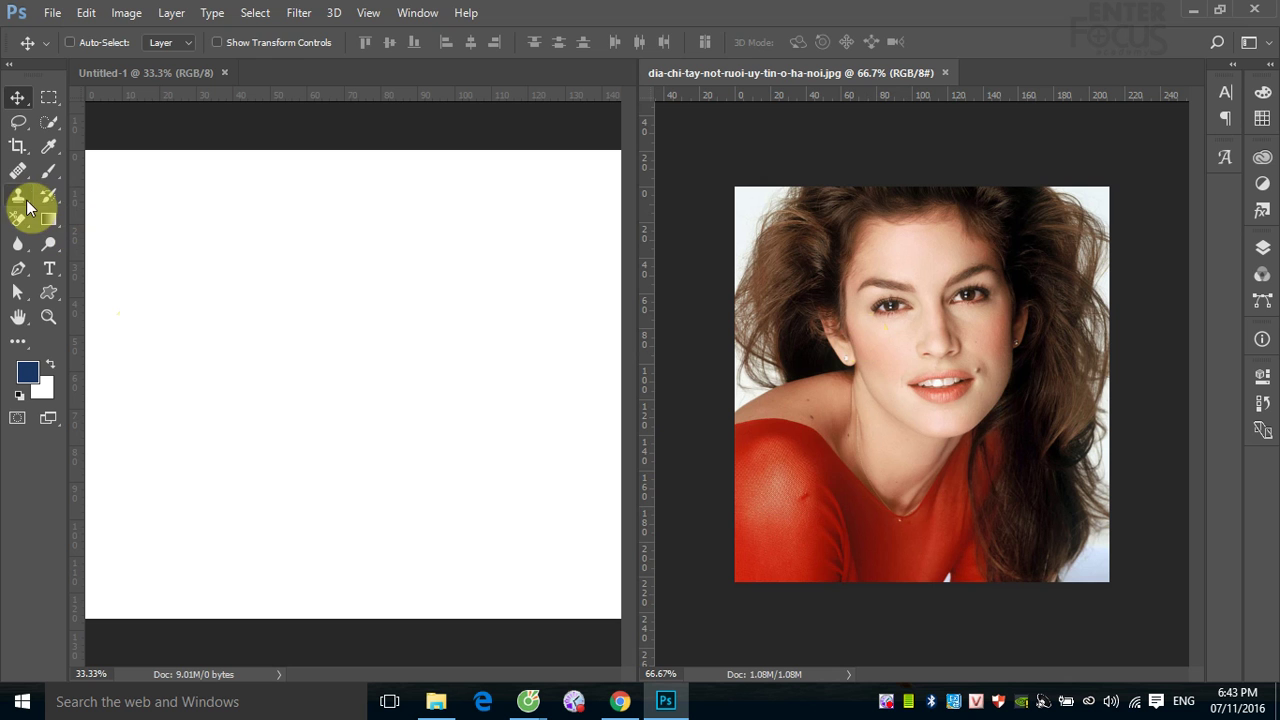
Set a 138 px clone brush, sample the woman's face, and open the Sample dropdown.
{"action": "left_click", "coordinate": [18, 195]}
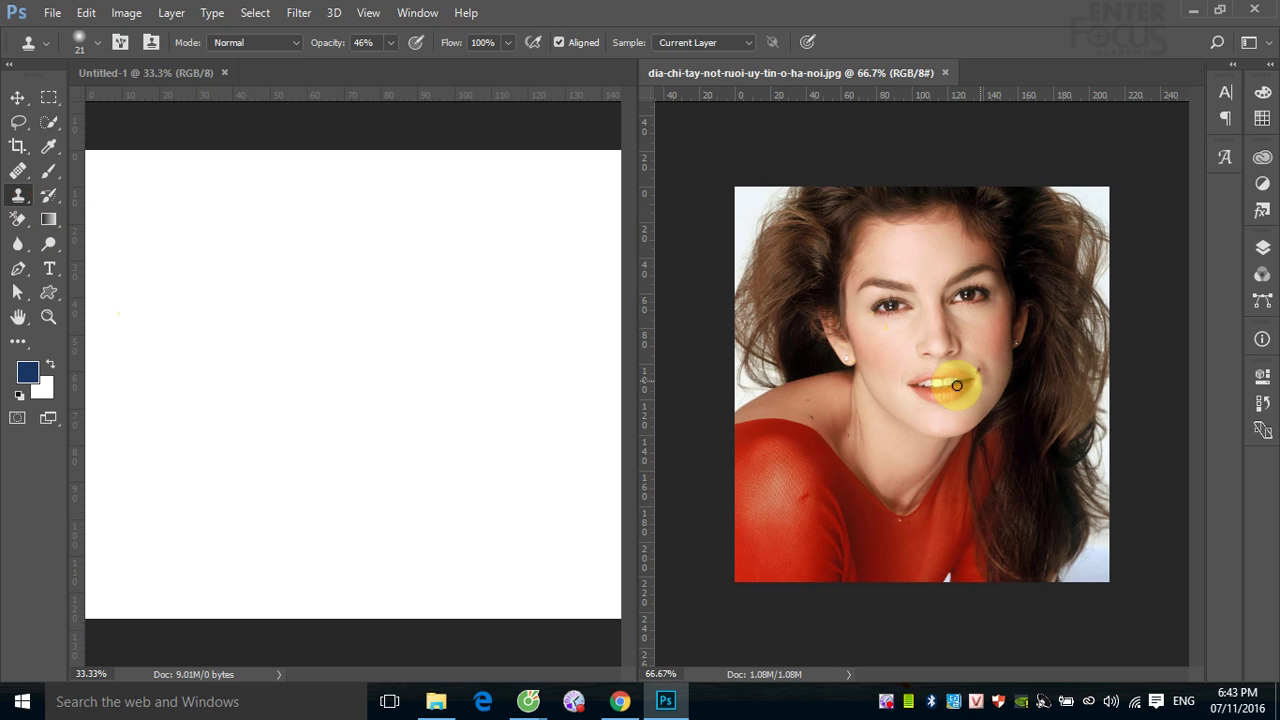
{"action": "left_click_drag", "start_coordinate": [960, 375], "coordinate": [1075, 313]}
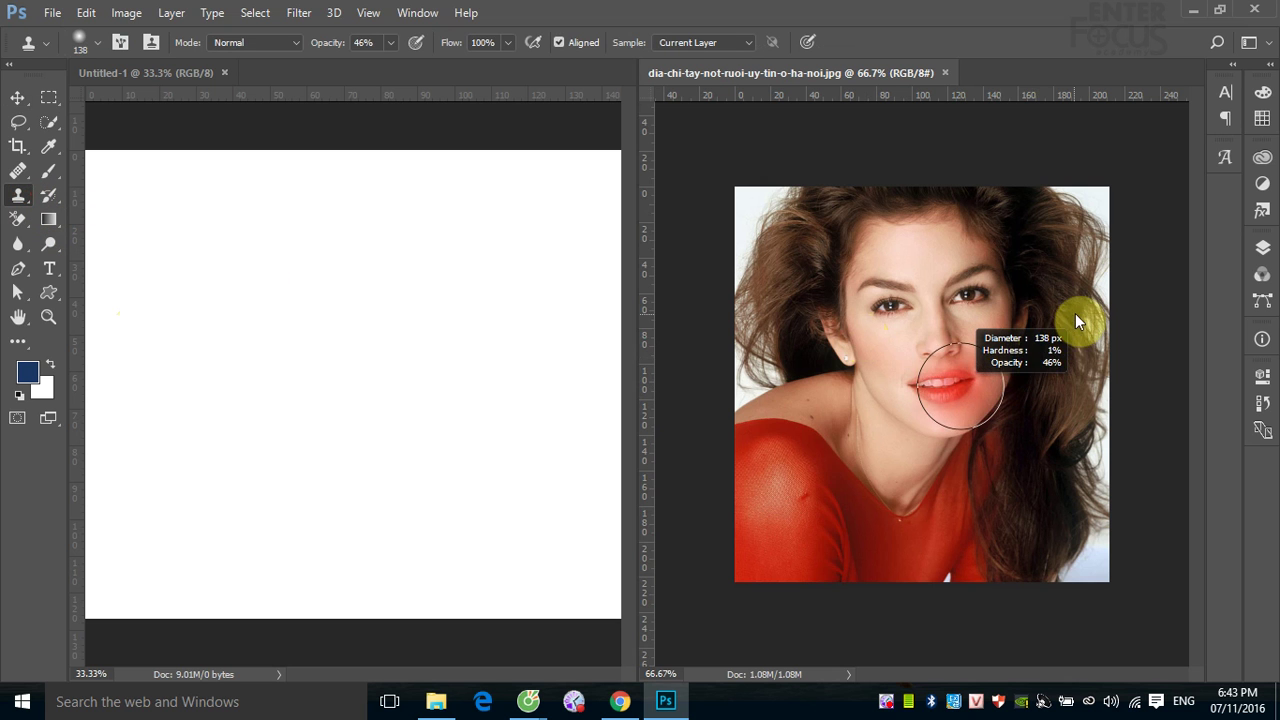
{"action": "left_click", "coordinate": [979, 369], "text": "alt"}
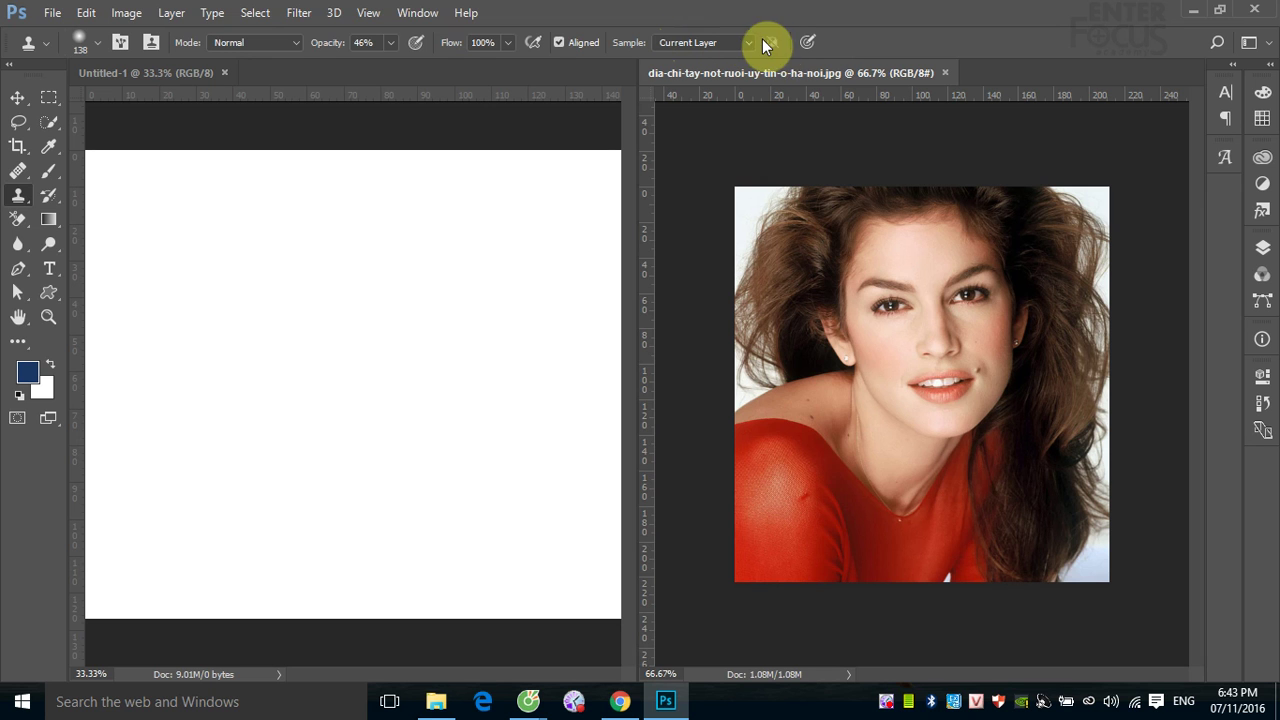
{"action": "left_click", "coordinate": [749, 42]}
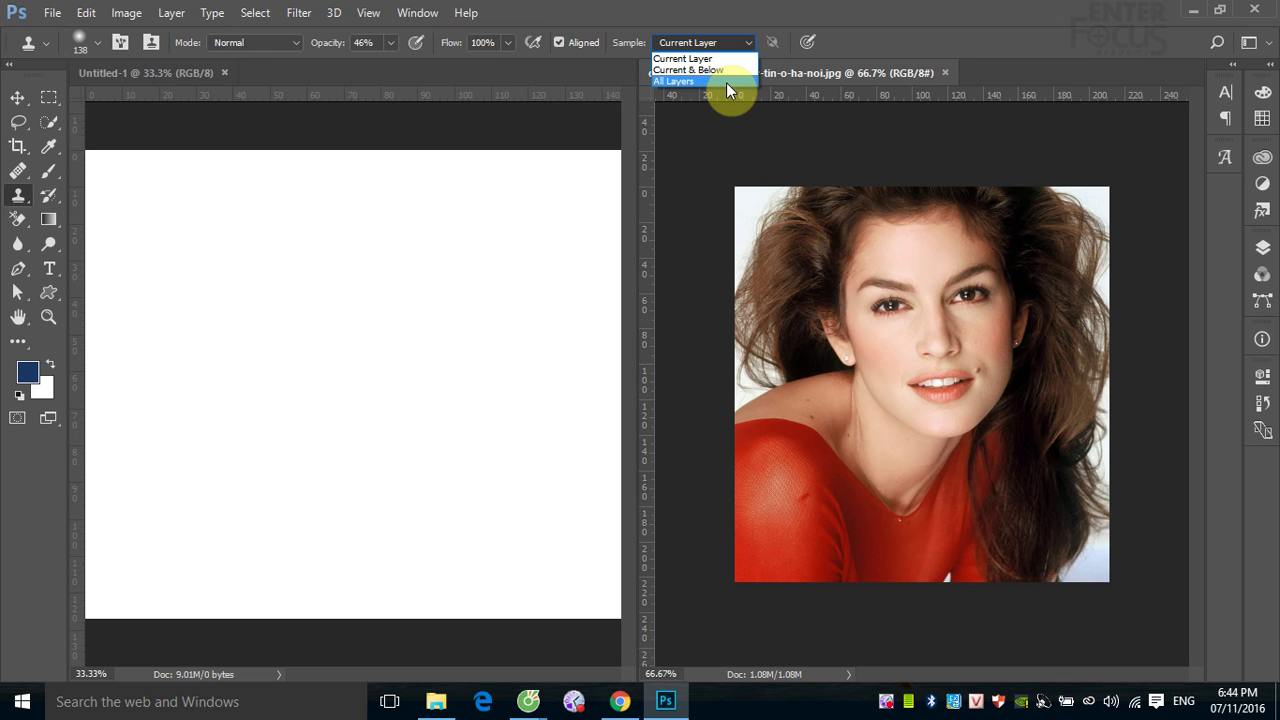
Set Clone Stamp sampling to All Layers and undo a faded trial clone on Untitled-1.
{"action": "left_click", "coordinate": [726, 82]}
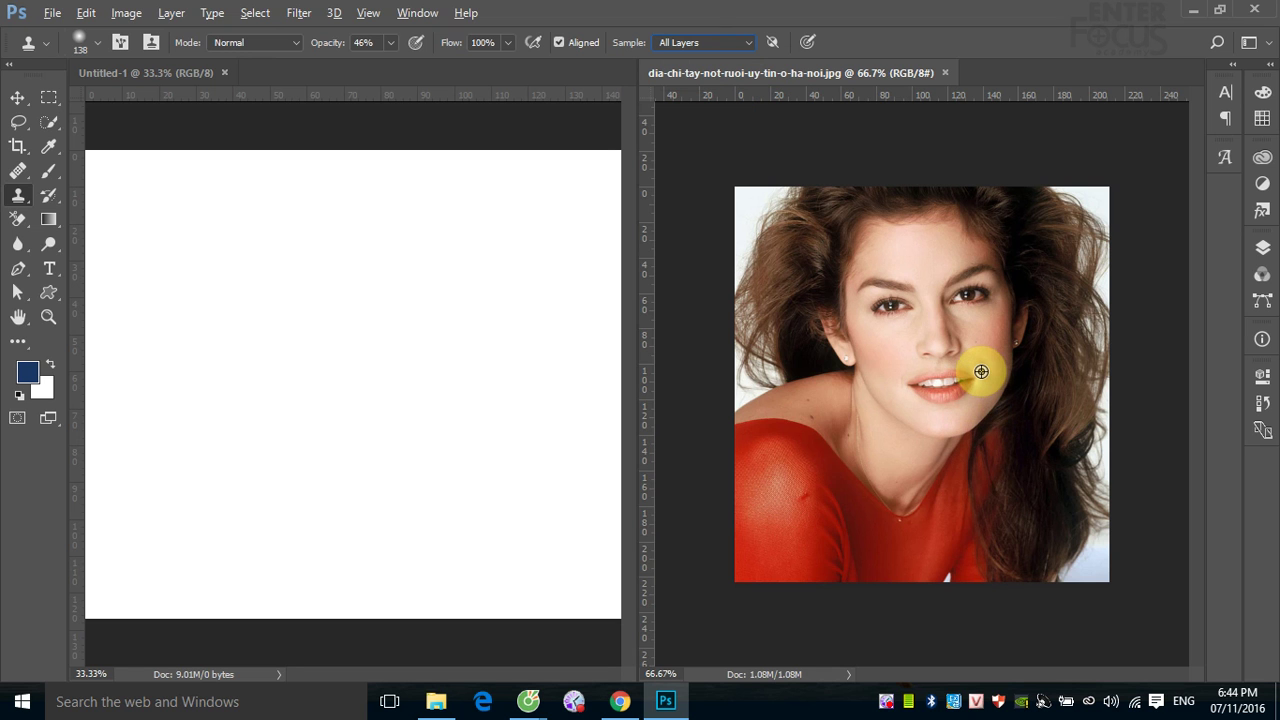
{"action": "left_click", "coordinate": [505, 424]}
{"action": "mouse_move", "coordinate": [500, 426]}
{"action": "left_mouse_down"}
{"action": "mouse_move", "coordinate": [498, 406]}
{"action": "mouse_move", "coordinate": [429, 354]}
{"action": "left_mouse_up"}
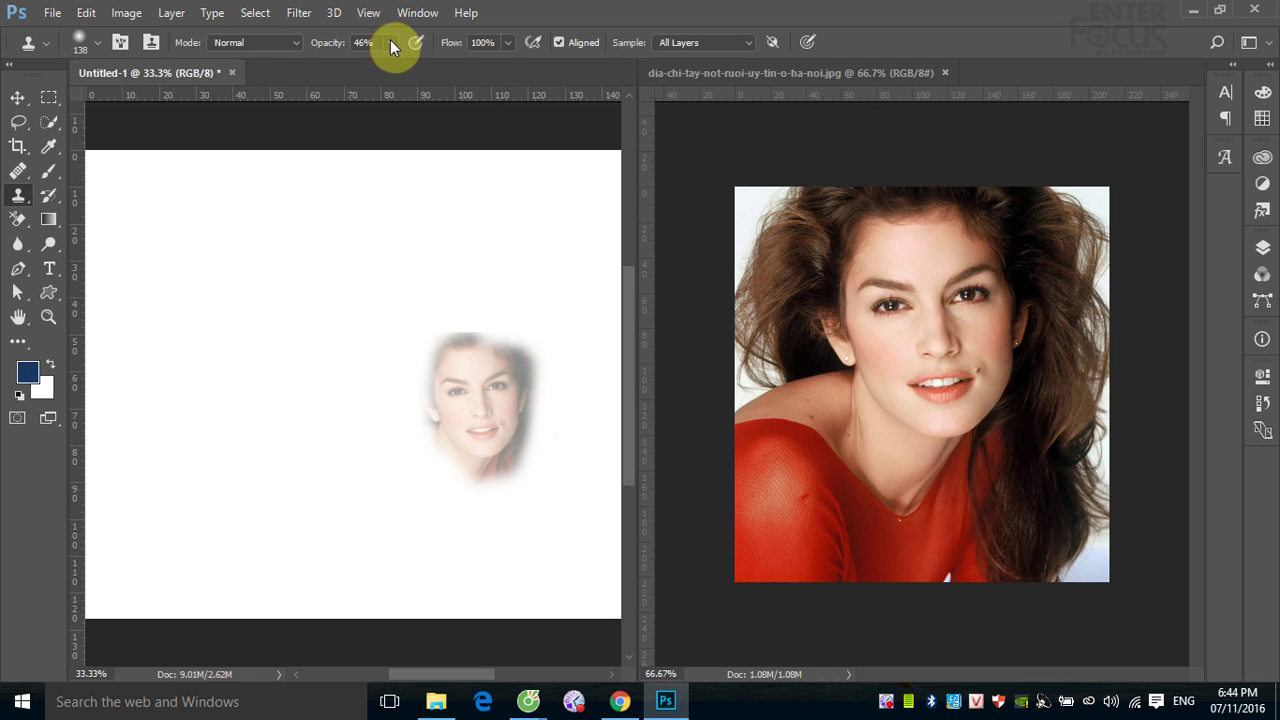
{"action": "key", "text": "ctrl+z"}
At 100% opacity, clone the woman's face, hair and lower portrait right of centre on Untitled-1.
{"action": "left_click_drag", "start_coordinate": [395, 43], "coordinate": [508, 80]}
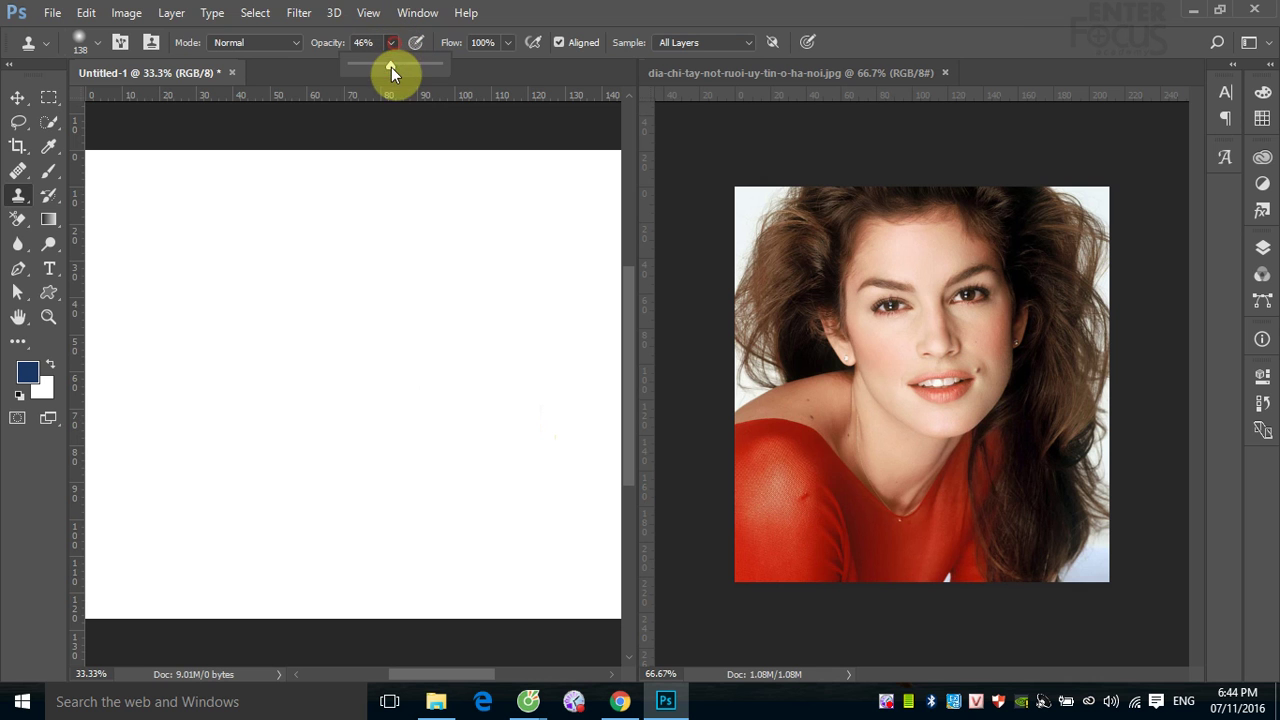
{"action": "left_click", "coordinate": [995, 350]}
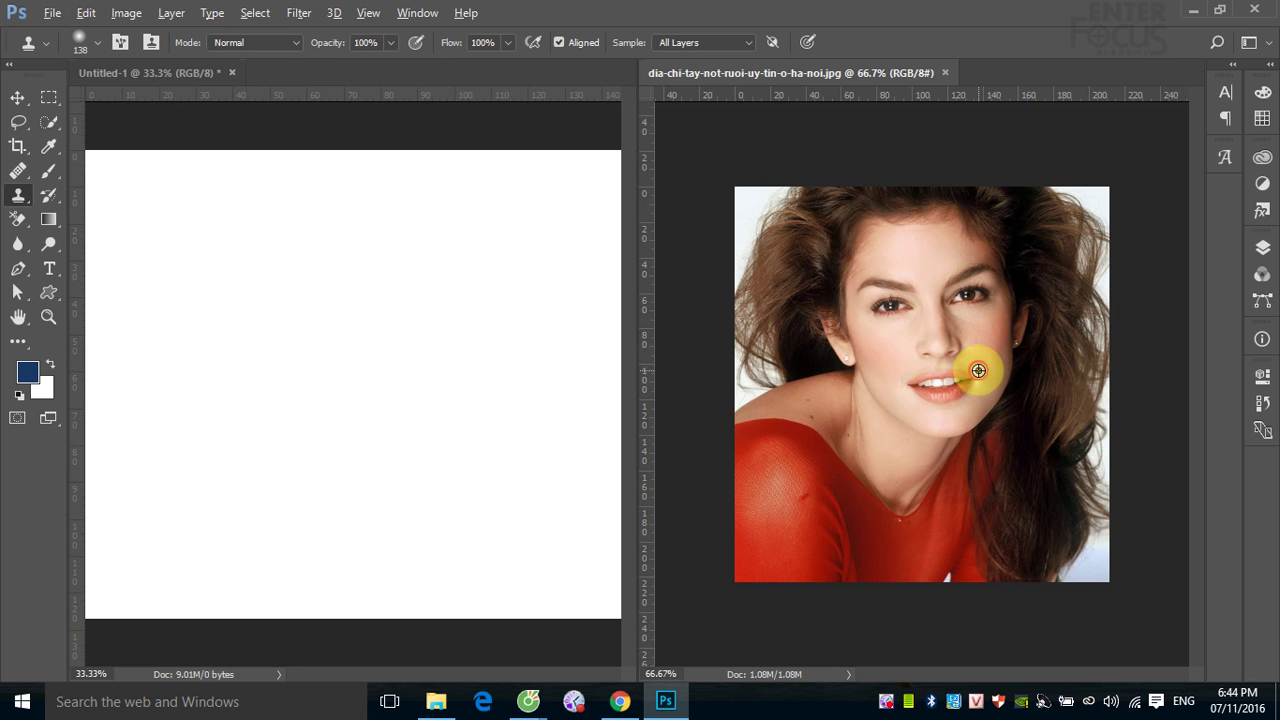
{"action": "left_click", "coordinate": [512, 408]}
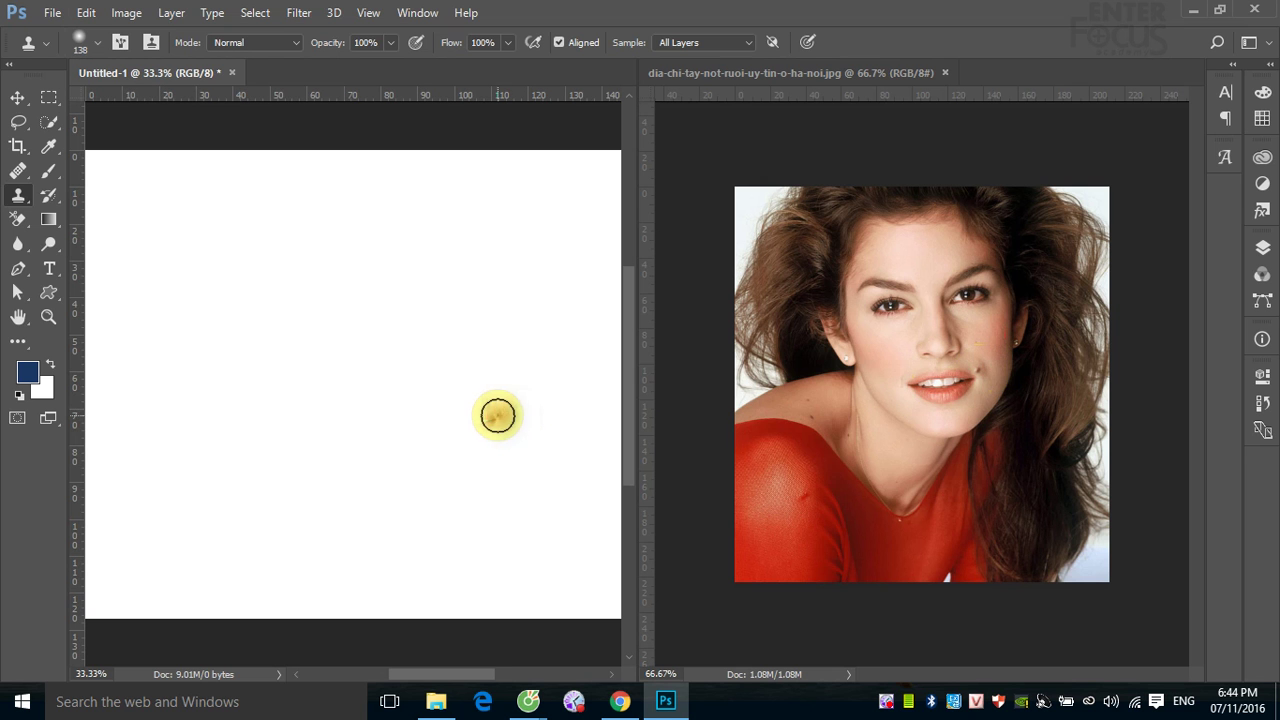
{"action": "mouse_move", "coordinate": [486, 394]}
{"action": "left_mouse_down"}
{"action": "mouse_move", "coordinate": [486, 434]}
{"action": "mouse_move", "coordinate": [497, 351]}
{"action": "mouse_move", "coordinate": [486, 437]}
{"action": "mouse_move", "coordinate": [474, 331]}
{"action": "mouse_move", "coordinate": [469, 443]}
{"action": "mouse_move", "coordinate": [472, 341]}
{"action": "mouse_move", "coordinate": [514, 423]}
{"action": "mouse_move", "coordinate": [477, 451]}
{"action": "mouse_move", "coordinate": [417, 403]}
{"action": "mouse_move", "coordinate": [447, 338]}
{"action": "mouse_move", "coordinate": [538, 338]}
{"action": "left_mouse_up"}
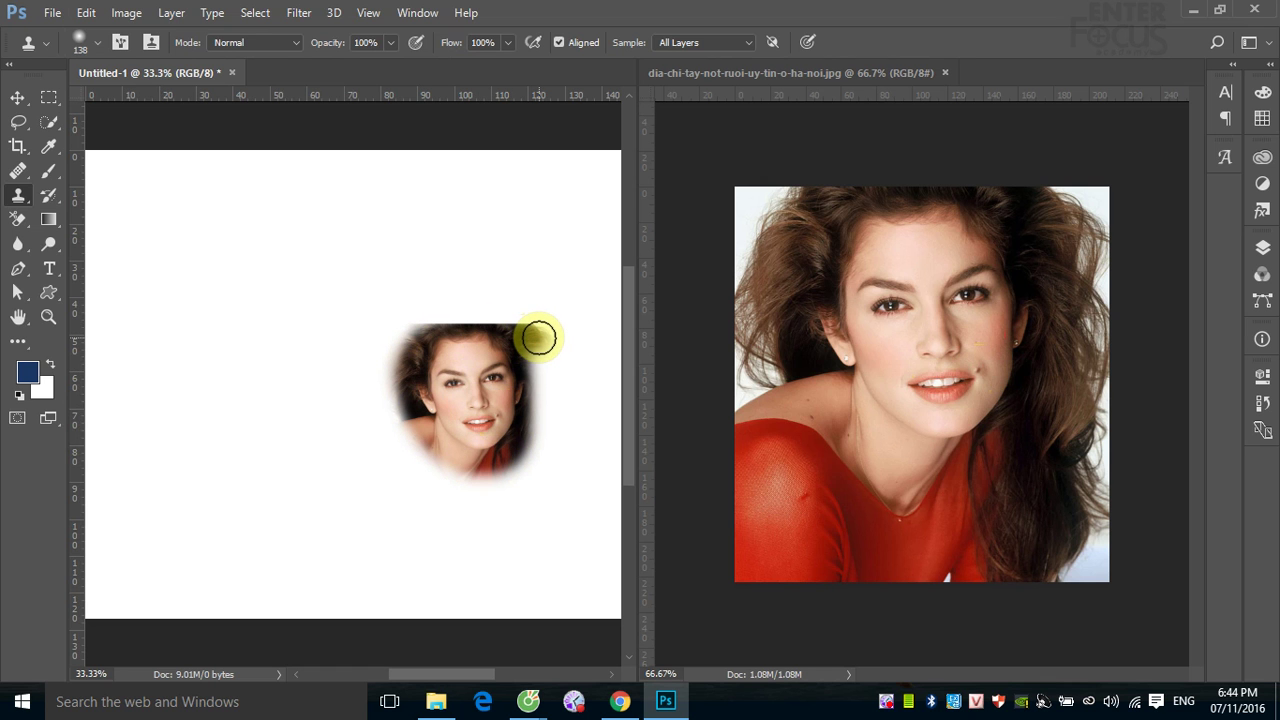
{"action": "mouse_move", "coordinate": [538, 338]}
{"action": "left_mouse_down"}
{"action": "mouse_move", "coordinate": [523, 463]}
{"action": "mouse_move", "coordinate": [549, 343]}
{"action": "mouse_move", "coordinate": [551, 481]}
{"action": "mouse_move", "coordinate": [569, 314]}
{"action": "mouse_move", "coordinate": [554, 471]}
{"action": "mouse_move", "coordinate": [489, 486]}
{"action": "mouse_move", "coordinate": [382, 478]}
{"action": "mouse_move", "coordinate": [386, 337]}
{"action": "mouse_move", "coordinate": [394, 460]}
{"action": "mouse_move", "coordinate": [431, 466]}
{"action": "mouse_move", "coordinate": [371, 443]}
{"action": "mouse_move", "coordinate": [517, 423]}
{"action": "mouse_move", "coordinate": [542, 446]}
{"action": "mouse_move", "coordinate": [503, 486]}
{"action": "mouse_move", "coordinate": [543, 503]}
{"action": "mouse_move", "coordinate": [557, 320]}
{"action": "mouse_move", "coordinate": [557, 513]}
{"action": "mouse_move", "coordinate": [374, 506]}
{"action": "mouse_move", "coordinate": [394, 363]}
{"action": "mouse_move", "coordinate": [450, 509]}
{"action": "mouse_move", "coordinate": [449, 491]}
{"action": "left_mouse_up"}
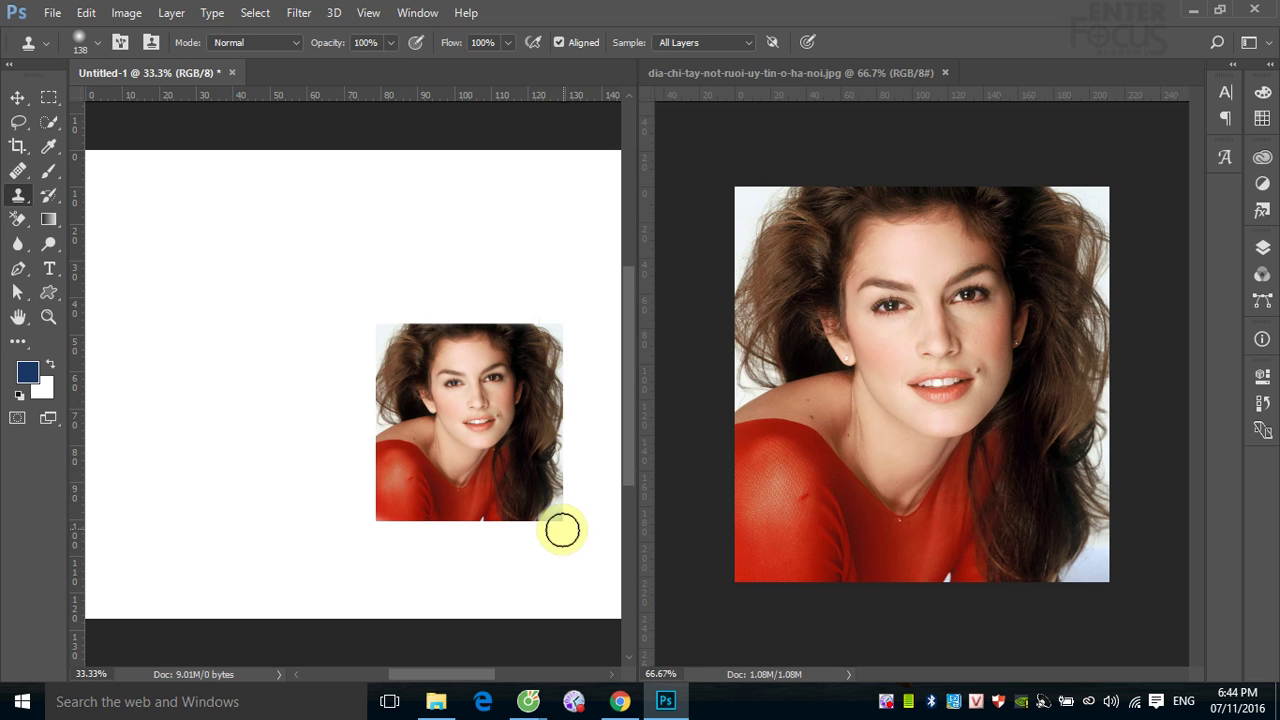
{"action": "left_click_drag", "start_coordinate": [563, 529], "coordinate": [450, 502]}
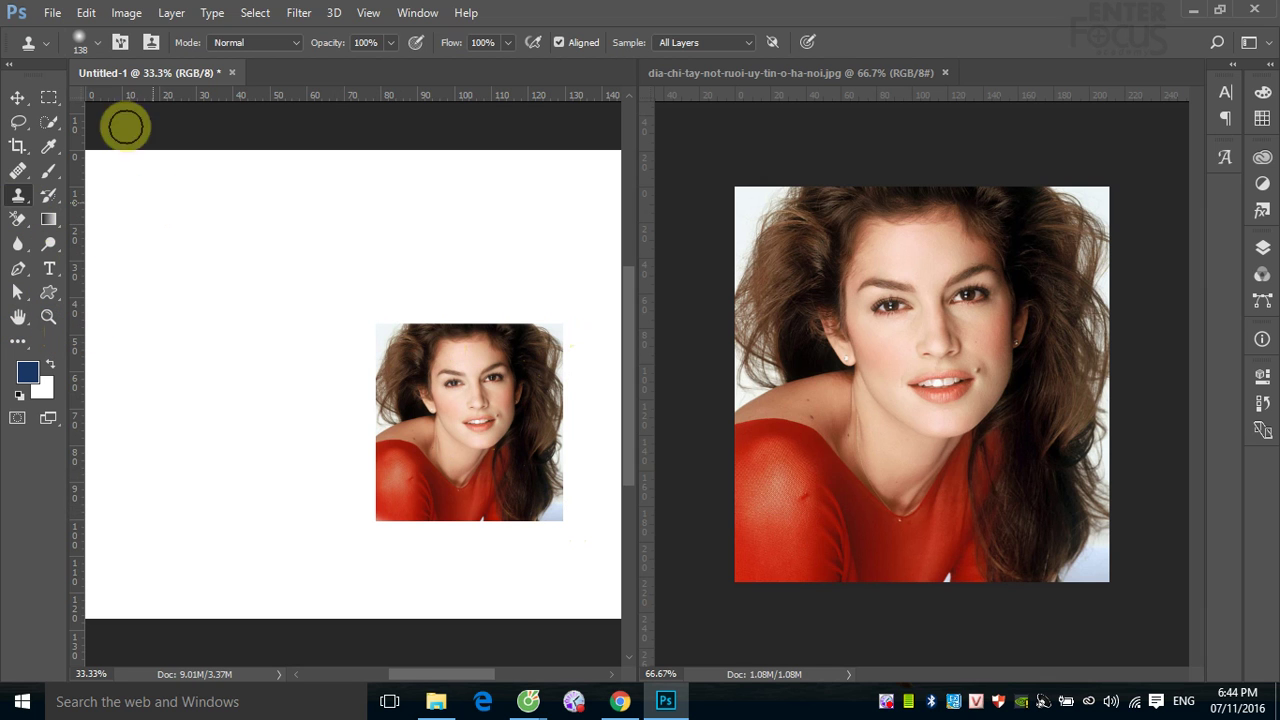
With a 97 px Healing Brush sampled from the cheek, paint a healed portrait at lower left.
{"action": "left_click", "coordinate": [14, 172]}
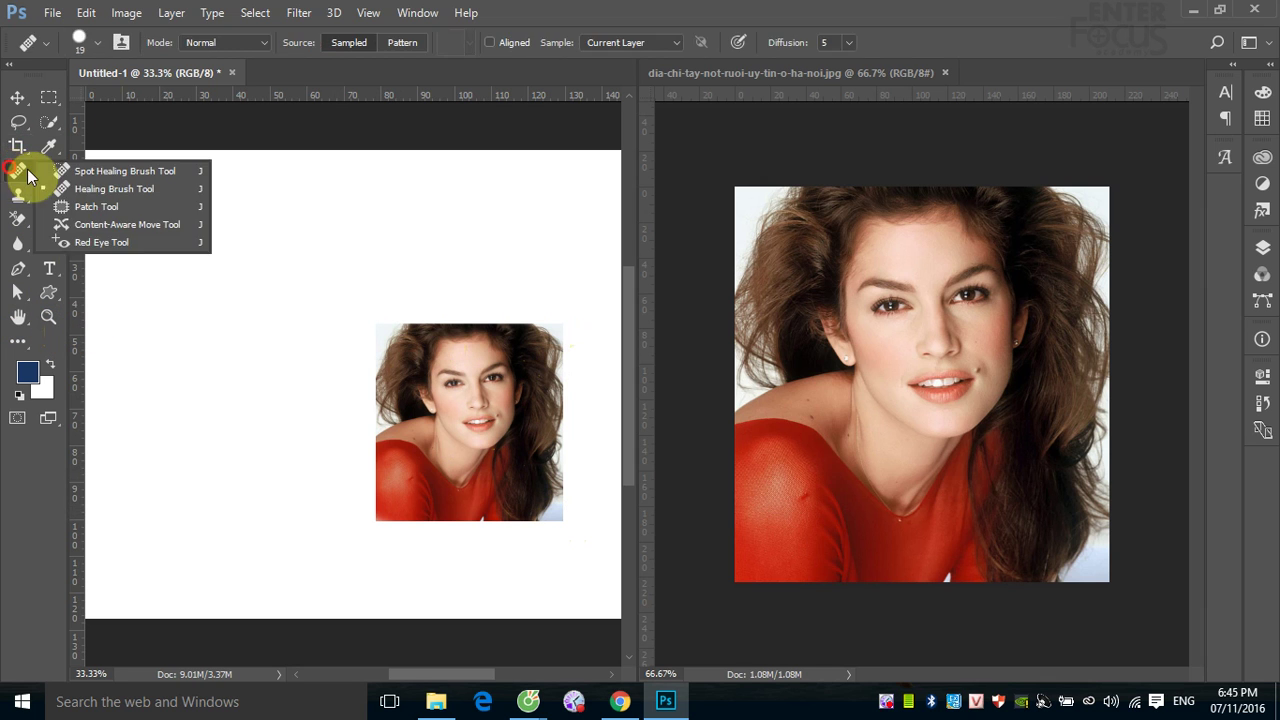
{"action": "left_click", "coordinate": [101, 190]}
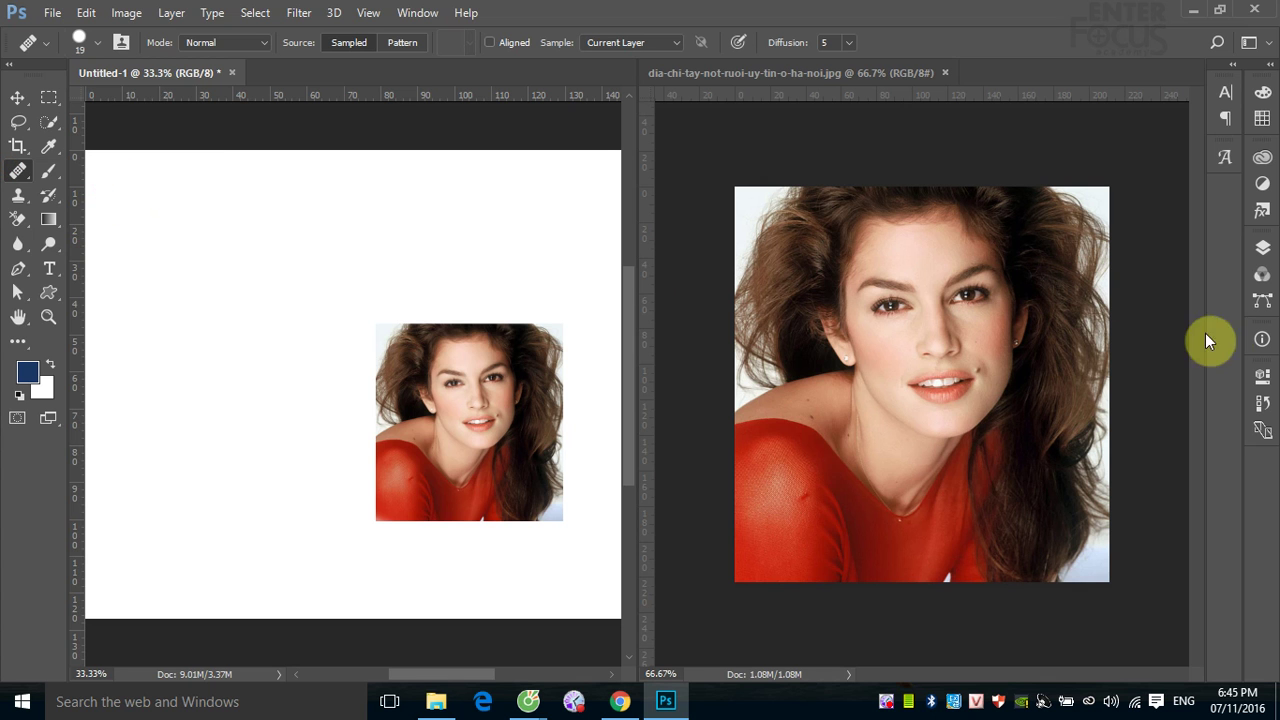
{"action": "left_click", "coordinate": [1052, 297]}
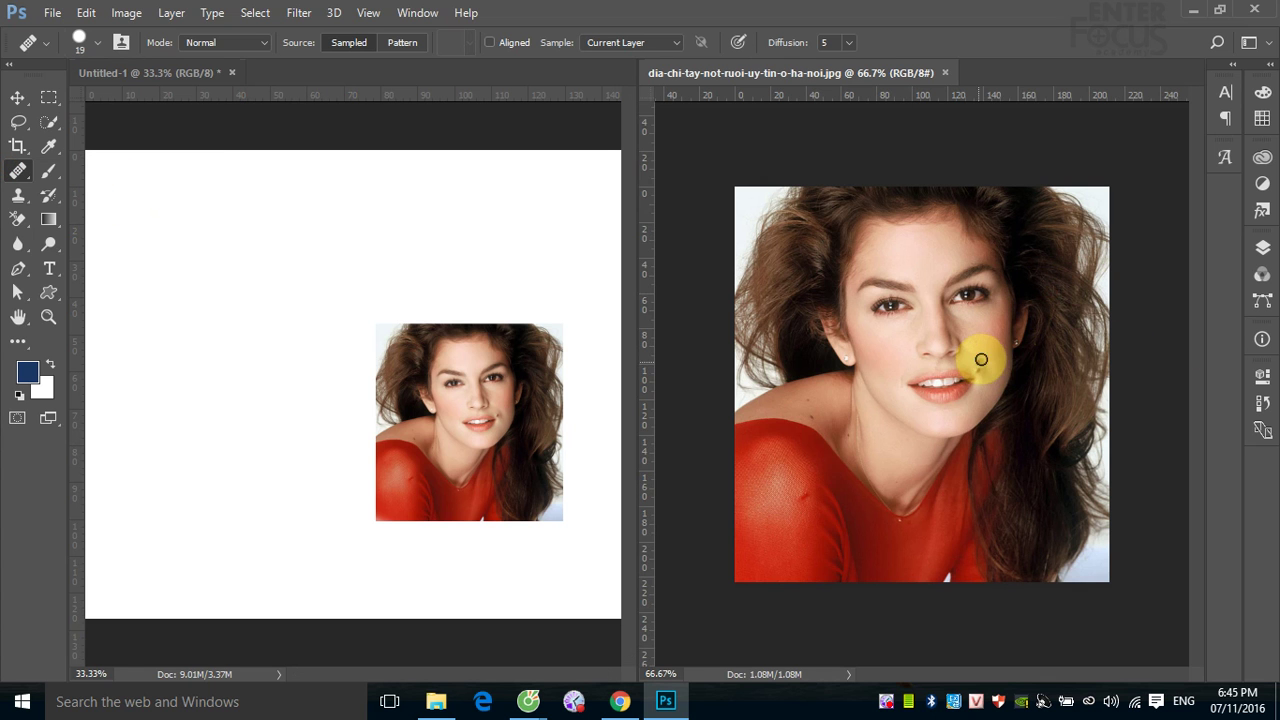
{"action": "left_click_drag", "start_coordinate": [987, 351], "coordinate": [1022, 335]}
{"action": "left_click", "coordinate": [223, 406]}
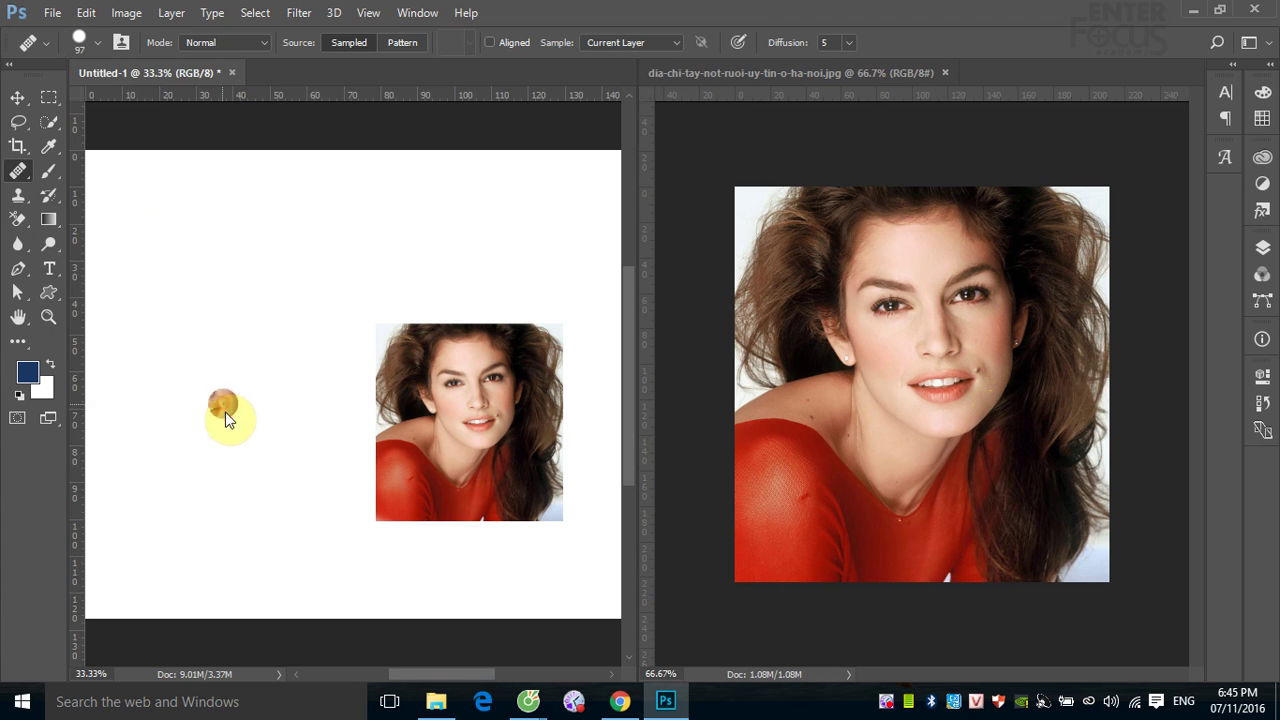
{"action": "mouse_move", "coordinate": [238, 440]}
{"action": "left_mouse_down"}
{"action": "mouse_move", "coordinate": [231, 403]}
{"action": "mouse_move", "coordinate": [229, 457]}
{"action": "mouse_move", "coordinate": [289, 349]}
{"action": "mouse_move", "coordinate": [266, 360]}
{"action": "mouse_move", "coordinate": [316, 354]}
{"action": "mouse_move", "coordinate": [280, 526]}
{"action": "mouse_move", "coordinate": [240, 480]}
{"action": "mouse_move", "coordinate": [217, 489]}
{"action": "mouse_move", "coordinate": [196, 403]}
{"action": "mouse_move", "coordinate": [220, 440]}
{"action": "mouse_move", "coordinate": [186, 440]}
{"action": "mouse_move", "coordinate": [183, 363]}
{"action": "mouse_move", "coordinate": [143, 500]}
{"action": "mouse_move", "coordinate": [169, 366]}
{"action": "mouse_move", "coordinate": [120, 471]}
{"action": "mouse_move", "coordinate": [176, 338]}
{"action": "mouse_move", "coordinate": [243, 429]}
{"action": "mouse_move", "coordinate": [286, 554]}
{"action": "mouse_move", "coordinate": [286, 509]}
{"action": "mouse_move", "coordinate": [298, 554]}
{"action": "mouse_move", "coordinate": [286, 523]}
{"action": "mouse_move", "coordinate": [286, 557]}
{"action": "mouse_move", "coordinate": [294, 491]}
{"action": "mouse_move", "coordinate": [275, 500]}
{"action": "mouse_move", "coordinate": [271, 528]}
{"action": "mouse_move", "coordinate": [223, 508]}
{"action": "mouse_move", "coordinate": [354, 500]}
{"action": "mouse_move", "coordinate": [334, 506]}
{"action": "mouse_move", "coordinate": [328, 553]}
{"action": "left_mouse_up"}
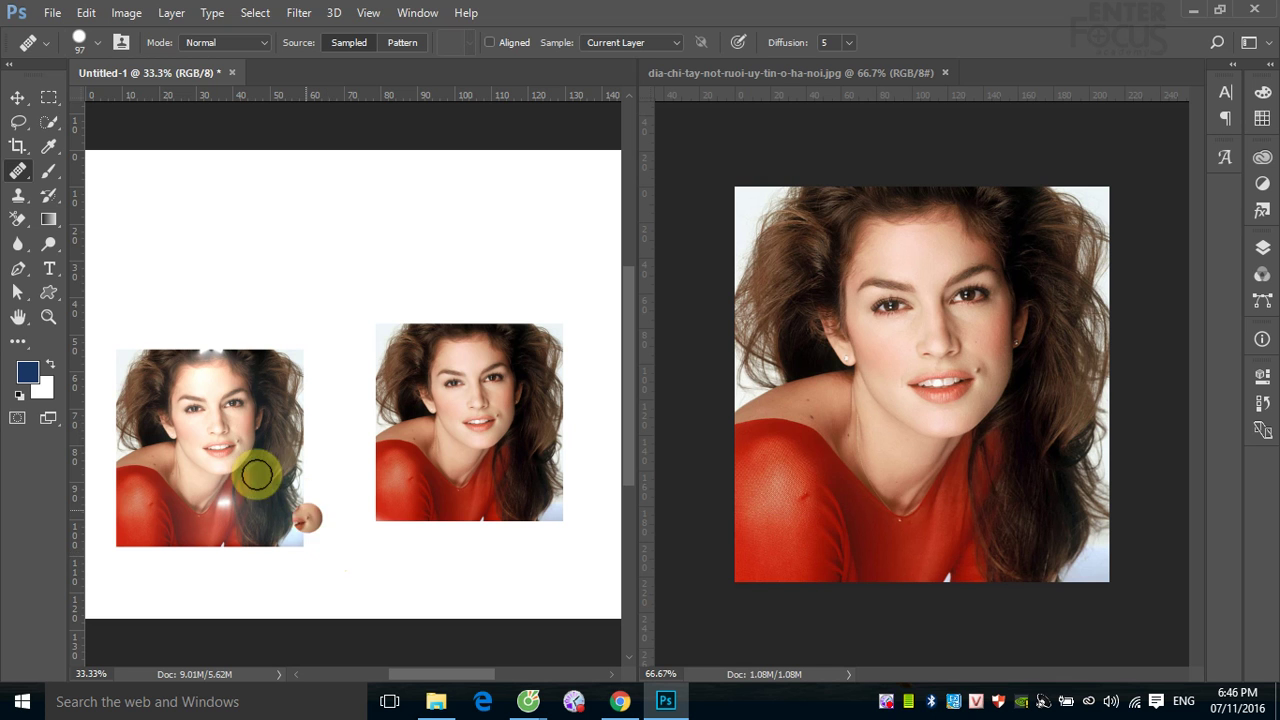
Sample the new portrait's cheek and heal a faint, washed-out face near the canvas top.
{"action": "left_click", "coordinate": [234, 424]}
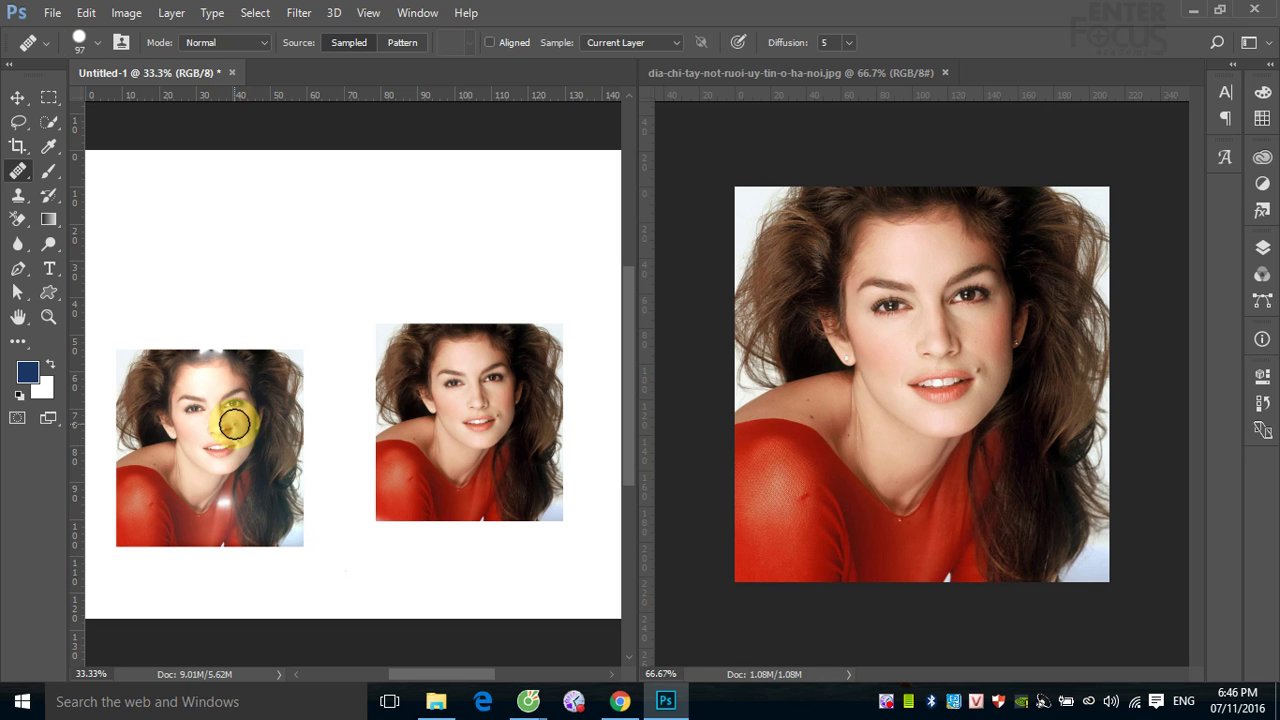
{"action": "left_click", "coordinate": [278, 224]}
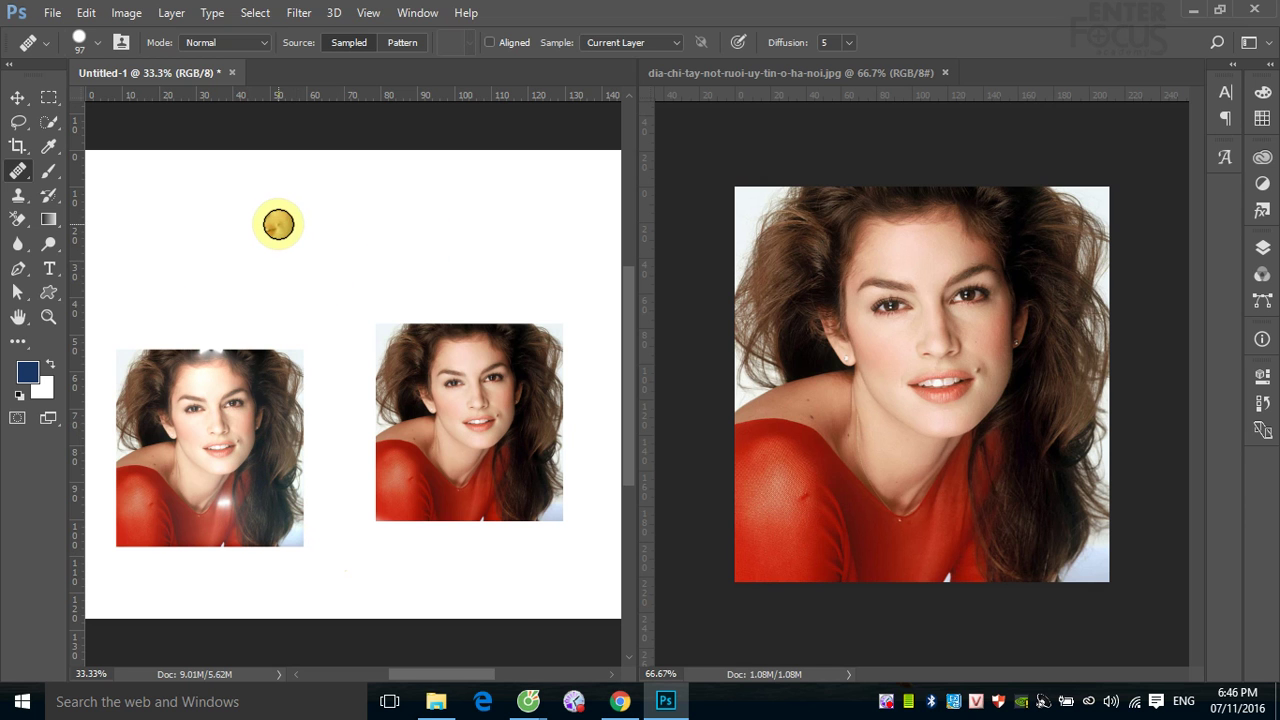
{"action": "mouse_move", "coordinate": [278, 224]}
{"action": "left_mouse_down"}
{"action": "mouse_move", "coordinate": [266, 246]}
{"action": "mouse_move", "coordinate": [289, 200]}
{"action": "mouse_move", "coordinate": [264, 257]}
{"action": "mouse_move", "coordinate": [251, 203]}
{"action": "mouse_move", "coordinate": [291, 197]}
{"action": "mouse_move", "coordinate": [271, 257]}
{"action": "mouse_move", "coordinate": [233, 211]}
{"action": "mouse_move", "coordinate": [266, 171]}
{"action": "mouse_move", "coordinate": [291, 206]}
{"action": "mouse_move", "coordinate": [269, 257]}
{"action": "mouse_move", "coordinate": [235, 259]}
{"action": "mouse_move", "coordinate": [226, 214]}
{"action": "left_mouse_up"}
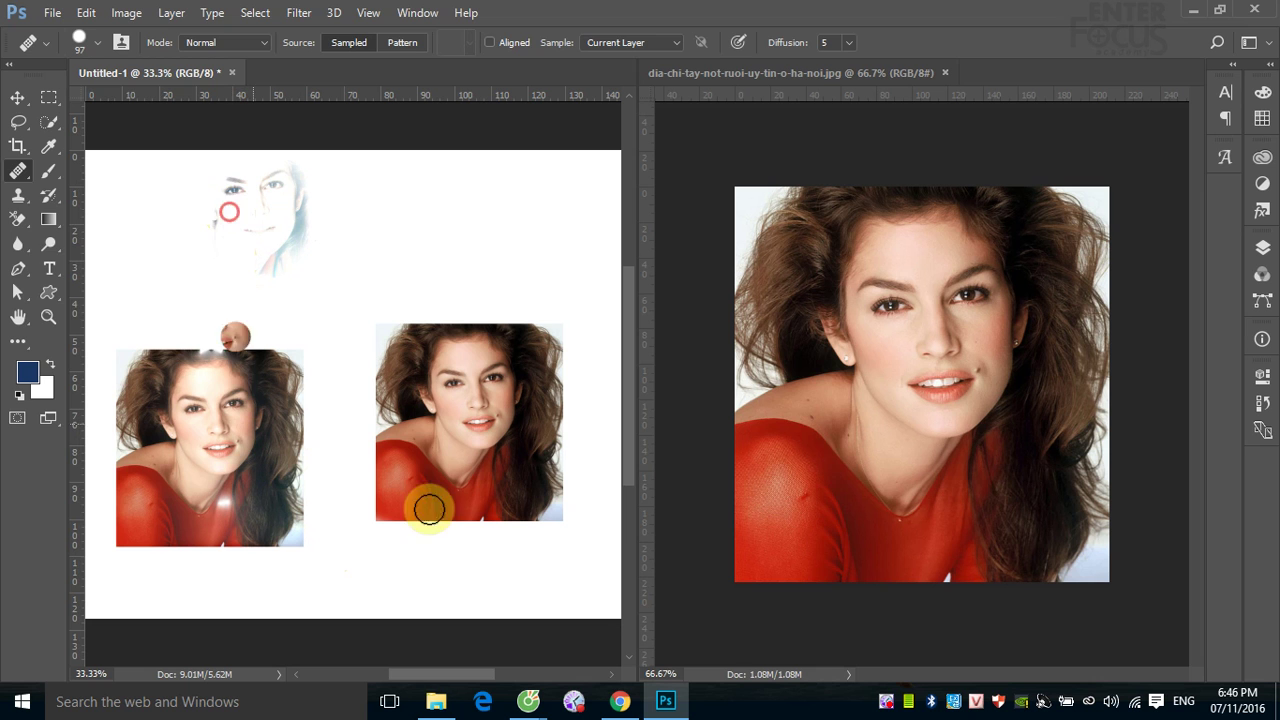
Clone Stamp the portrait's cheek into a soft-edged oval face at the top of Untitled-1.
{"action": "left_click", "coordinate": [17, 194]}
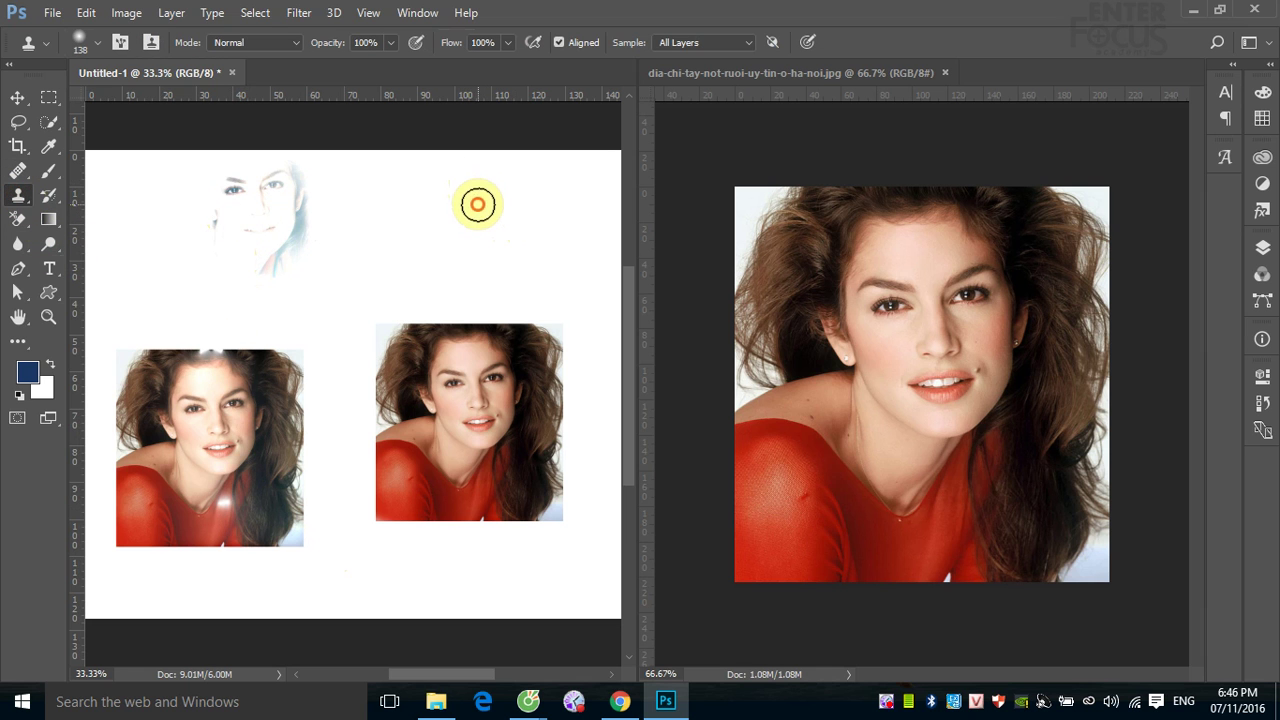
{"action": "left_click", "coordinate": [985, 362], "text": "alt"}
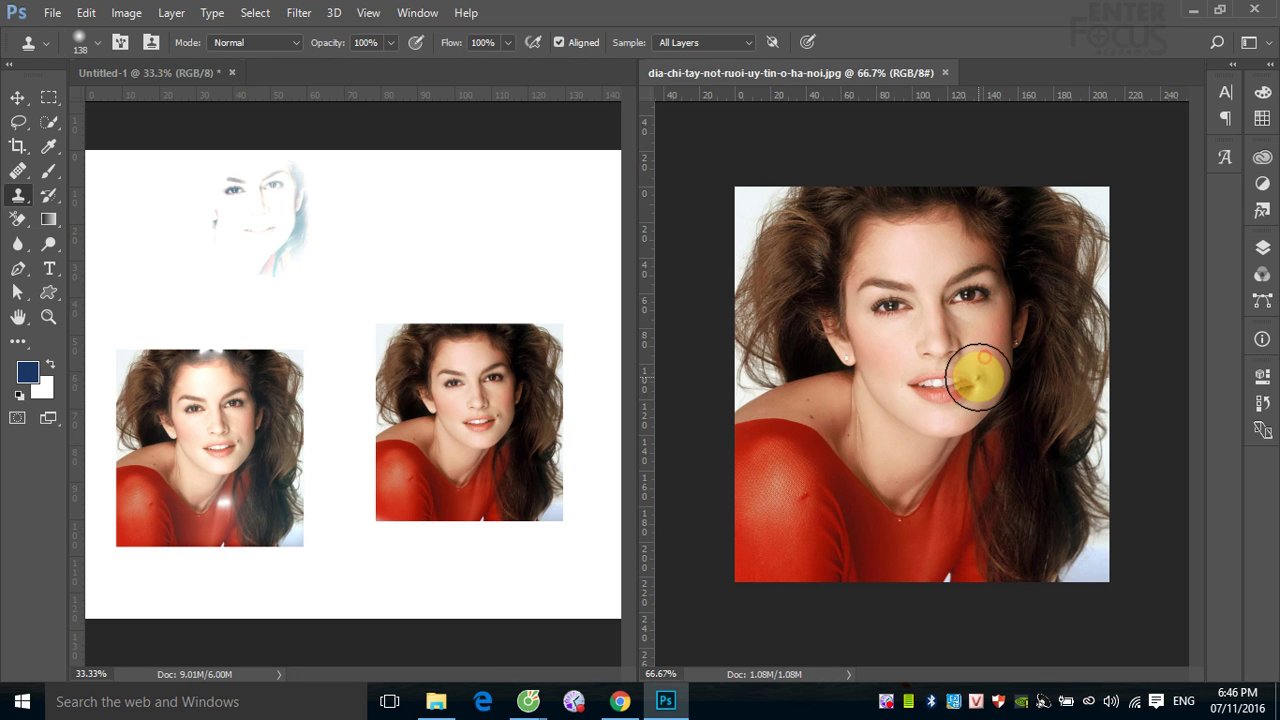
{"action": "left_click", "coordinate": [448, 192]}
{"action": "mouse_move", "coordinate": [448, 192]}
{"action": "left_mouse_down"}
{"action": "mouse_move", "coordinate": [414, 224]}
{"action": "mouse_move", "coordinate": [451, 163]}
{"action": "left_mouse_up"}
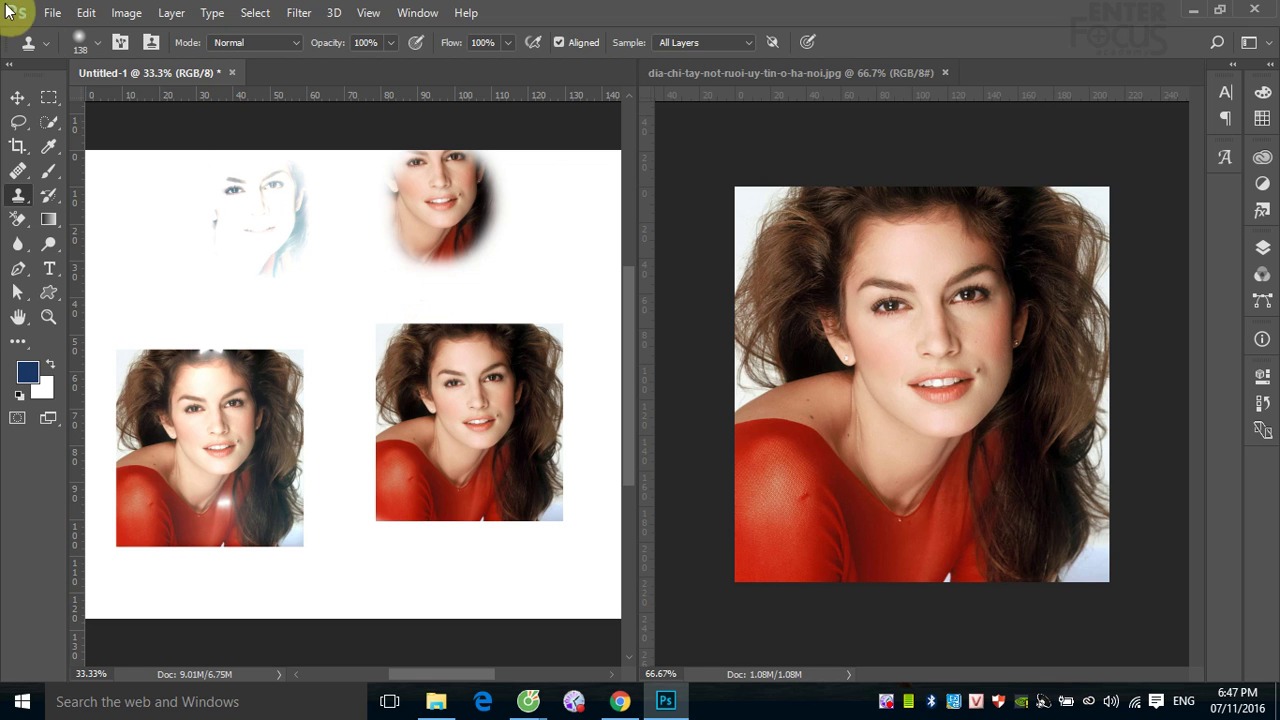
Zoom to the neck and paint a 5 px black dot on the shoulder below the earring.
{"action": "left_click", "coordinate": [49, 170]}
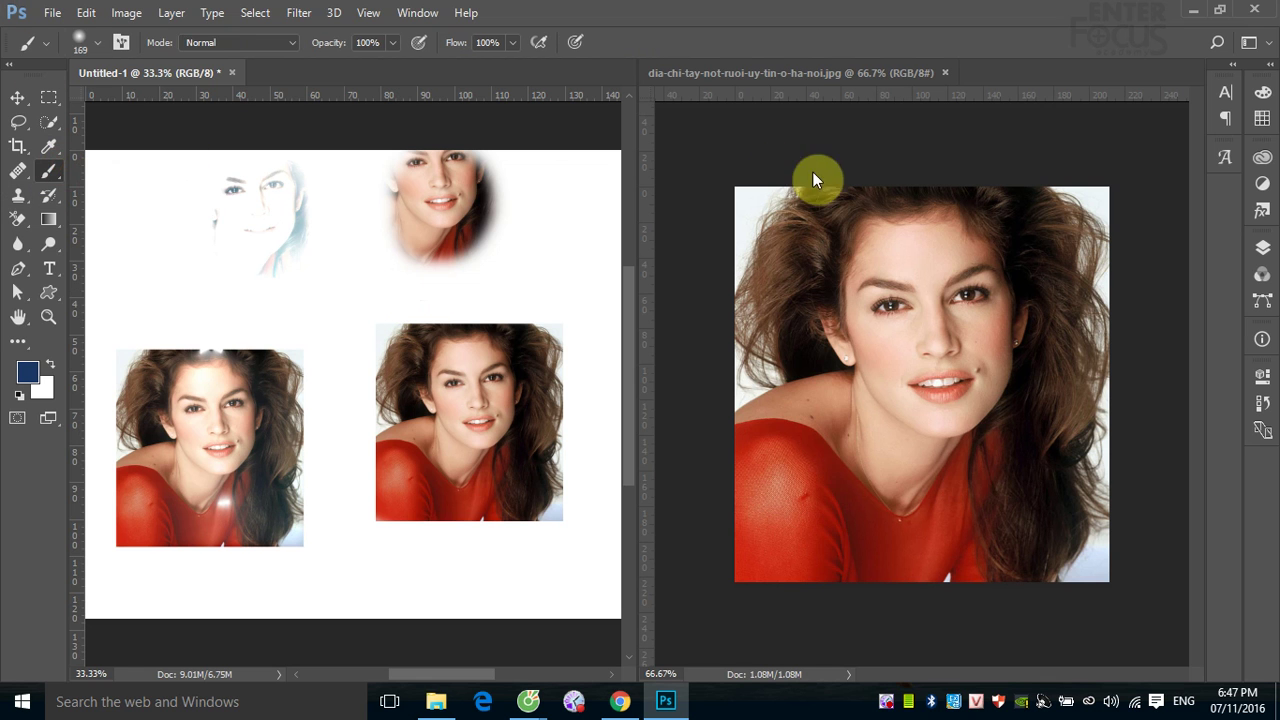
{"action": "left_click", "coordinate": [810, 364]}
{"action": "left_click_drag", "start_coordinate": [786, 354], "coordinate": [903, 420]}
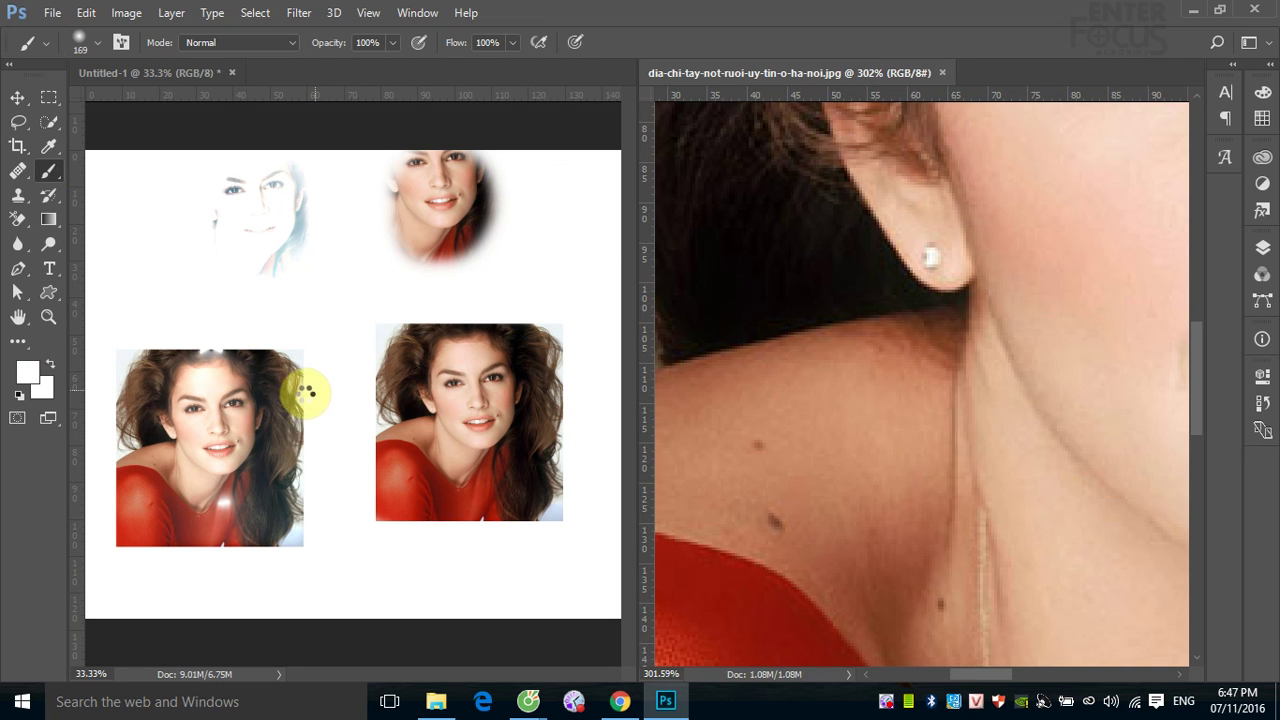
{"action": "left_click", "coordinate": [306, 393], "text": "alt"}
{"action": "mouse_move", "coordinate": [872, 363]}
{"action": "left_mouse_down"}
{"action": "mouse_move", "coordinate": [707, 421]}
{"action": "mouse_move", "coordinate": [666, 456]}
{"action": "left_mouse_up"}
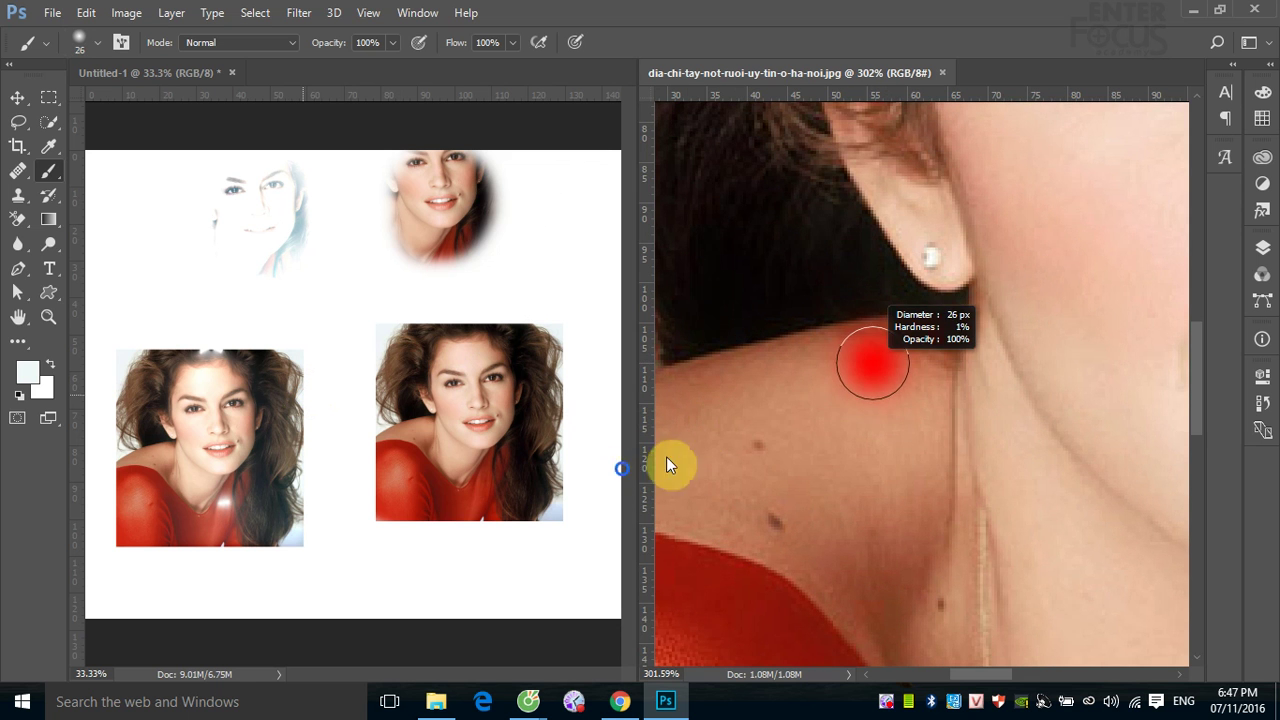
{"action": "left_click_drag", "start_coordinate": [828, 374], "coordinate": [830, 384]}
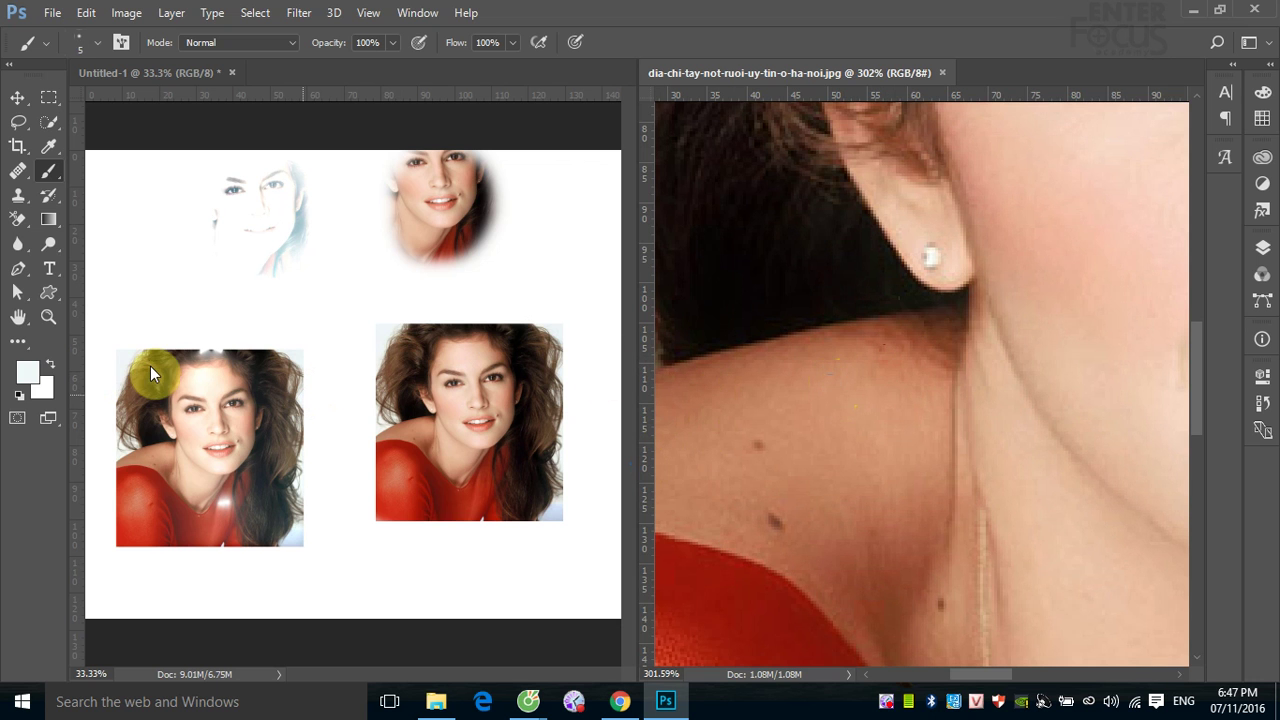
{"action": "key", "text": "d"}
{"action": "left_click", "coordinate": [825, 344]}
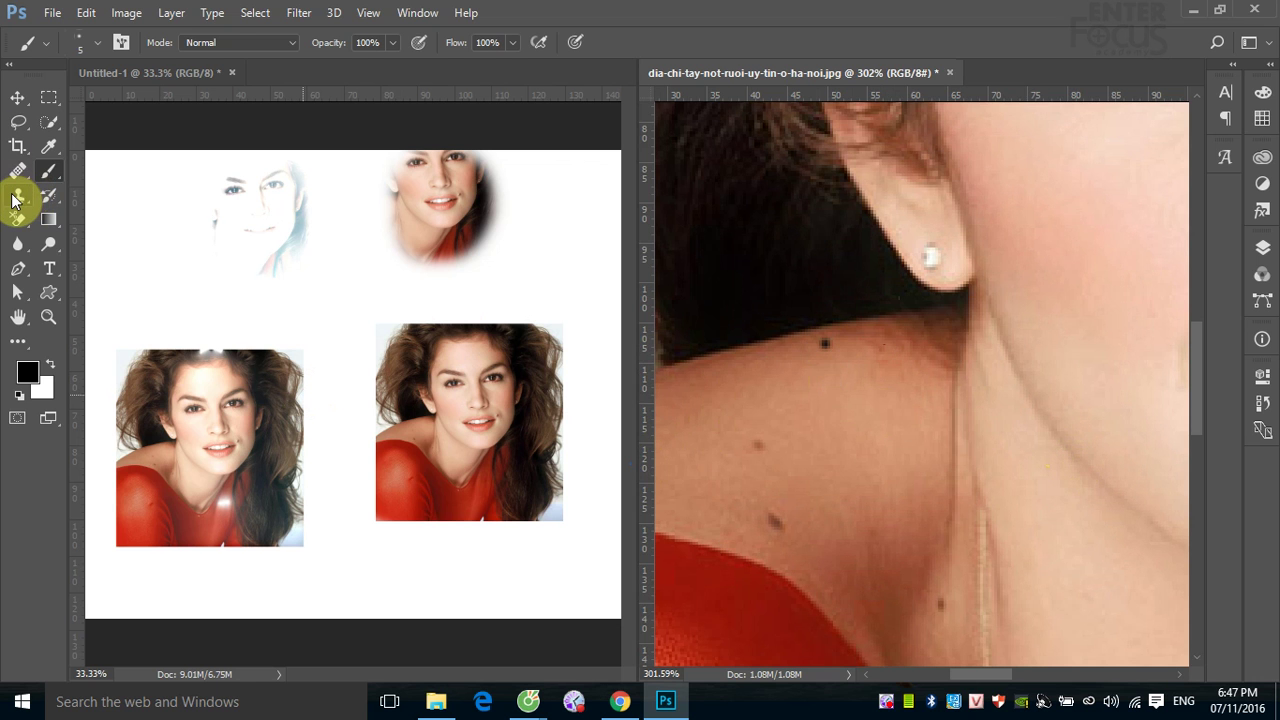
{"action": "left_click", "coordinate": [15, 198]}
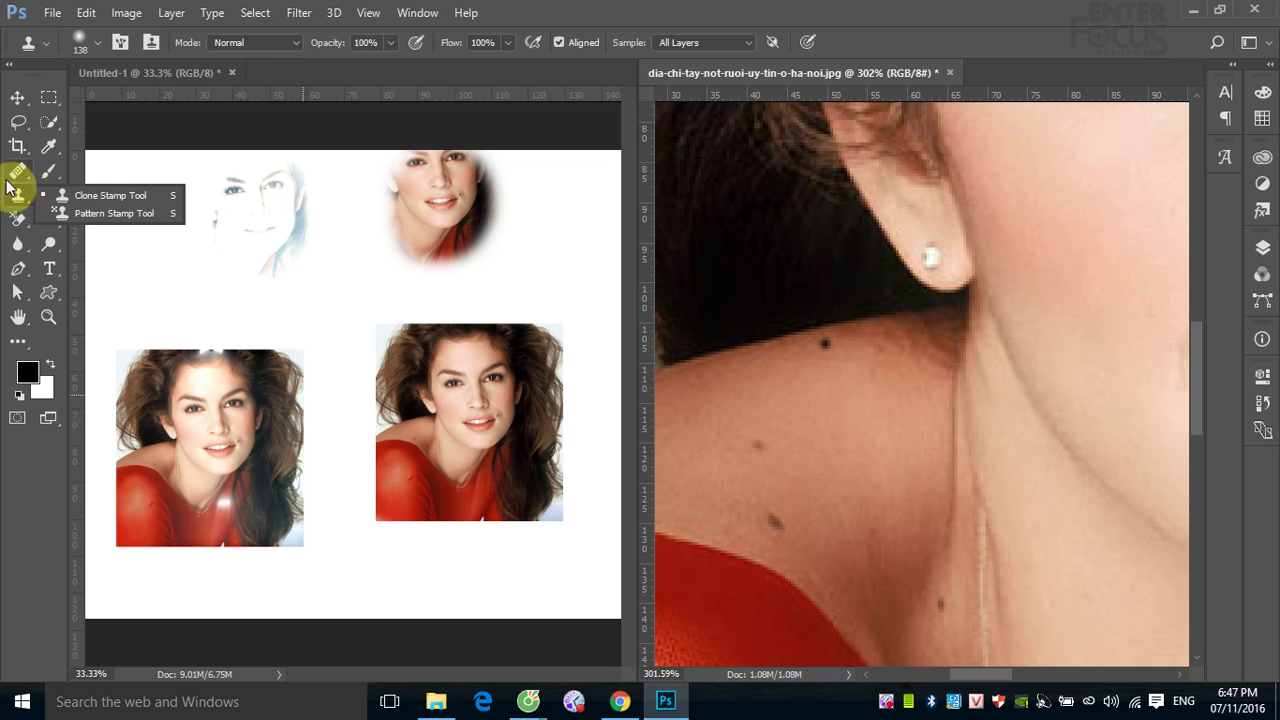
{"action": "left_click", "coordinate": [18, 195]}
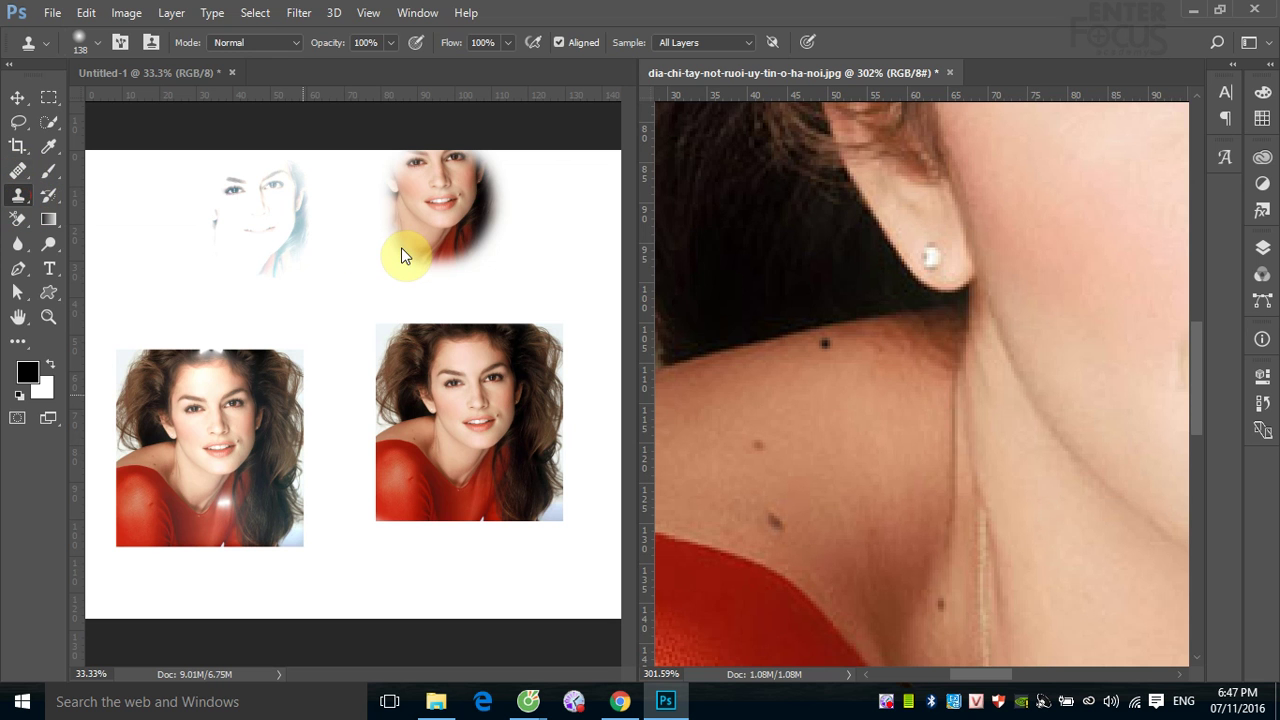
Heal away the black shoulder dot with a 19 px Healing Brush.
{"action": "left_click", "coordinate": [18, 170]}
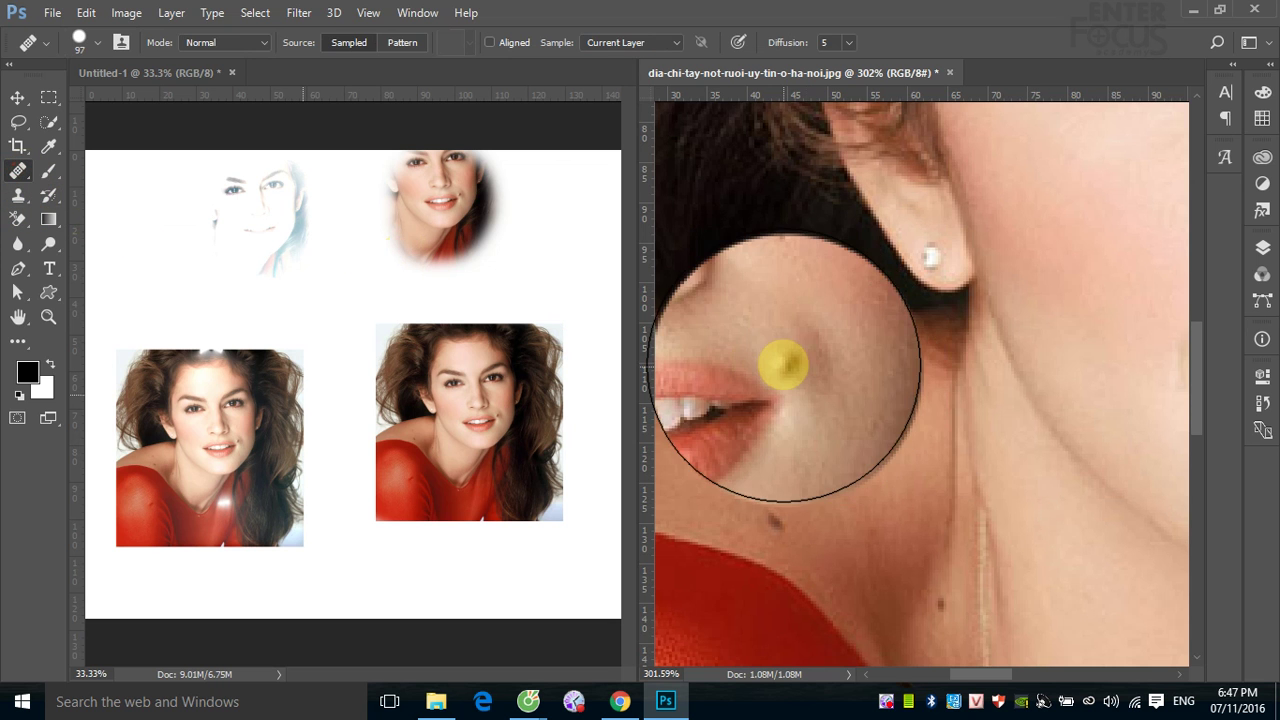
{"action": "left_click_drag", "start_coordinate": [790, 362], "coordinate": [676, 387]}
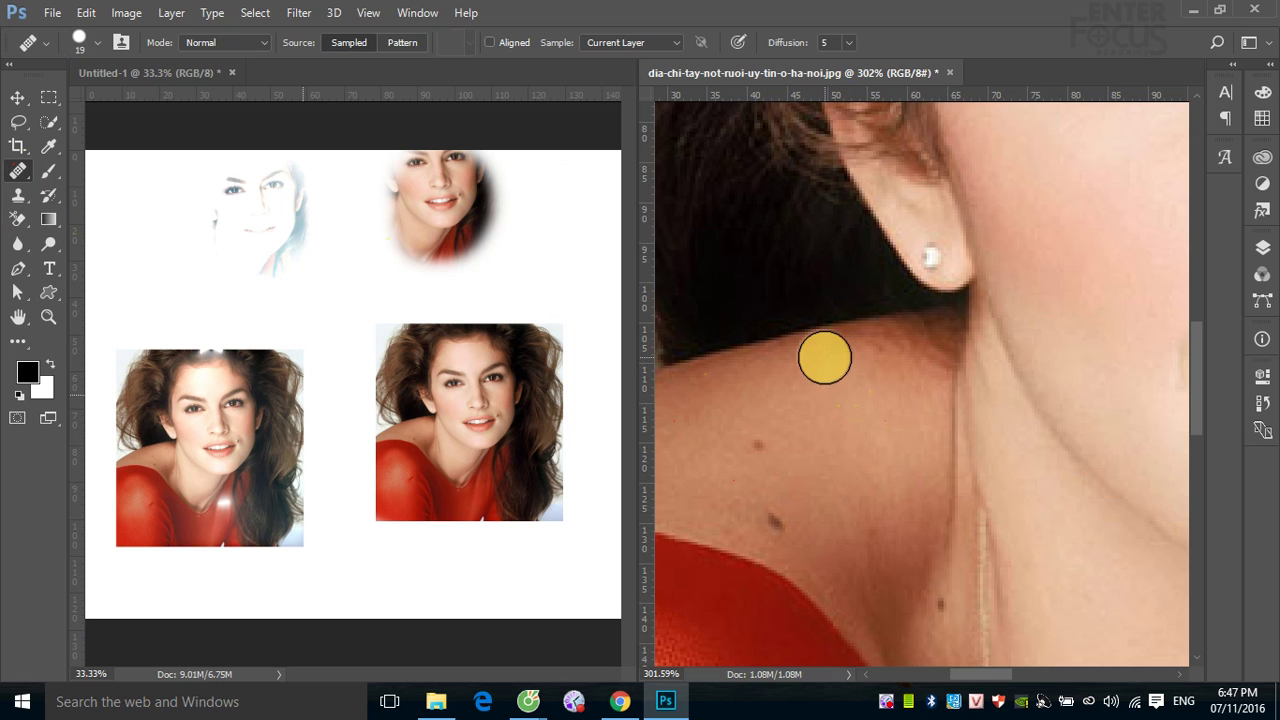
{"action": "left_click", "coordinate": [824, 357]}
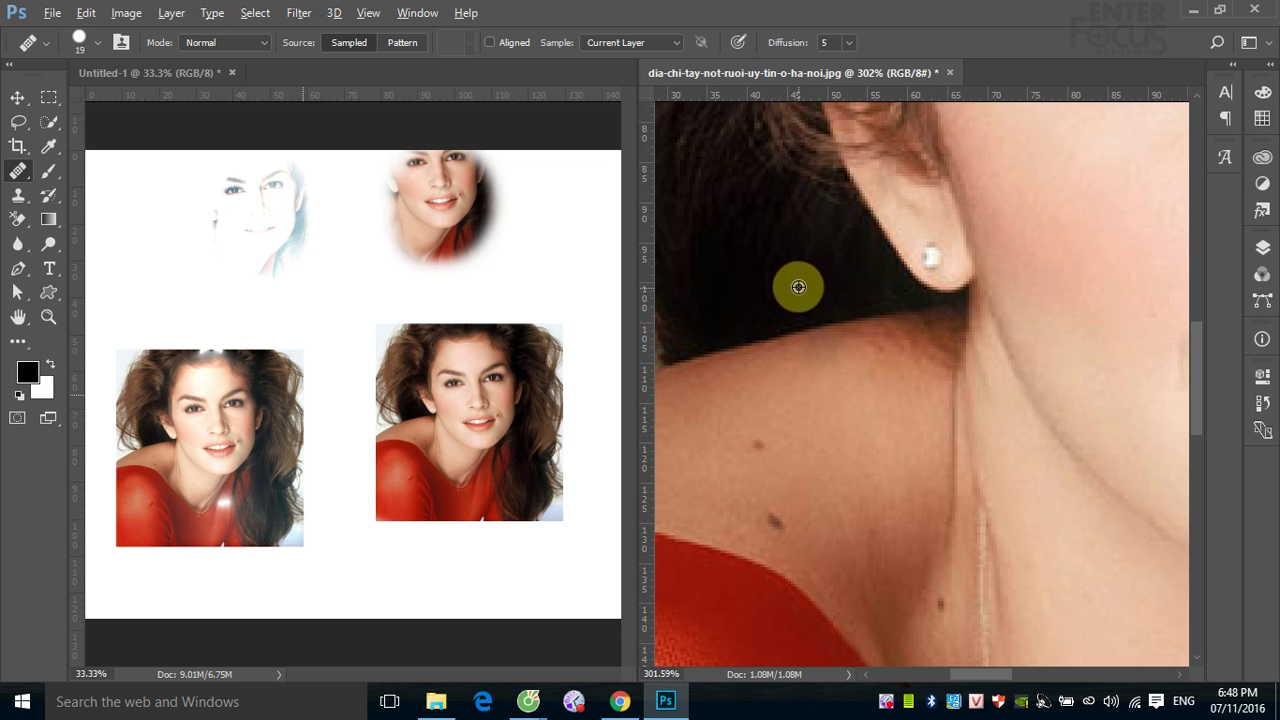
Paint a red dot sampled from the shirt onto the hair, then heal it away.
{"action": "left_click", "coordinate": [49, 170]}
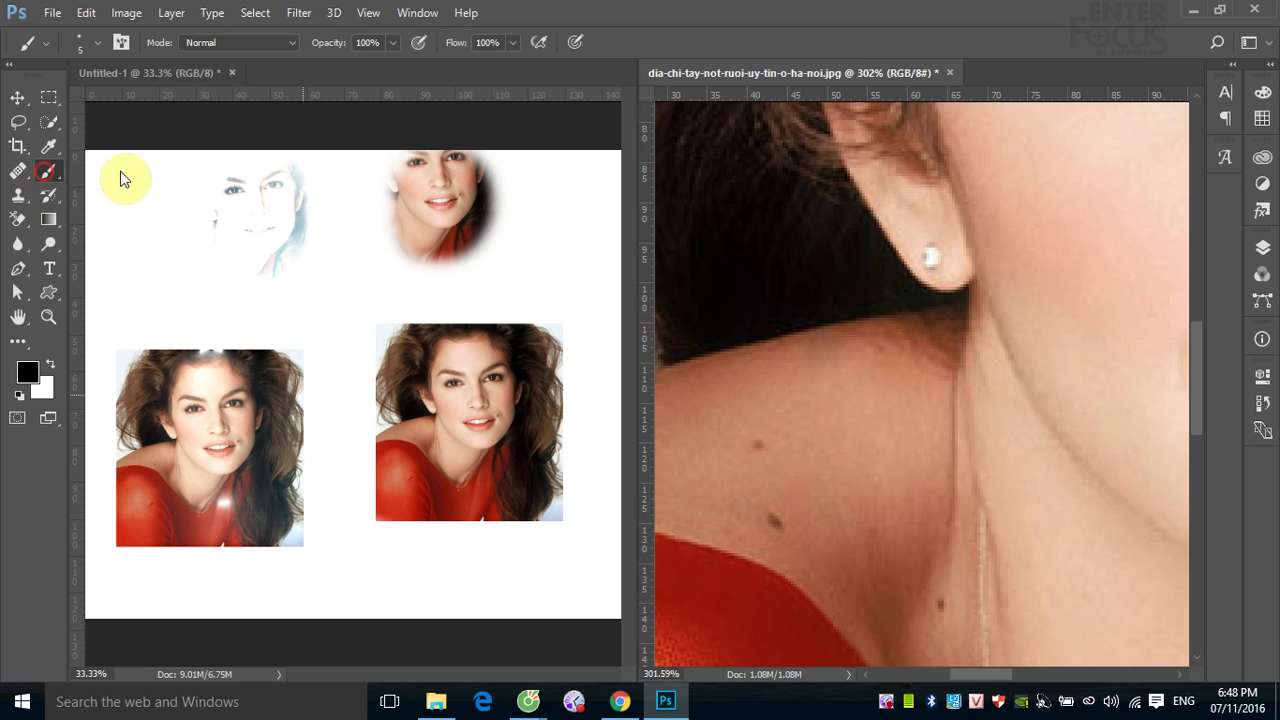
{"action": "left_click", "coordinate": [130, 468], "text": "alt"}
{"action": "left_click", "coordinate": [794, 280]}
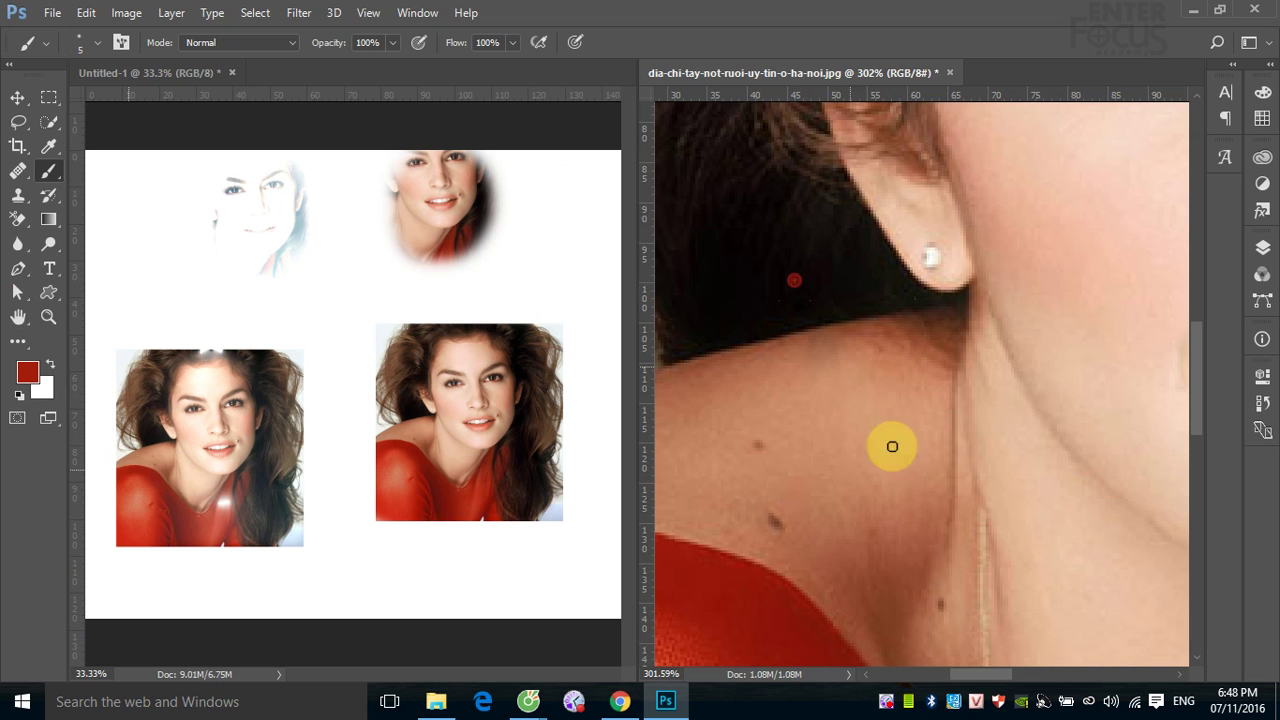
{"action": "left_click", "coordinate": [18, 171]}
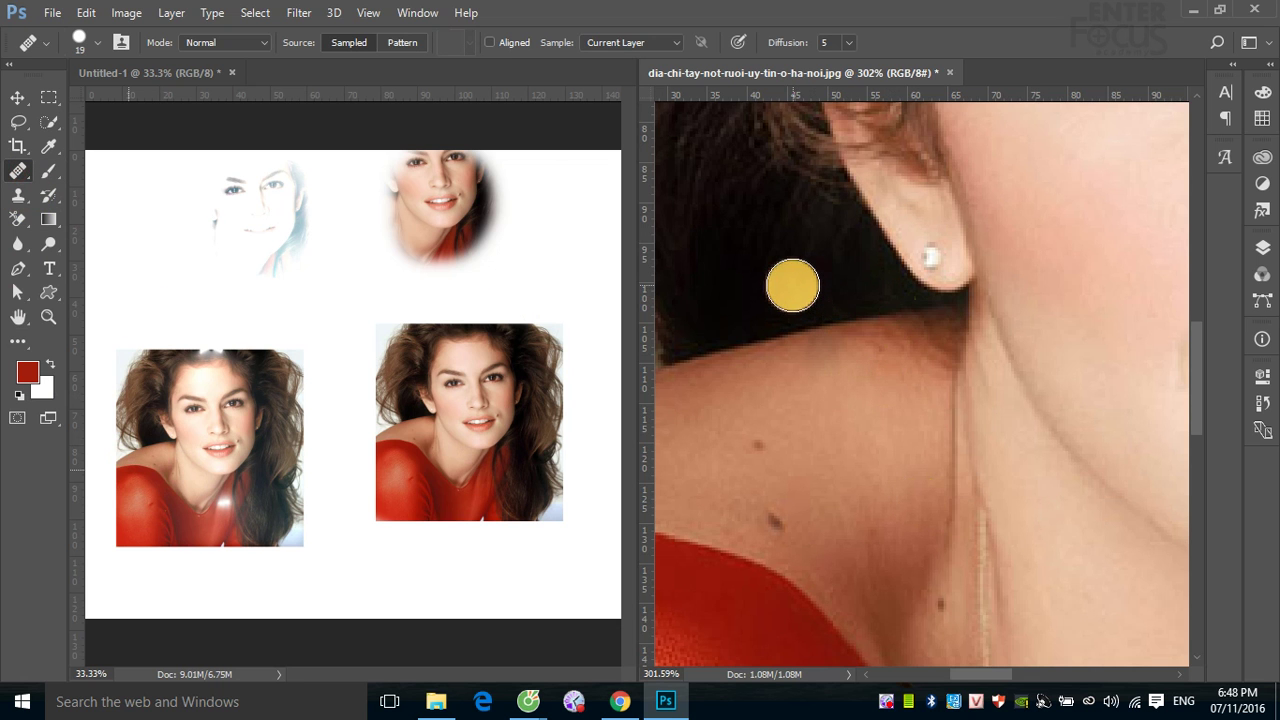
{"action": "left_click", "coordinate": [834, 300], "text": "alt"}
{"action": "left_click", "coordinate": [794, 284]}
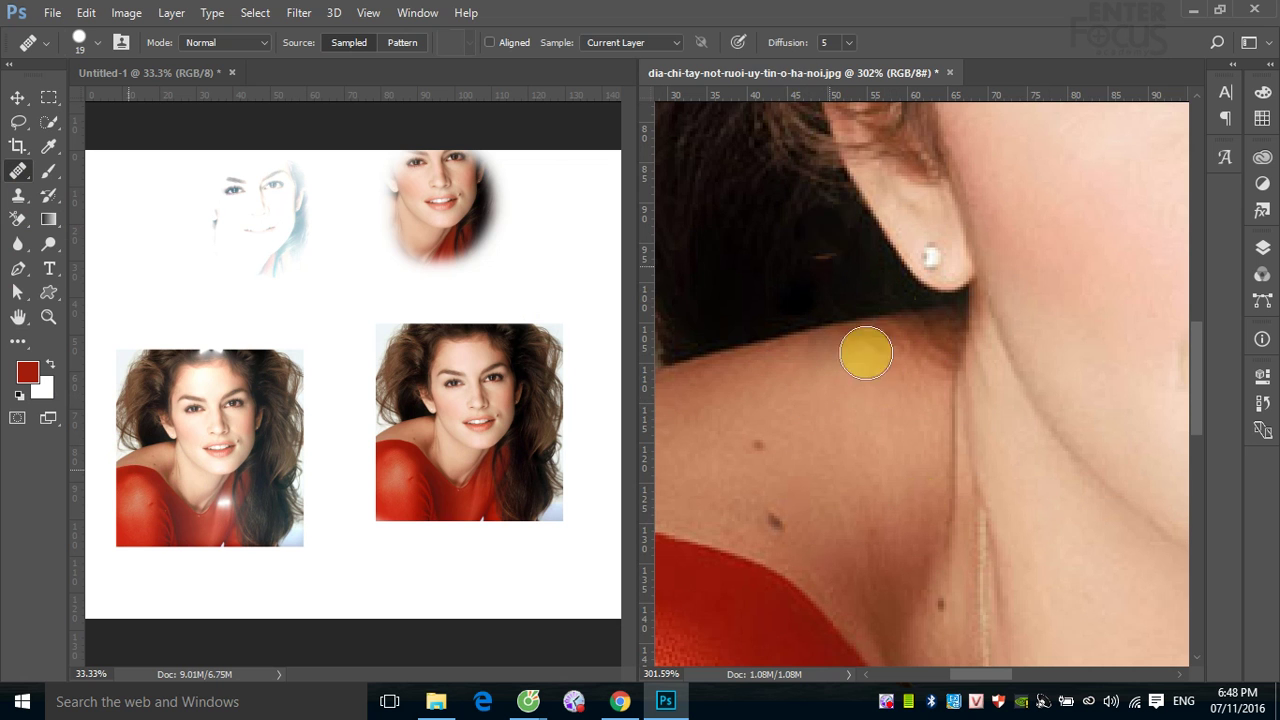
{"action": "left_click", "coordinate": [888, 417]}
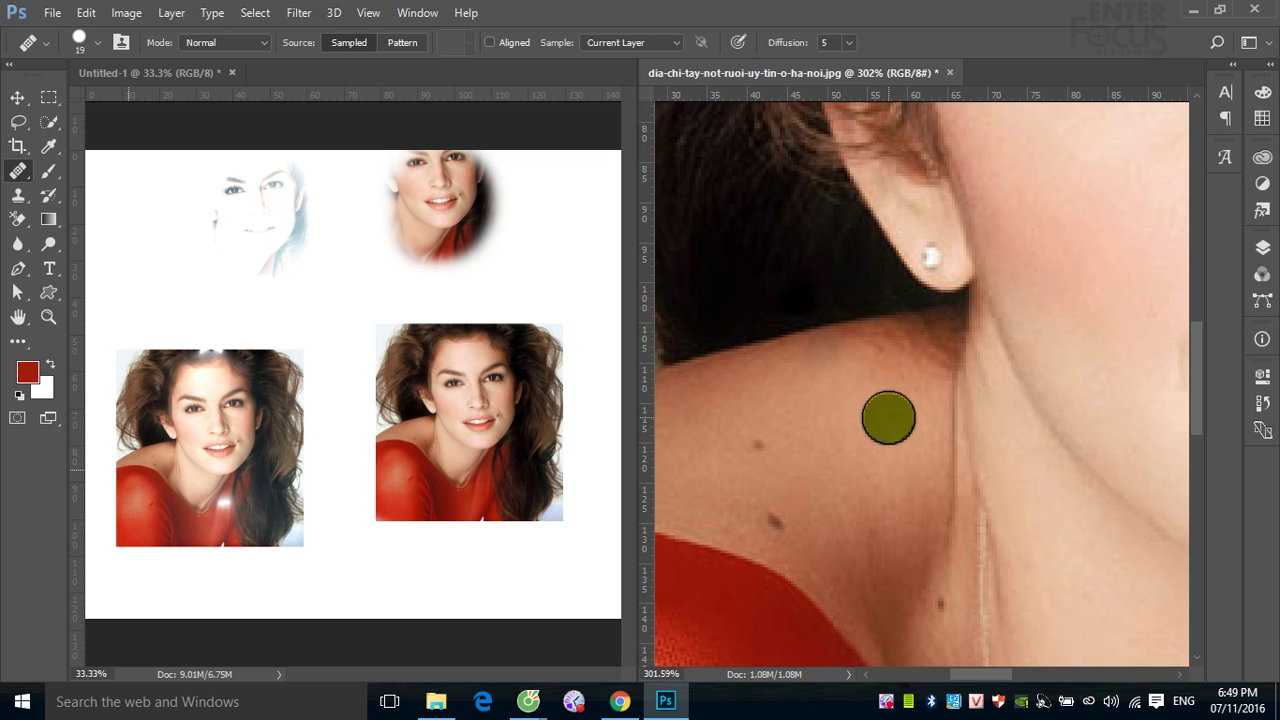
Smooth the skin along the shoulder edge with a 63 px Healing Brush.
{"action": "right_click", "coordinate": [783, 360], "text": "alt"}
{"action": "left_click_drag", "start_coordinate": [783, 360], "coordinate": [841, 342]}
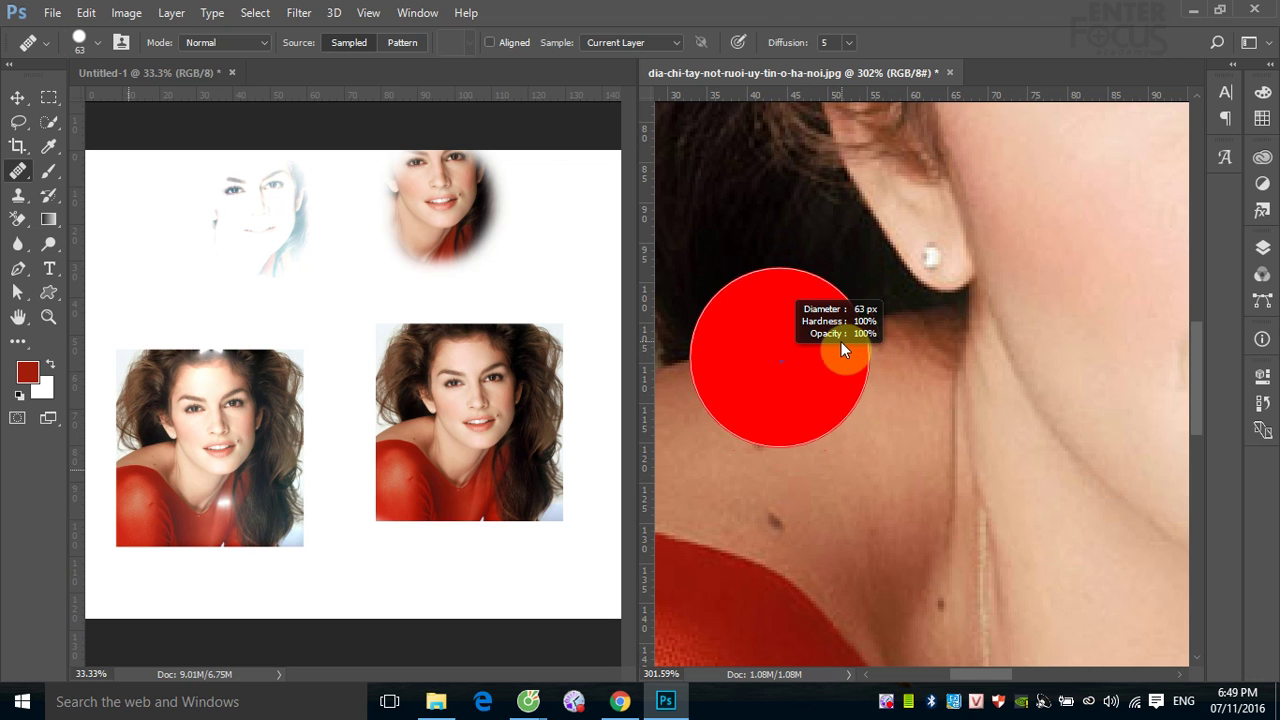
{"action": "left_click", "coordinate": [787, 420]}
{"action": "left_click_drag", "start_coordinate": [787, 420], "coordinate": [786, 313]}
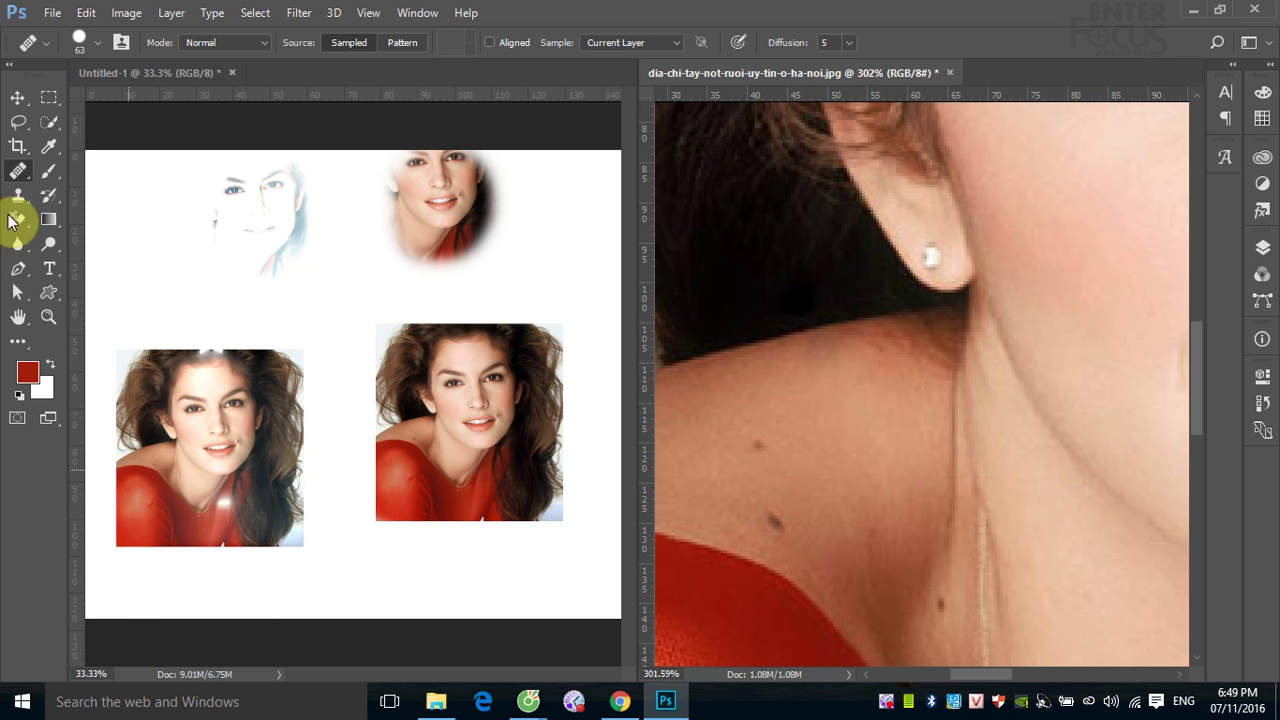
Select the Patch Tool and pan the portrait to the cheek and hair.
{"action": "left_click", "coordinate": [18, 100]}
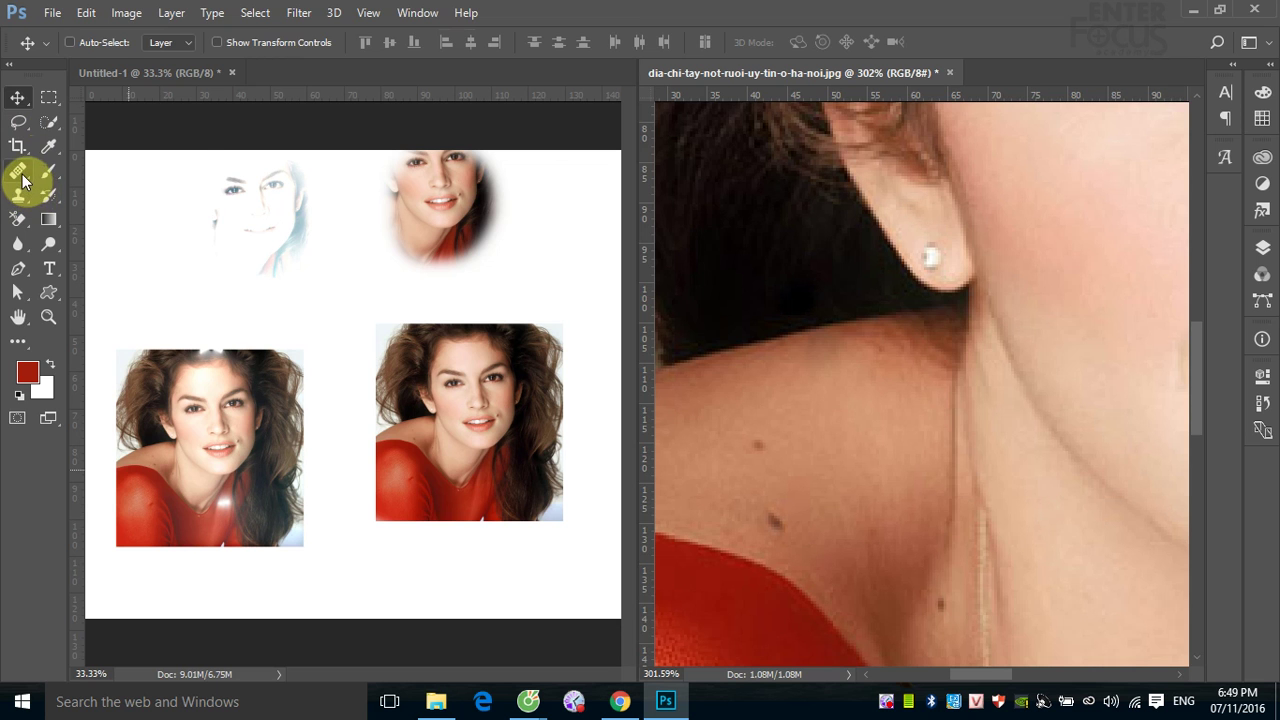
{"action": "left_click", "coordinate": [20, 176]}
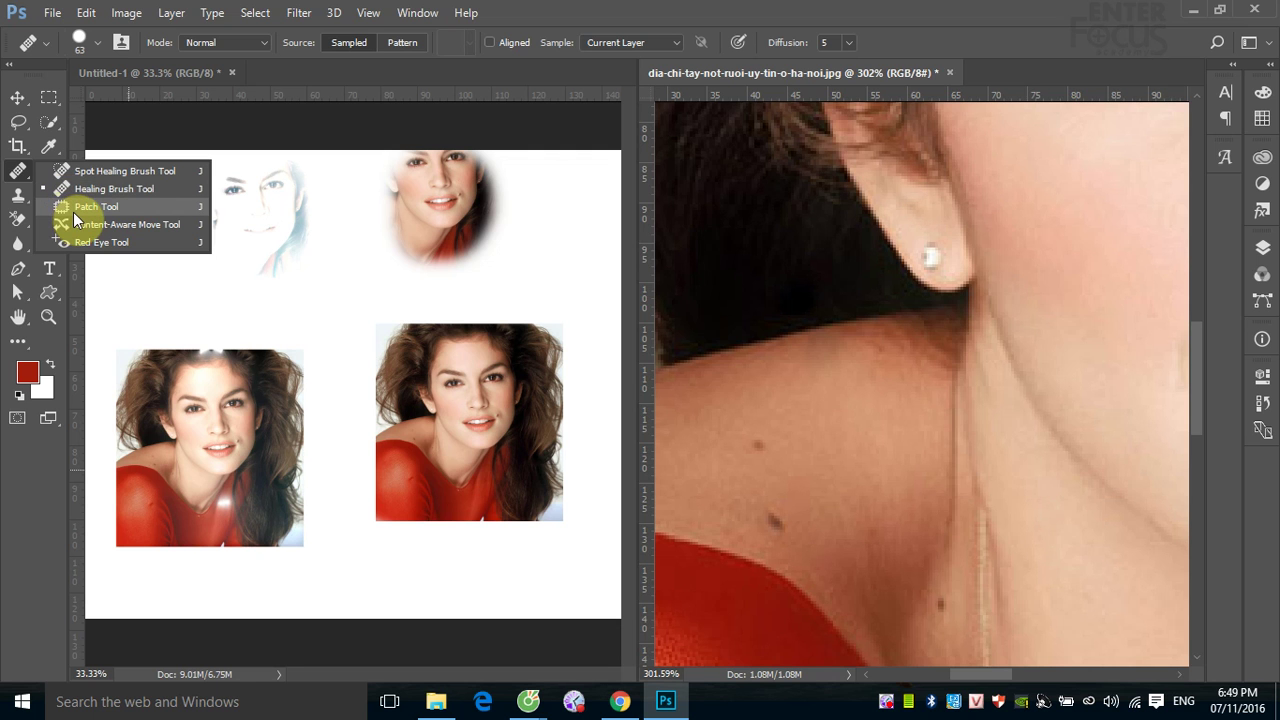
{"action": "left_click", "coordinate": [90, 207]}
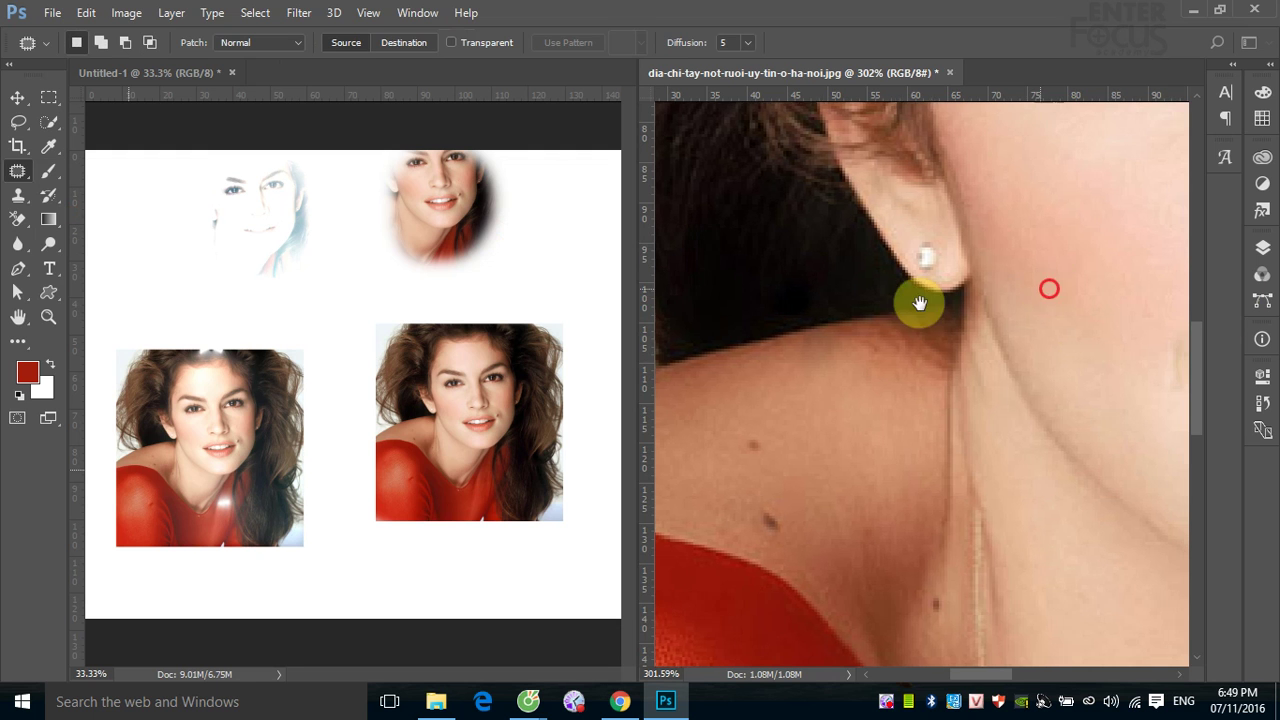
{"action": "left_click_drag", "start_coordinate": [1049, 286], "coordinate": [257, 351]}
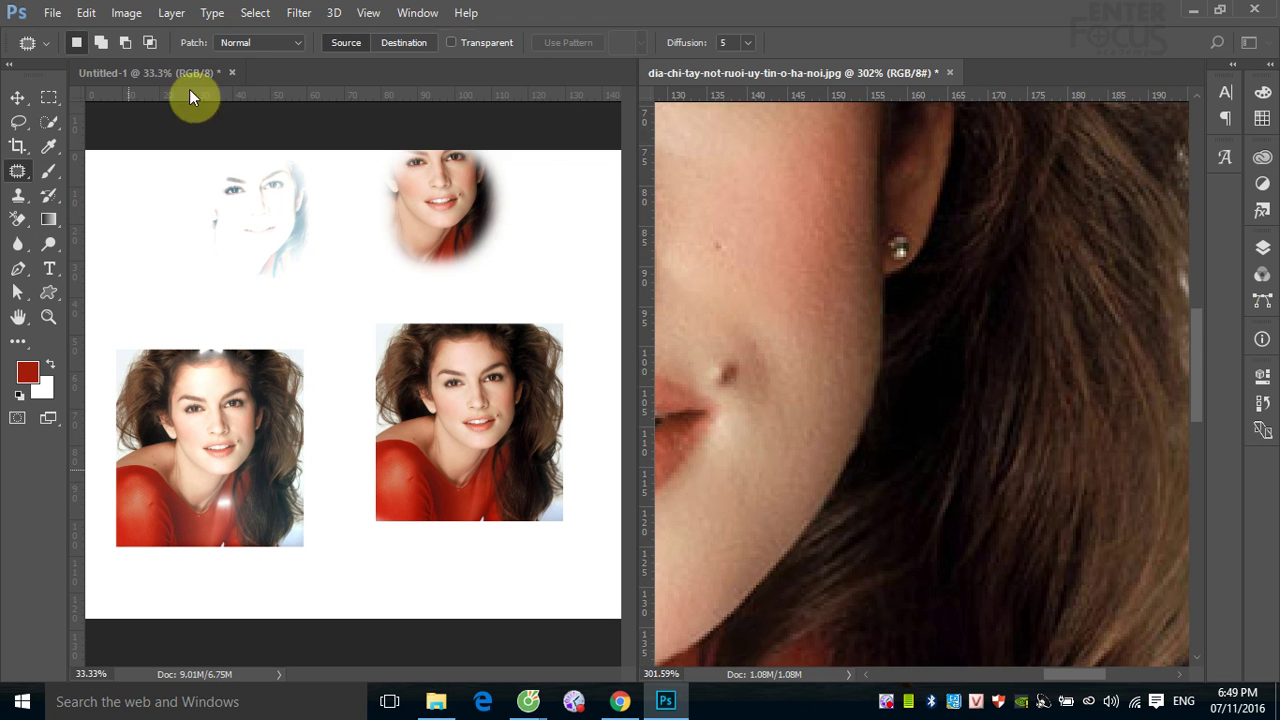
Close Untitled-1 without saving and pan the portrait to the lips and mole.
{"action": "left_click", "coordinate": [231, 72]}
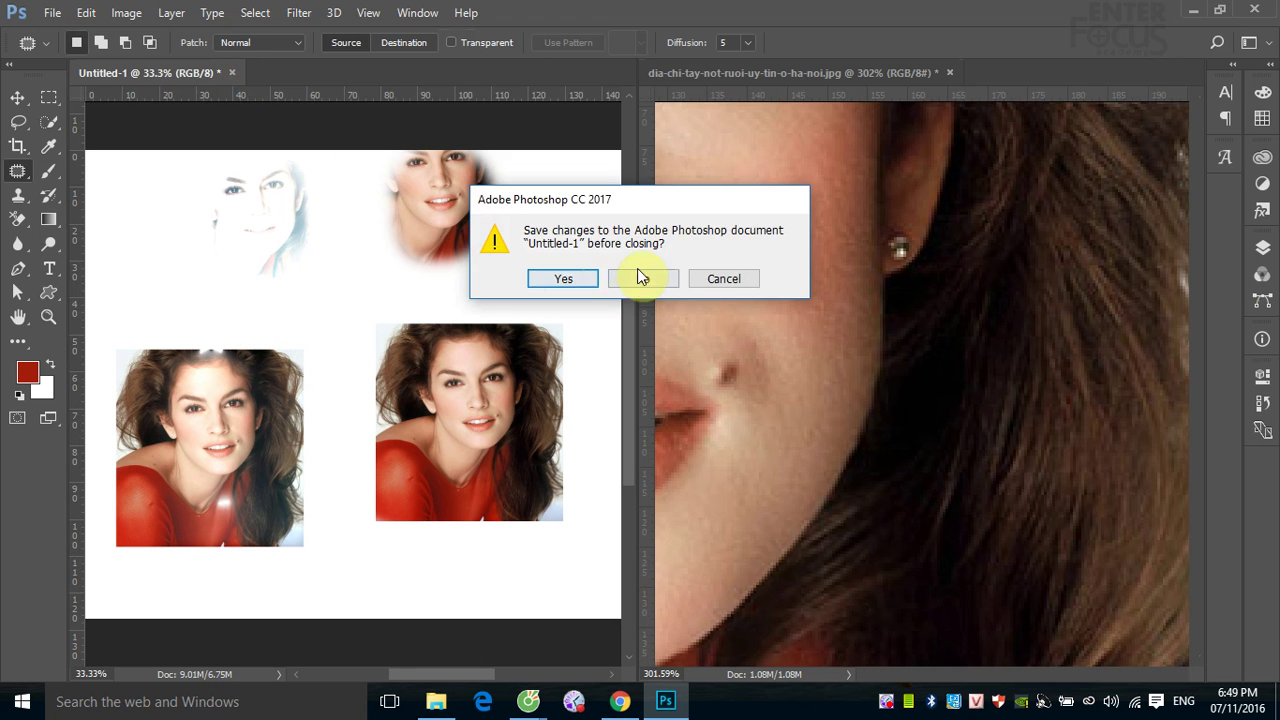
{"action": "left_click", "coordinate": [643, 278]}
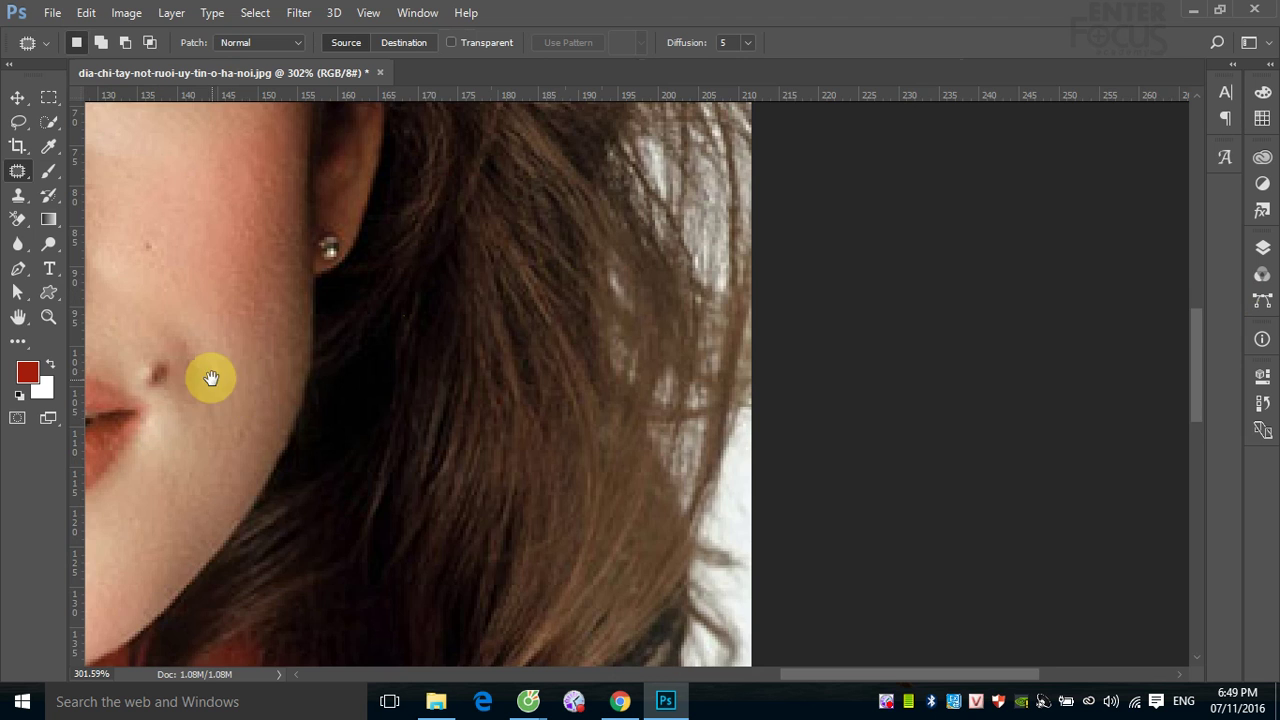
{"action": "left_click_drag", "start_coordinate": [214, 374], "coordinate": [708, 329]}
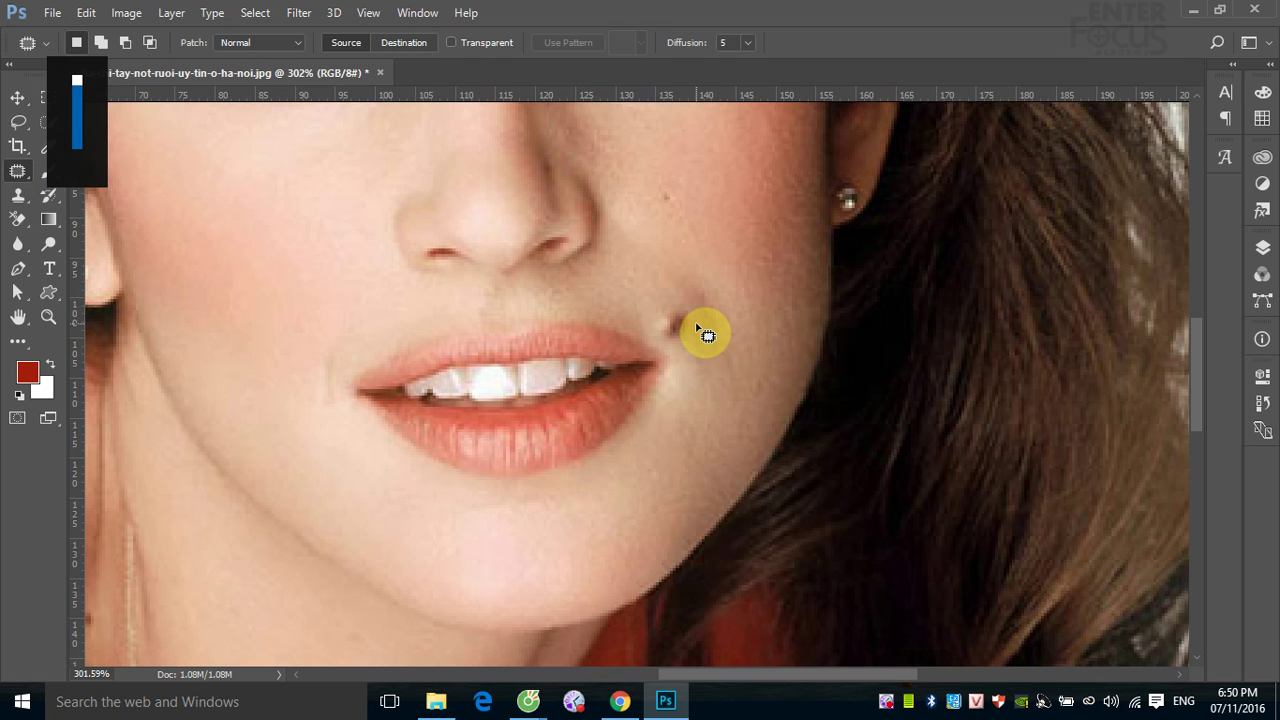
{"action": "key", "text": "super"}
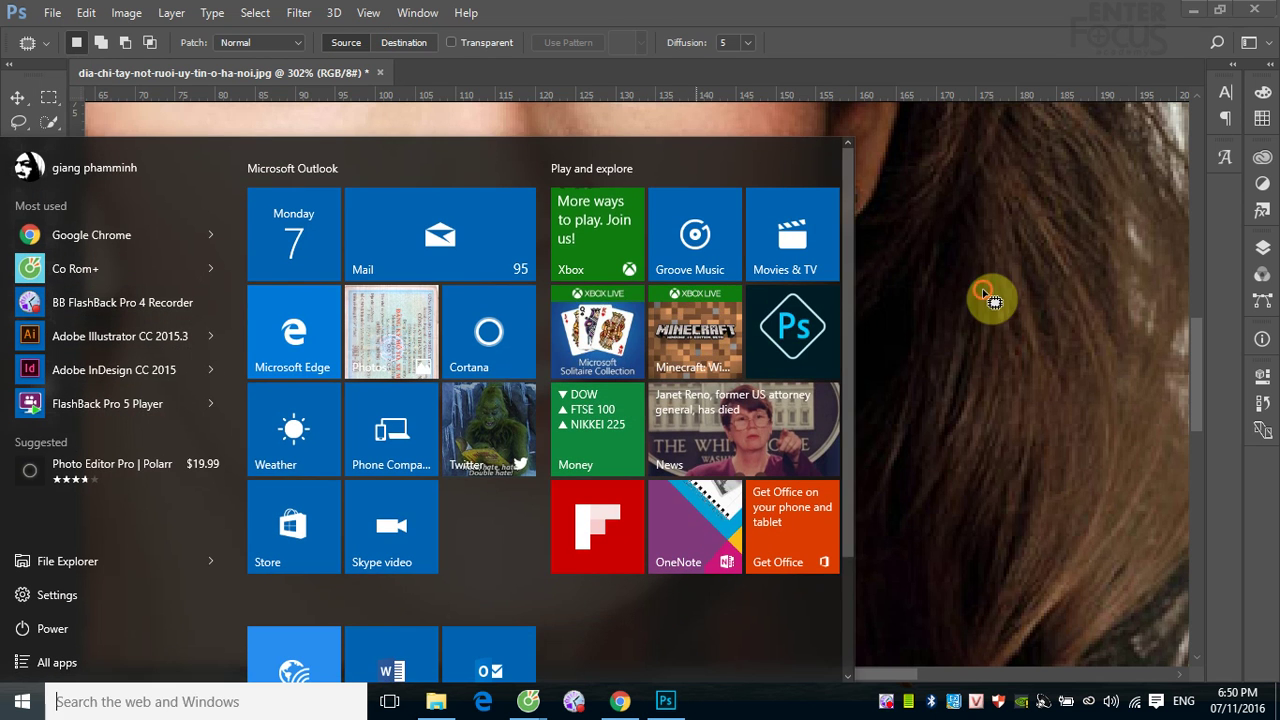
{"action": "key", "text": "super"}
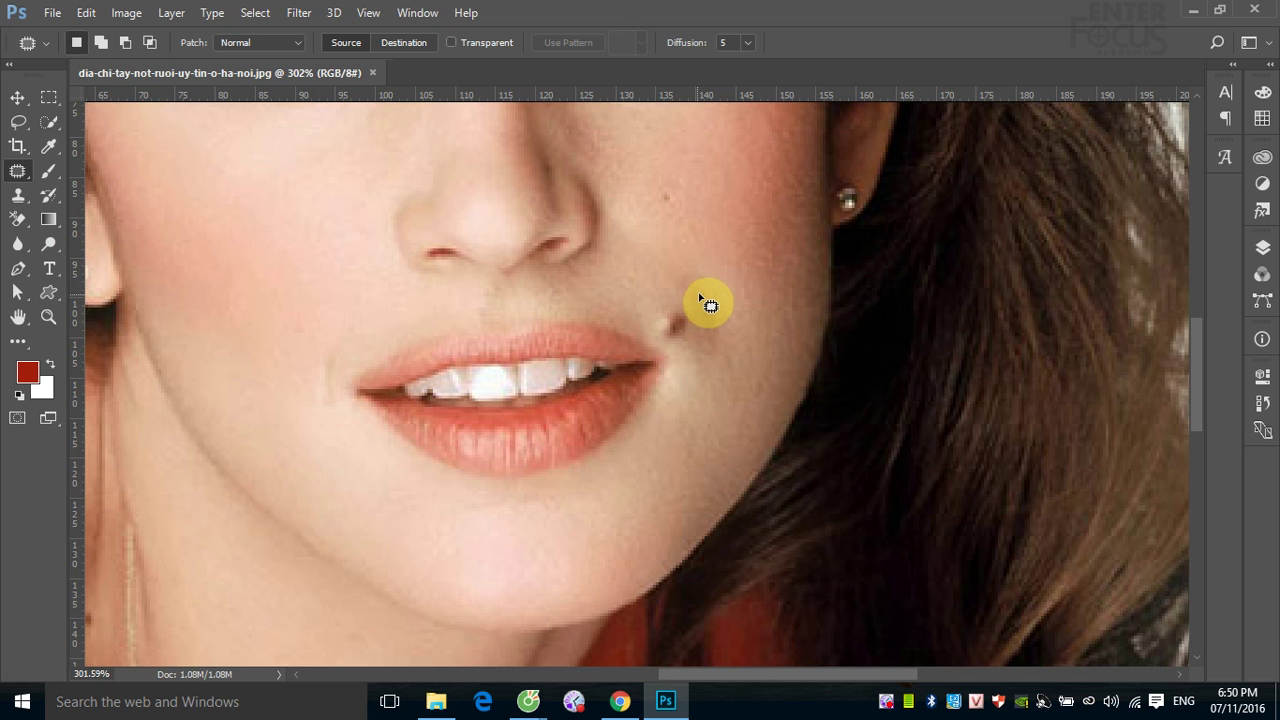
Trial-patch the mouth mole with cheek skin, undo it, then outline clean chin skin.
{"action": "left_click_drag", "start_coordinate": [706, 297], "coordinate": [686, 329]}
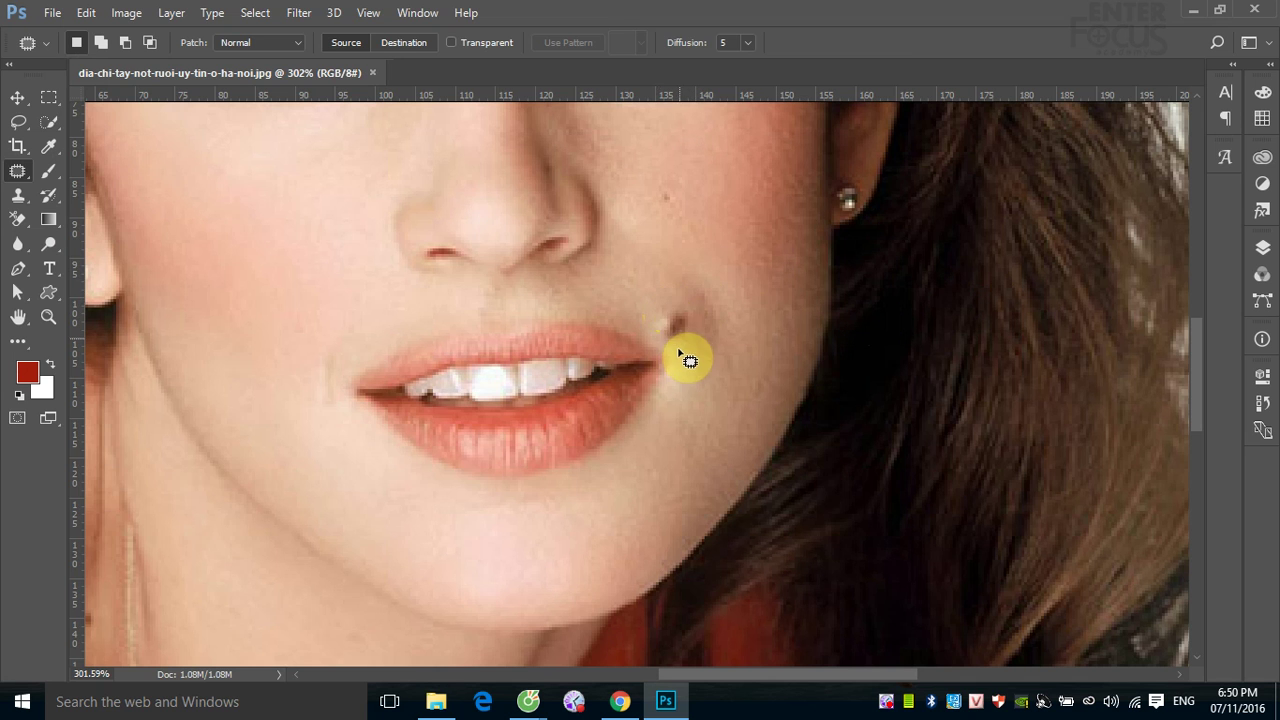
{"action": "left_click_drag", "start_coordinate": [674, 347], "coordinate": [689, 306]}
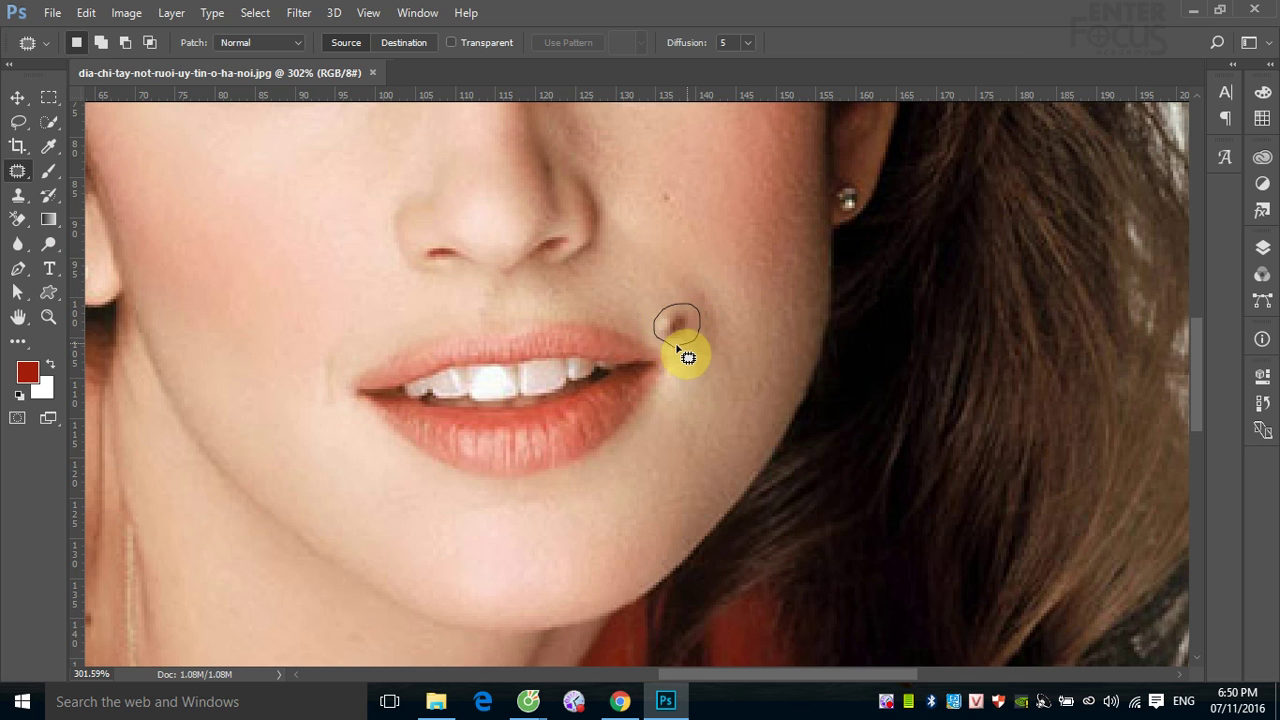
{"action": "left_click_drag", "start_coordinate": [689, 306], "coordinate": [676, 352]}
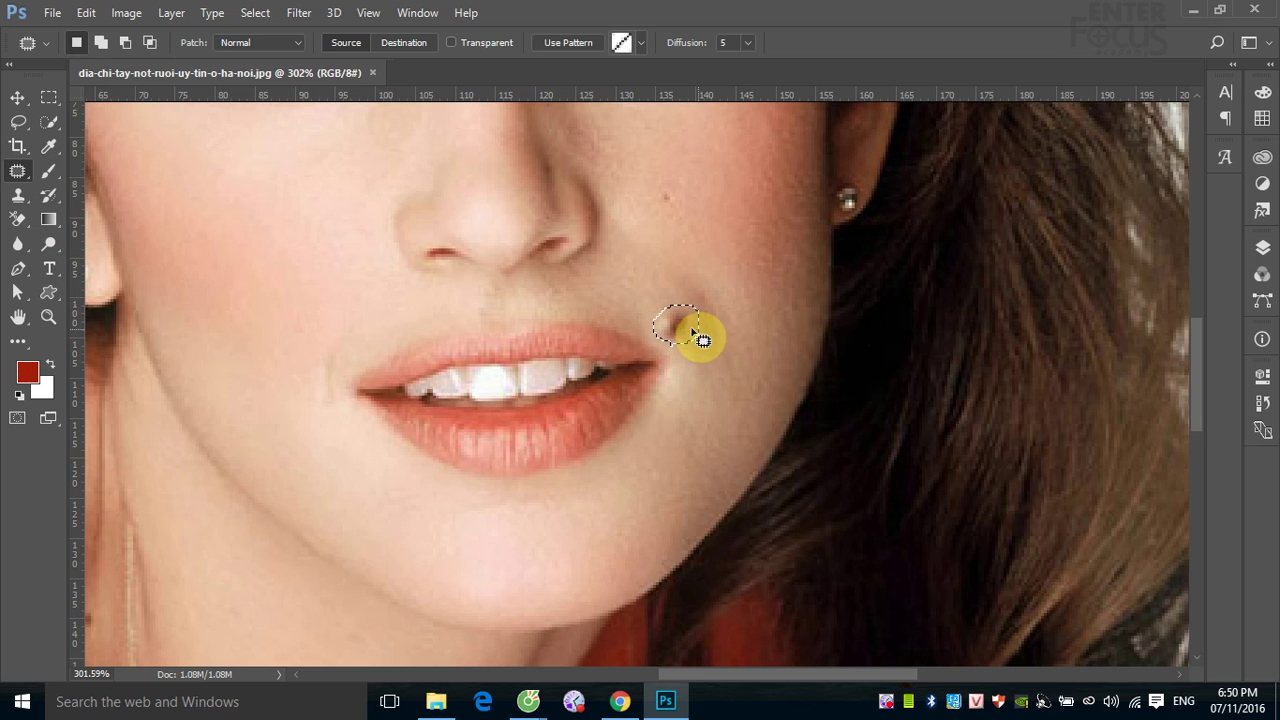
{"action": "left_click_drag", "start_coordinate": [690, 338], "coordinate": [682, 248]}
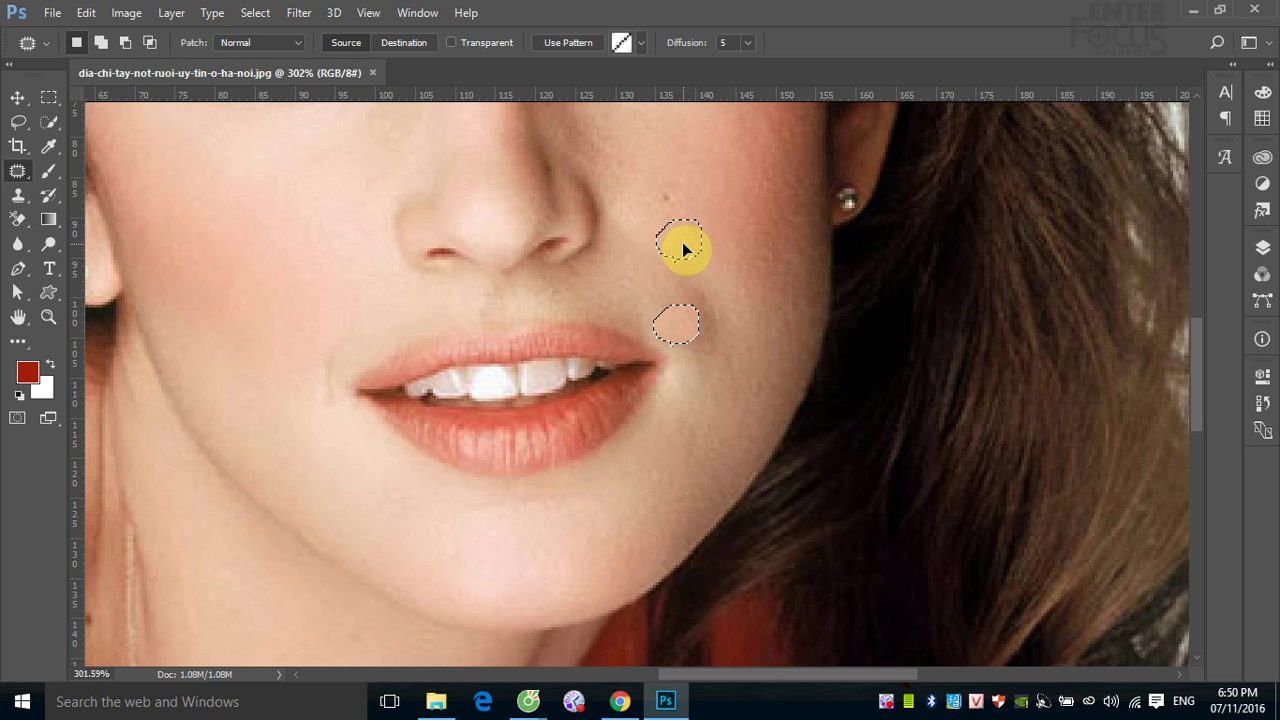
{"action": "left_click_drag", "start_coordinate": [684, 249], "coordinate": [686, 250]}
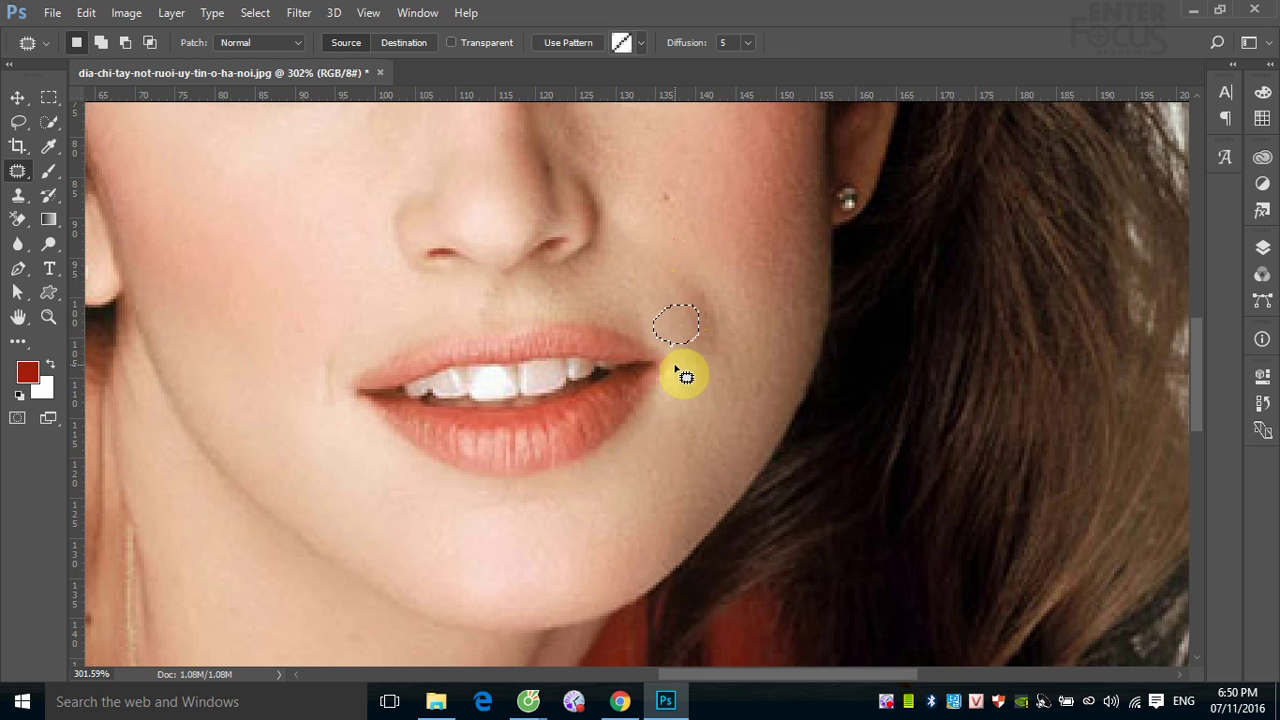
{"action": "key", "text": "ctrl+z"}
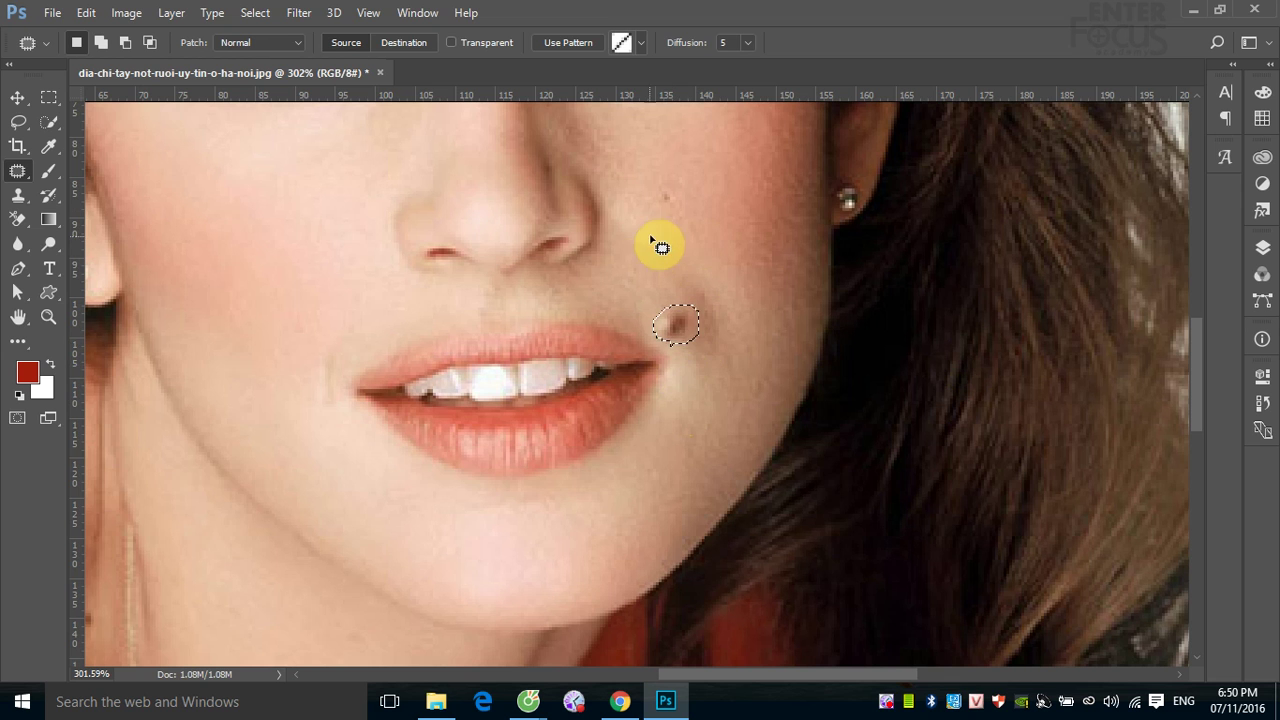
{"action": "left_click_drag", "start_coordinate": [556, 584], "coordinate": [545, 578]}
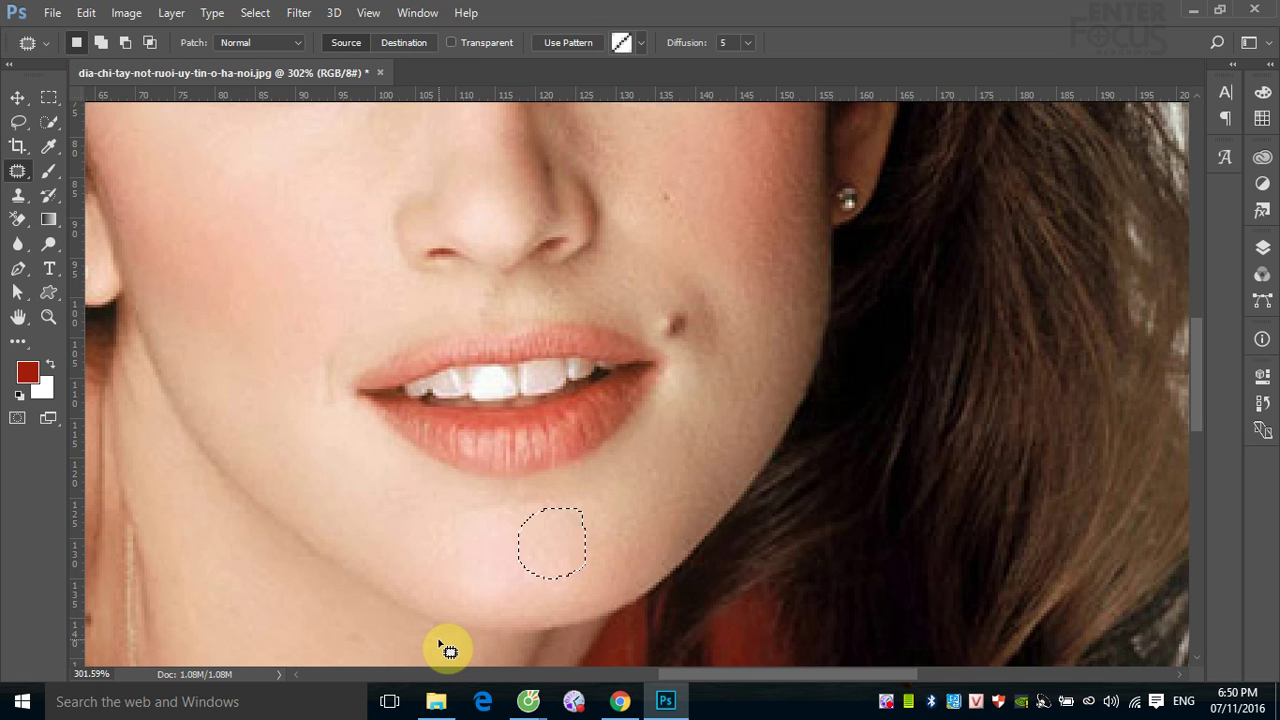
{"action": "left_click", "coordinate": [410, 43]}
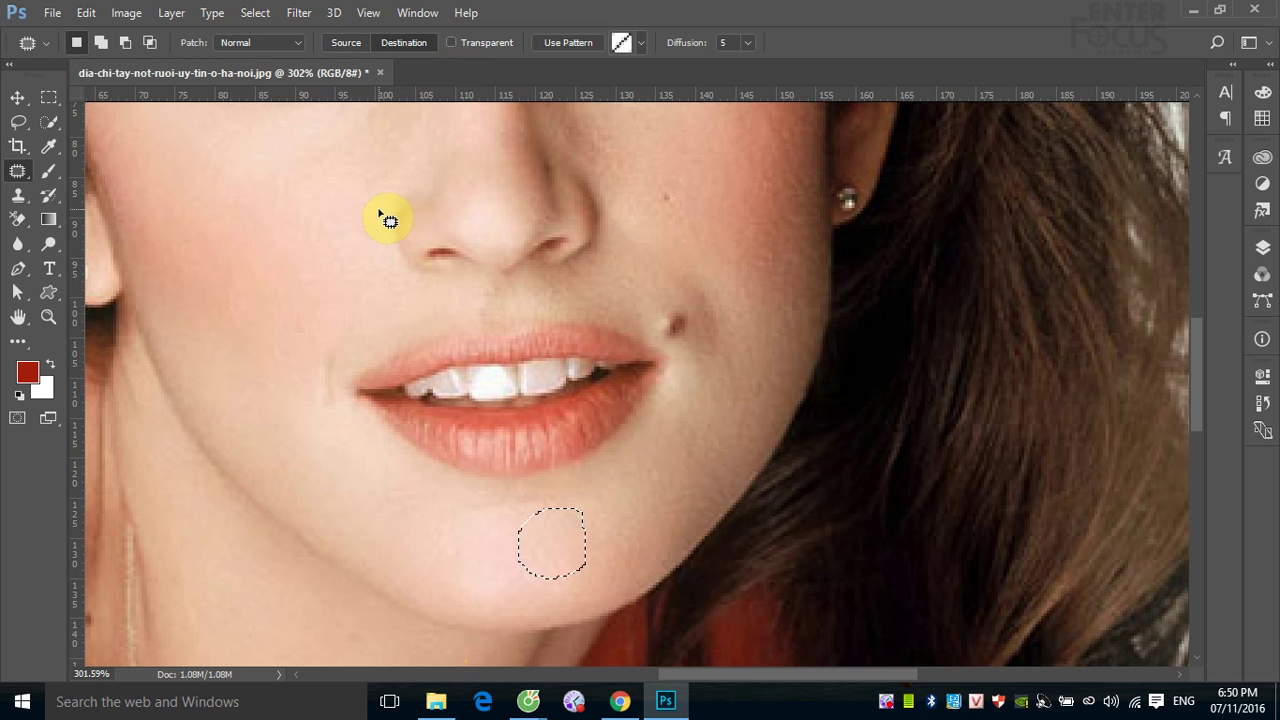
{"action": "left_click_drag", "start_coordinate": [566, 543], "coordinate": [691, 317]}
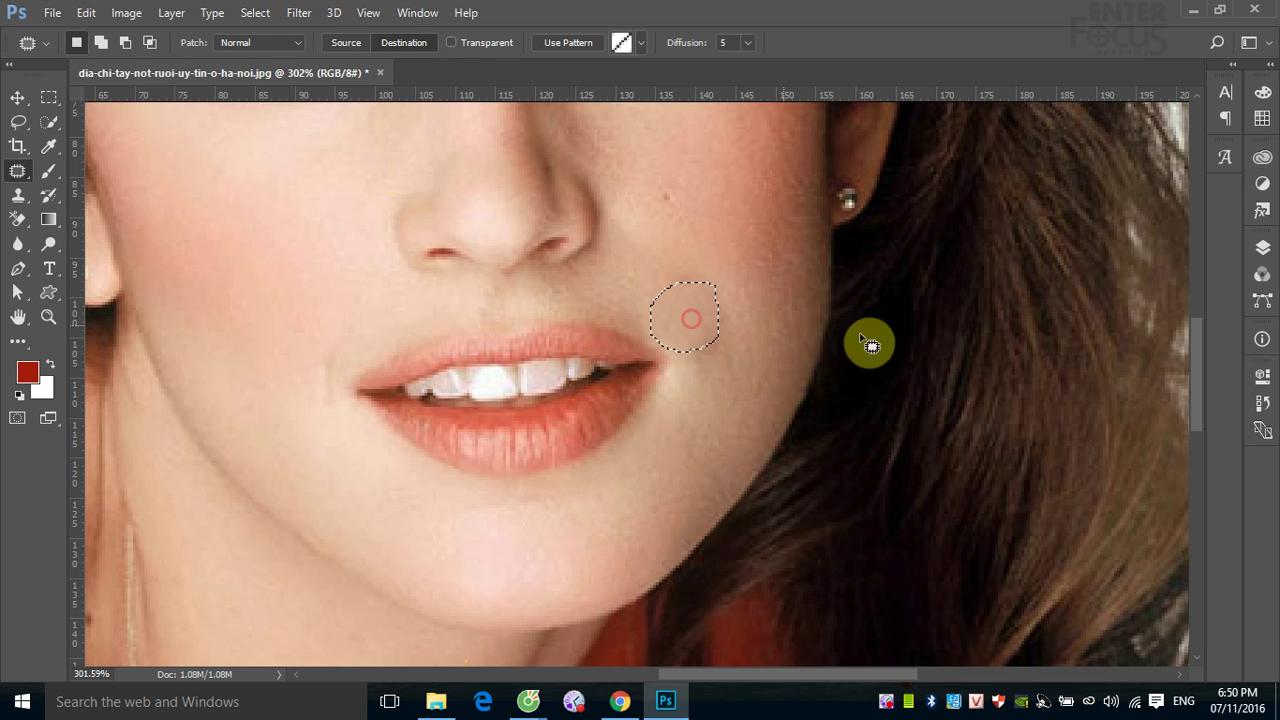
{"action": "left_click", "coordinate": [872, 386]}
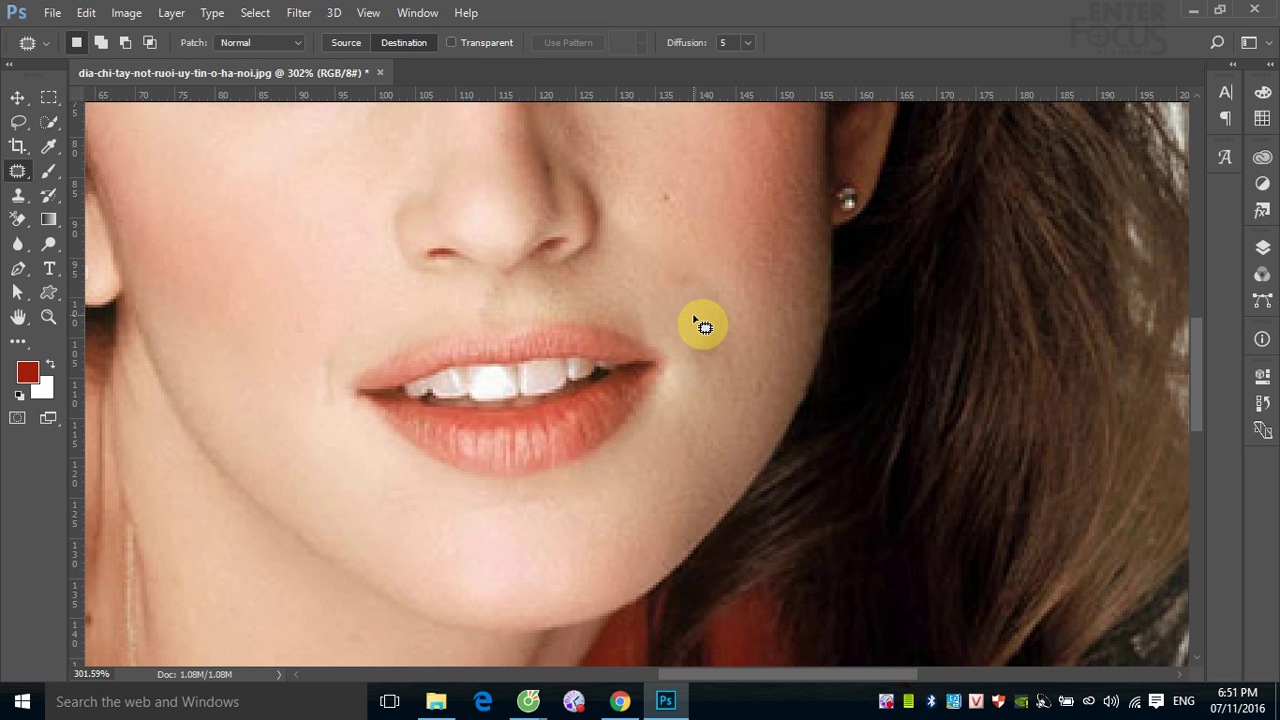
{"action": "key", "text": "ctrl+alt+z"}
{"action": "key", "text": "ctrl+alt+z"}
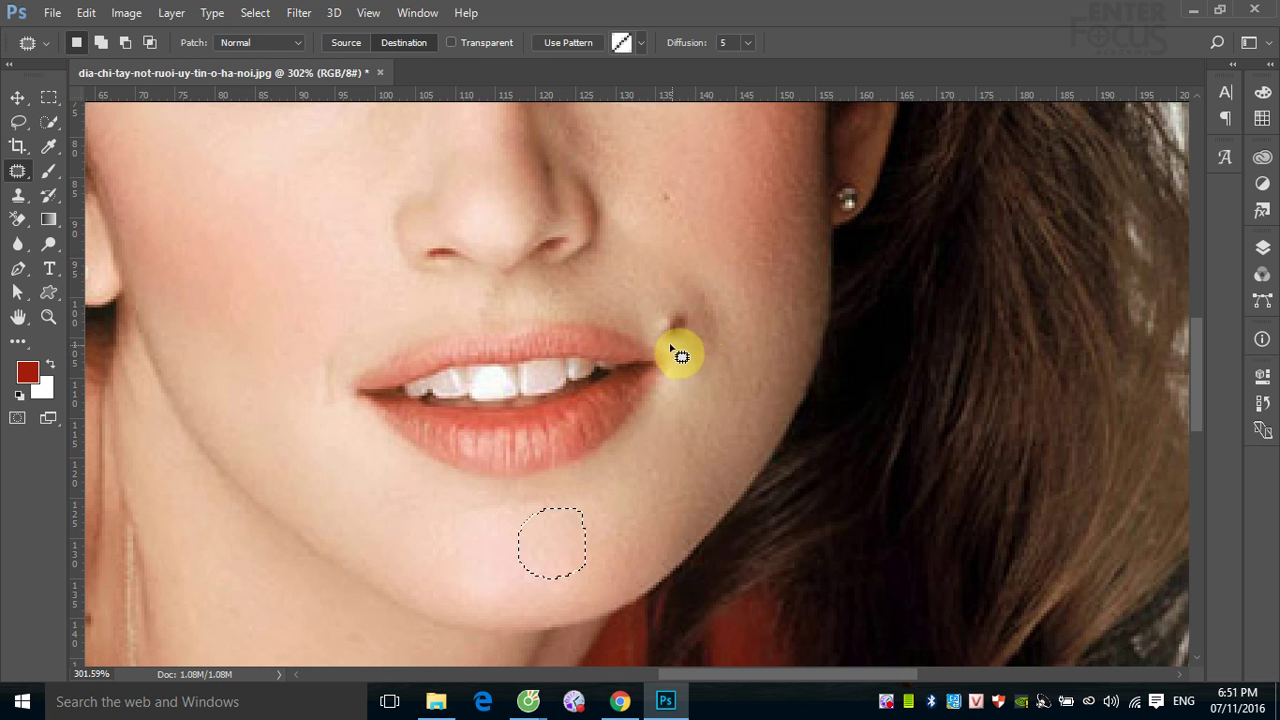
{"action": "left_click", "coordinate": [330, 42]}
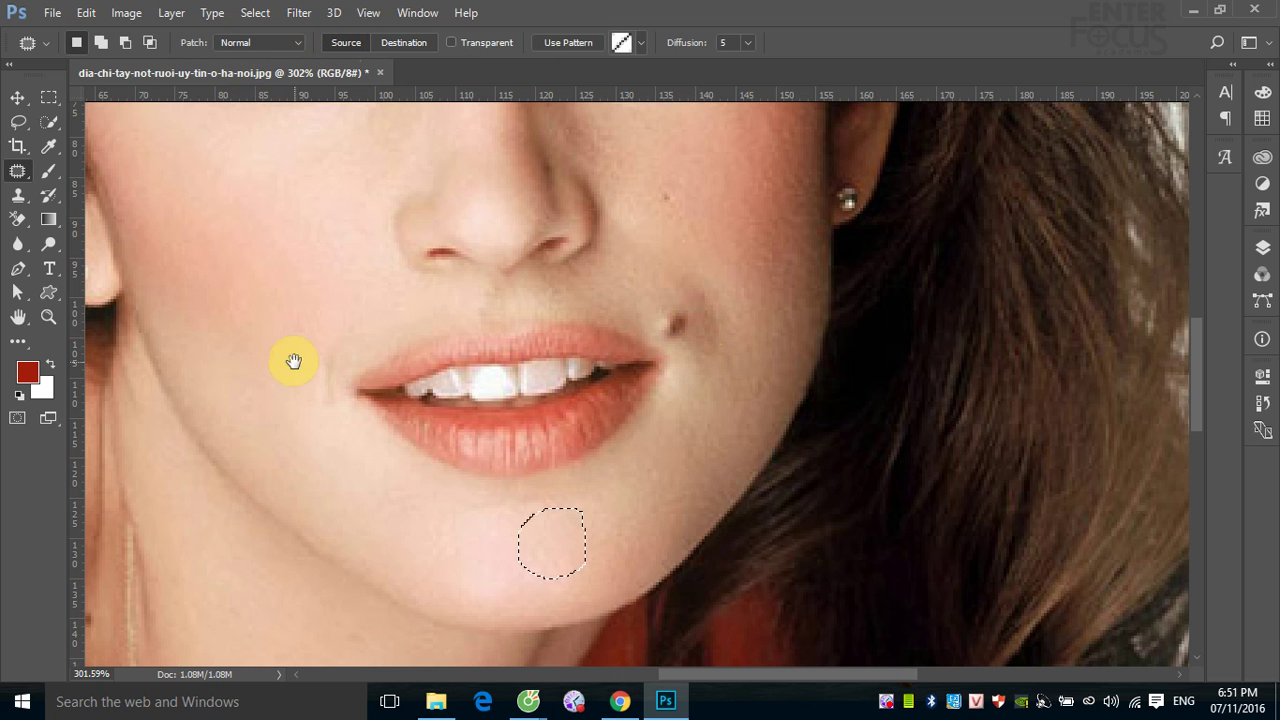
Pan to the shoulder and outline the sleeve blemish, undoing the first patch attempt.
{"action": "left_click_drag", "start_coordinate": [294, 363], "coordinate": [607, 178]}
{"action": "scroll", "coordinate": [590, 280], "scroll_direction": "down", "scroll_amount": 3}
{"action": "scroll", "coordinate": [590, 280], "scroll_direction": "left", "scroll_amount": 2}
{"action": "scroll", "coordinate": [575, 400], "scroll_direction": "up", "scroll_amount": 3}
{"action": "scroll", "coordinate": [443, 257], "scroll_direction": "down", "scroll_amount": 2}
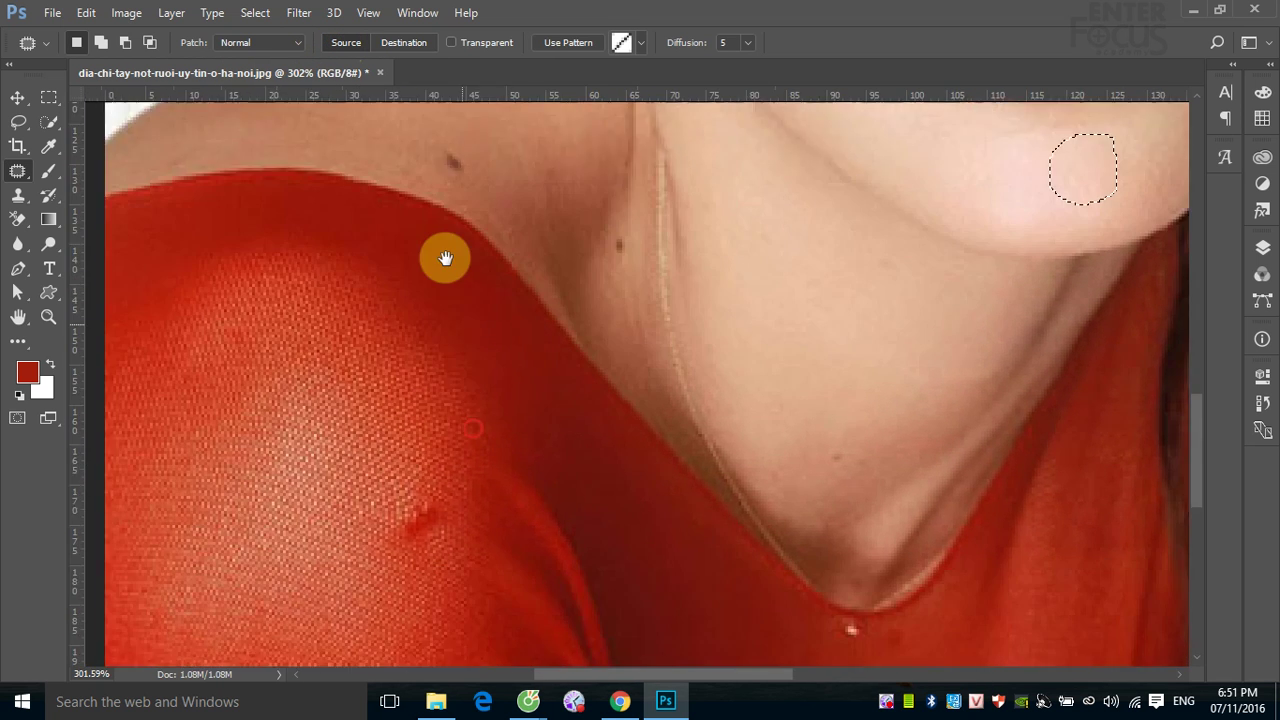
{"action": "scroll", "coordinate": [443, 257], "scroll_direction": "down", "scroll_amount": 1}
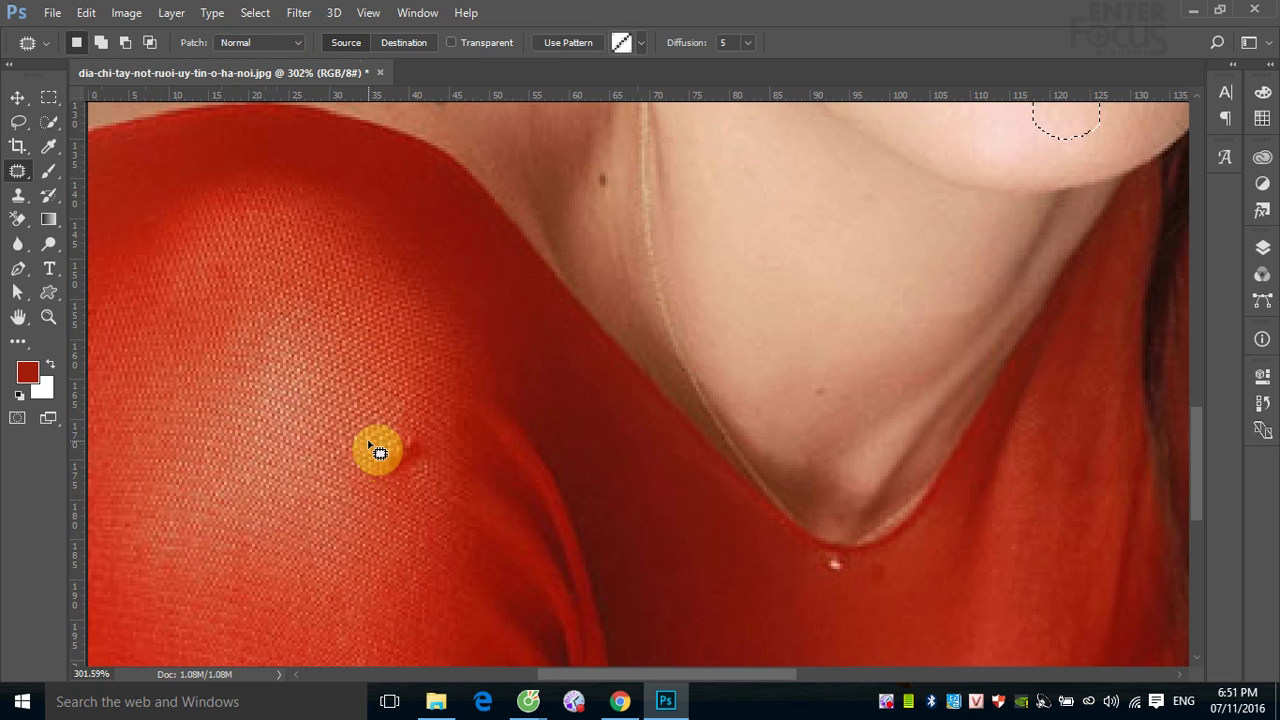
{"action": "mouse_move", "coordinate": [386, 428]}
{"action": "left_mouse_down"}
{"action": "mouse_move", "coordinate": [414, 424]}
{"action": "mouse_move", "coordinate": [428, 442]}
{"action": "mouse_move", "coordinate": [428, 473]}
{"action": "mouse_move", "coordinate": [390, 490]}
{"action": "mouse_move", "coordinate": [371, 471]}
{"action": "mouse_move", "coordinate": [379, 434]}
{"action": "mouse_move", "coordinate": [311, 428]}
{"action": "left_mouse_up"}
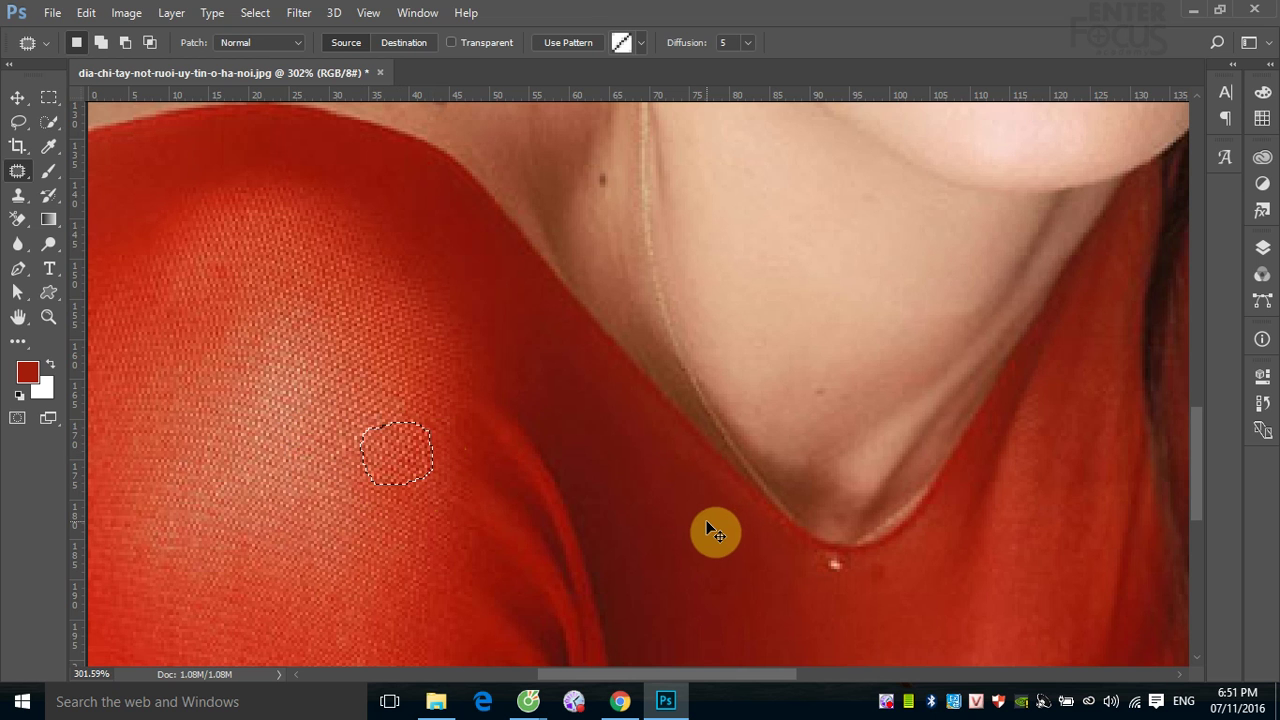
{"action": "key", "text": "ctrl+z"}
In Destination mode, patch clean sleeve fabric over the blemish and deselect.
{"action": "mouse_move", "coordinate": [285, 441]}
{"action": "left_mouse_down"}
{"action": "mouse_move", "coordinate": [345, 373]}
{"action": "mouse_move", "coordinate": [286, 455]}
{"action": "left_mouse_up"}
{"action": "left_click_drag", "start_coordinate": [306, 408], "coordinate": [397, 448]}
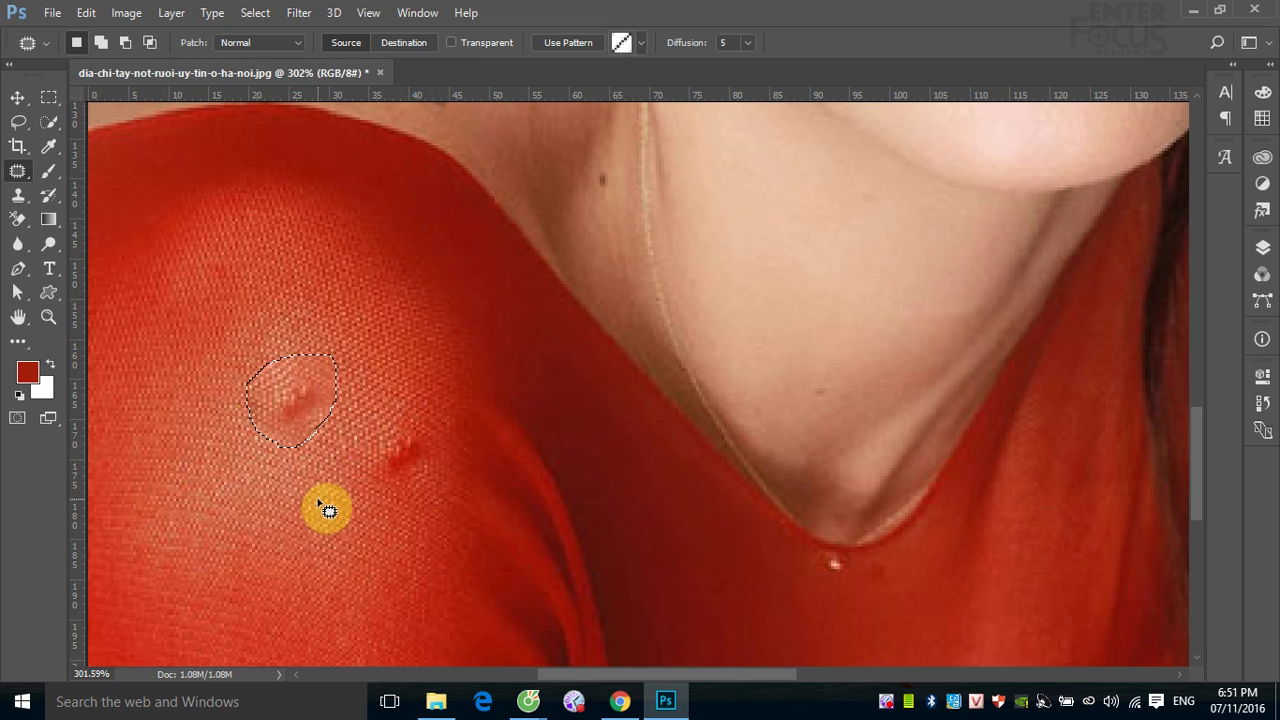
{"action": "left_click", "coordinate": [404, 42]}
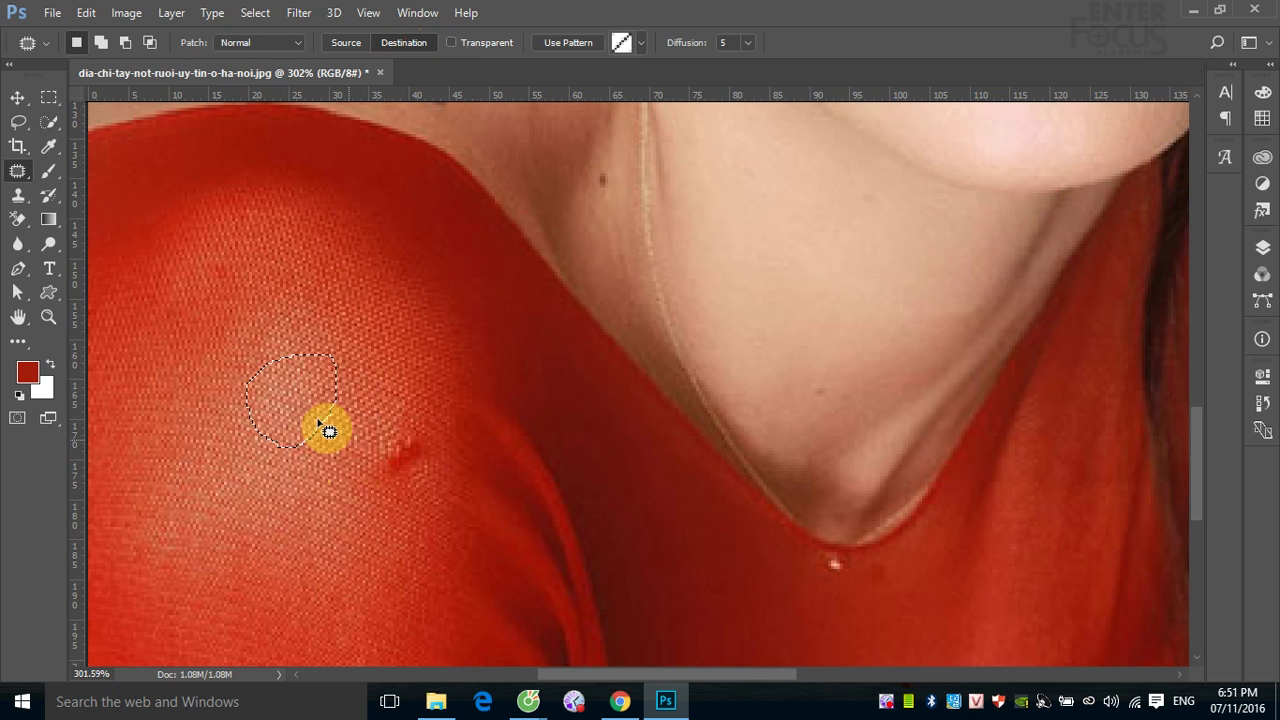
{"action": "left_click_drag", "start_coordinate": [326, 426], "coordinate": [411, 457]}
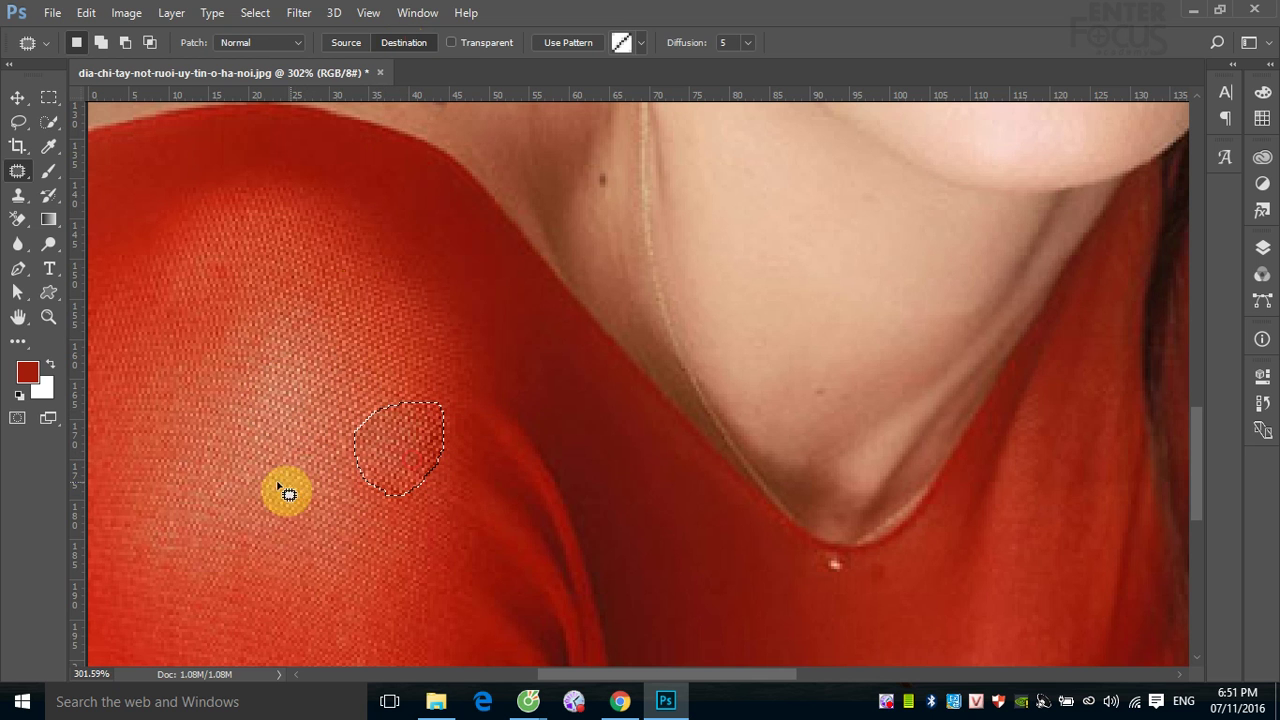
{"action": "key", "text": "ctrl+d"}
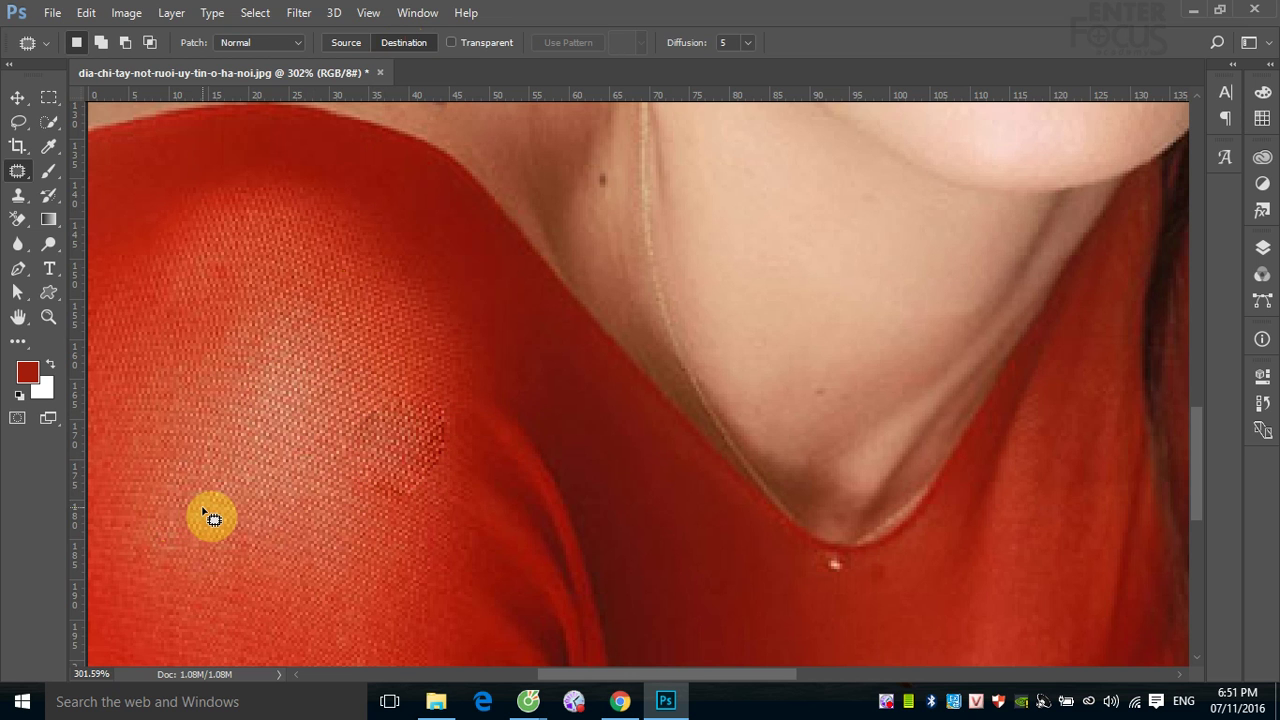
Bring the neck and lips into view and choose the Spot Healing Brush Tool.
{"action": "right_click", "coordinate": [12, 173]}
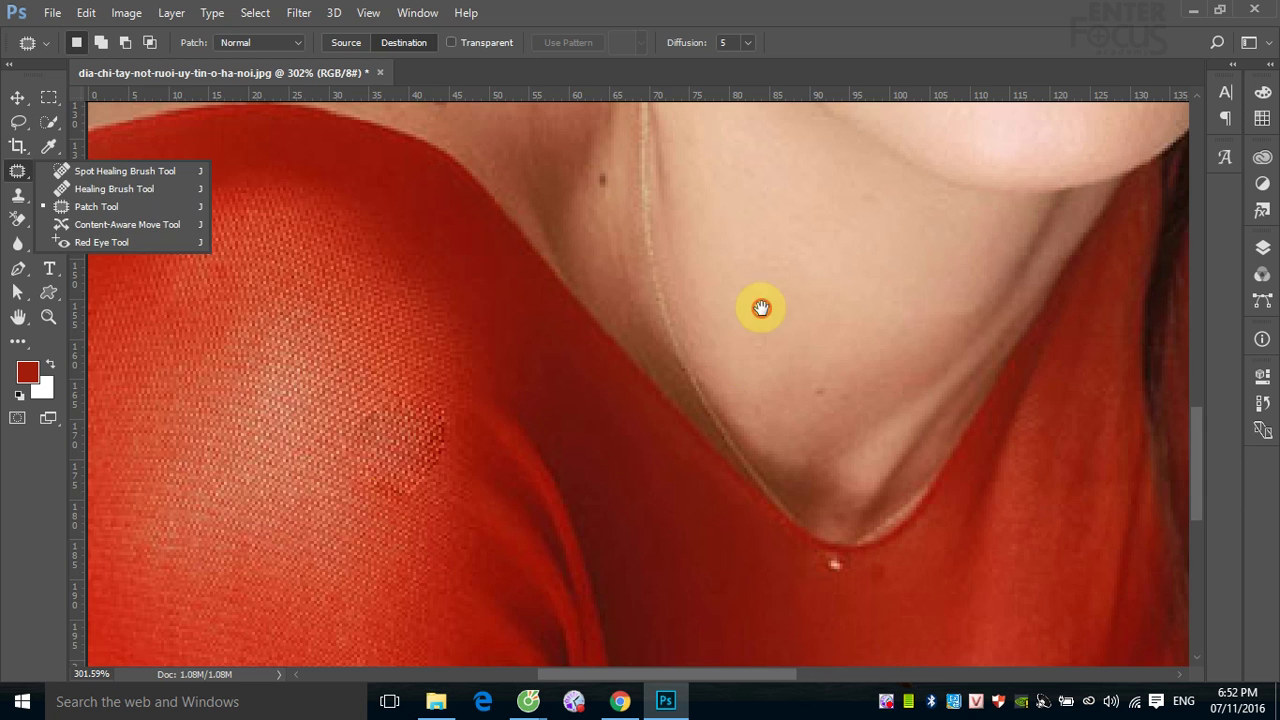
{"action": "left_click_drag", "start_coordinate": [763, 306], "coordinate": [723, 573]}
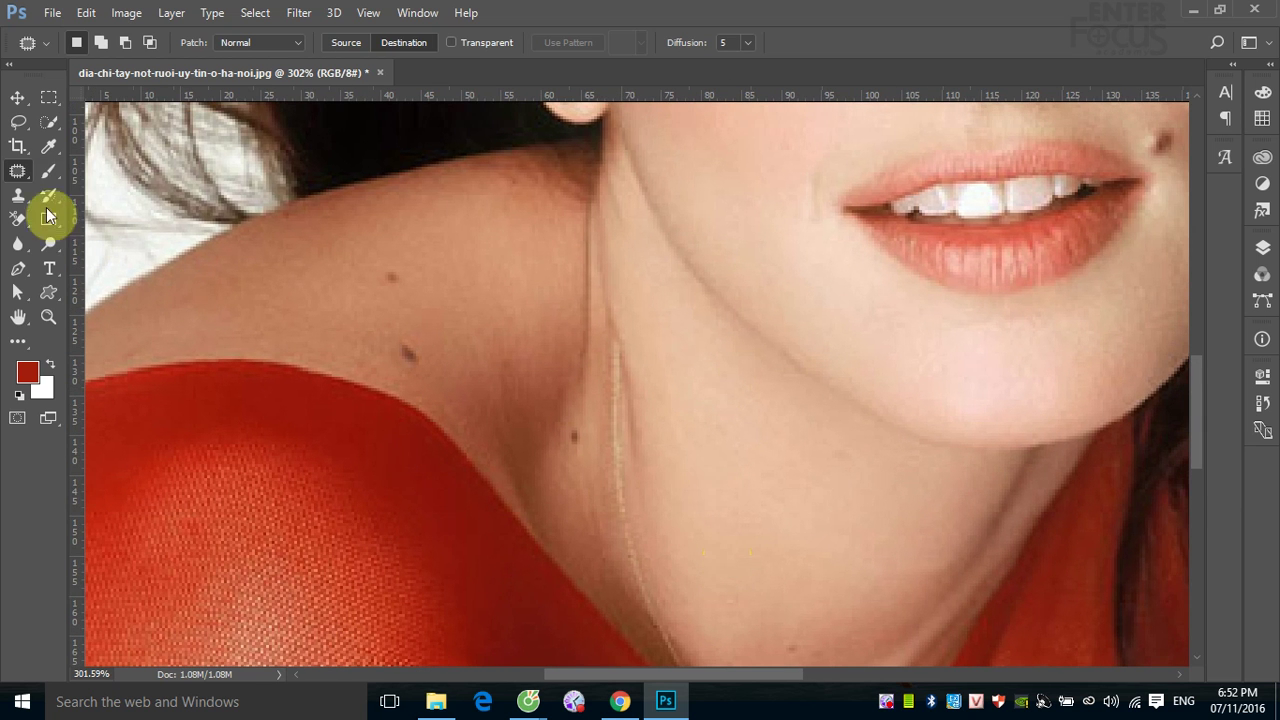
{"action": "right_click", "coordinate": [18, 175]}
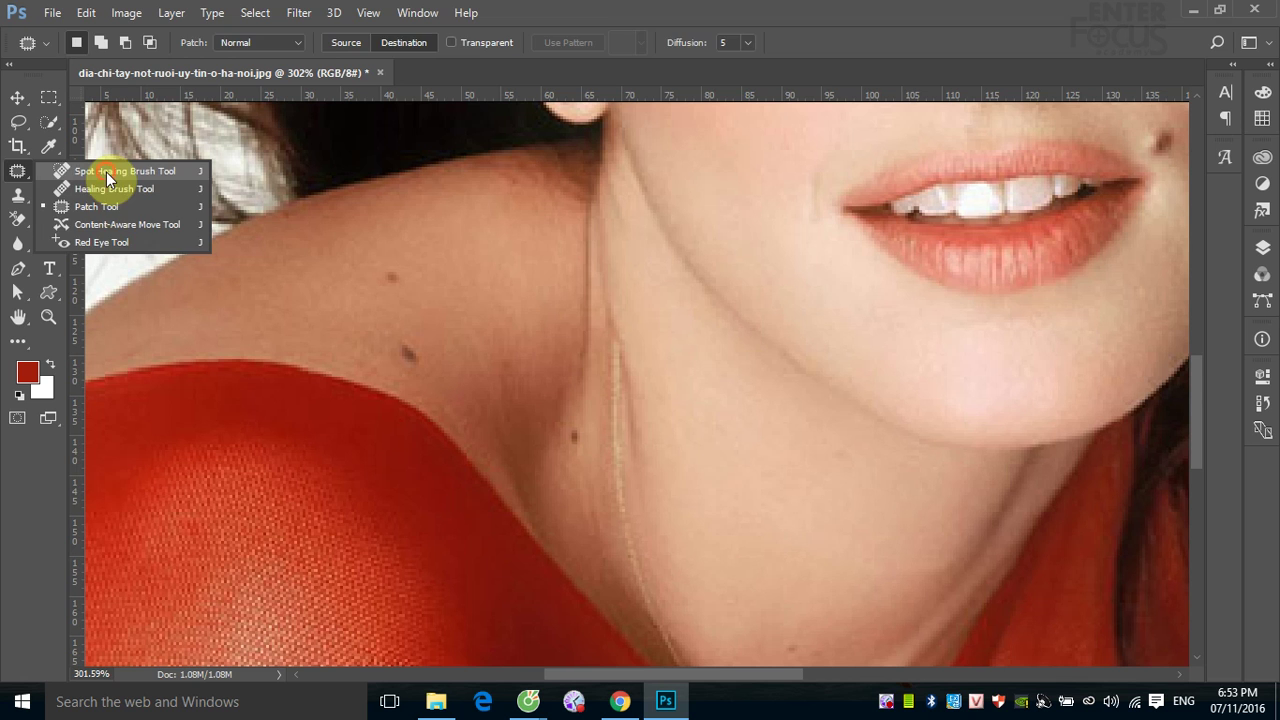
{"action": "left_click", "coordinate": [106, 172]}
Spot-heal the three dark spots on the shoulder and the mole beside the mouth corner.
{"action": "left_click", "coordinate": [414, 270]}
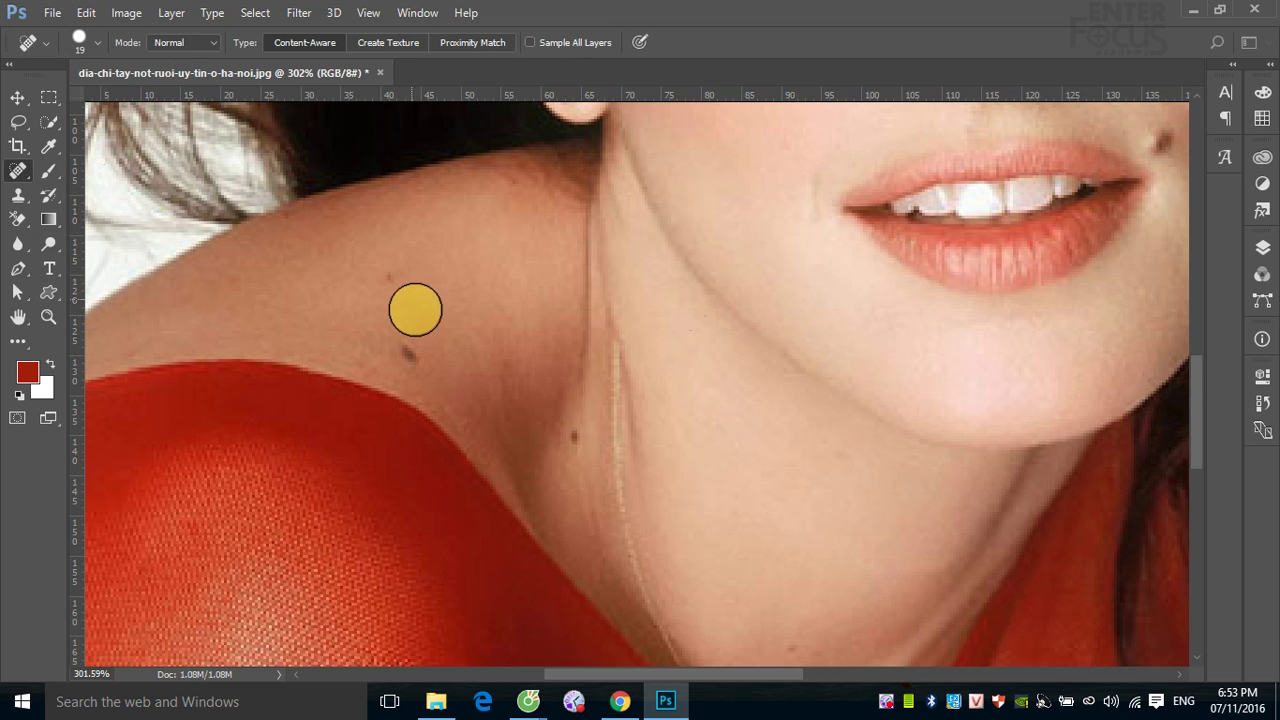
{"action": "left_click", "coordinate": [406, 352]}
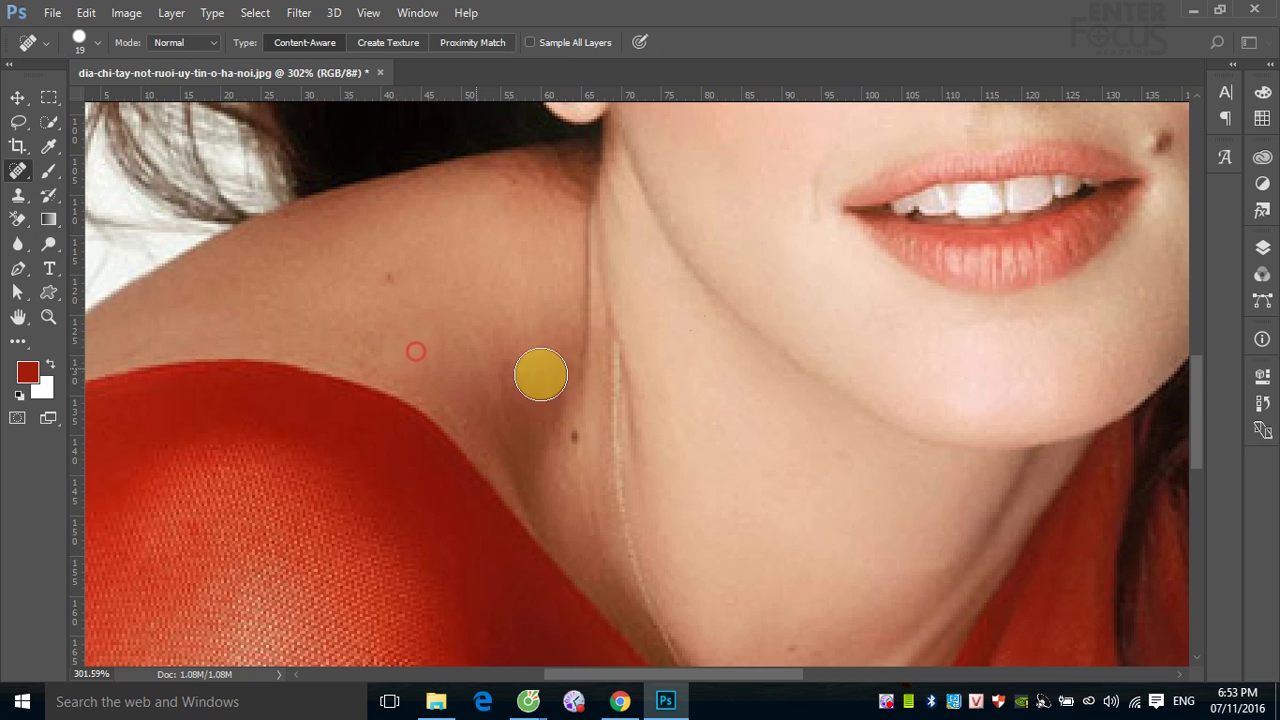
{"action": "left_click", "coordinate": [391, 279]}
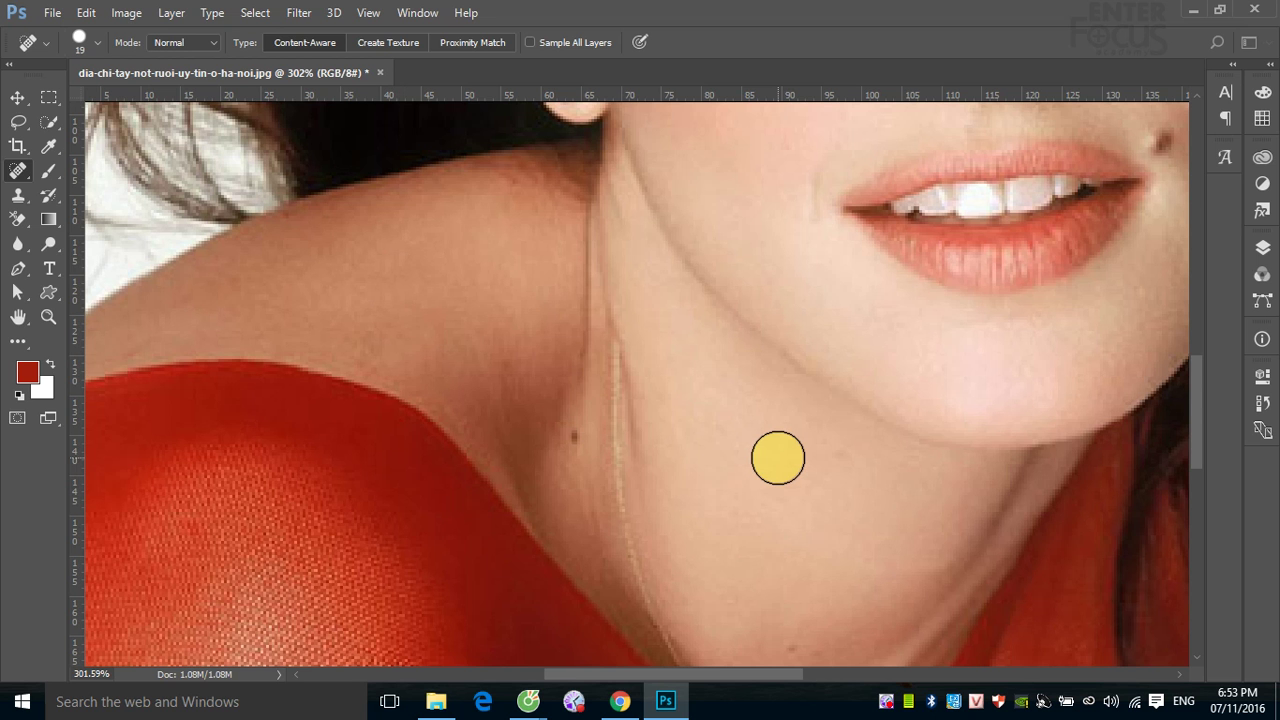
{"action": "left_click_drag", "start_coordinate": [917, 397], "coordinate": [500, 532]}
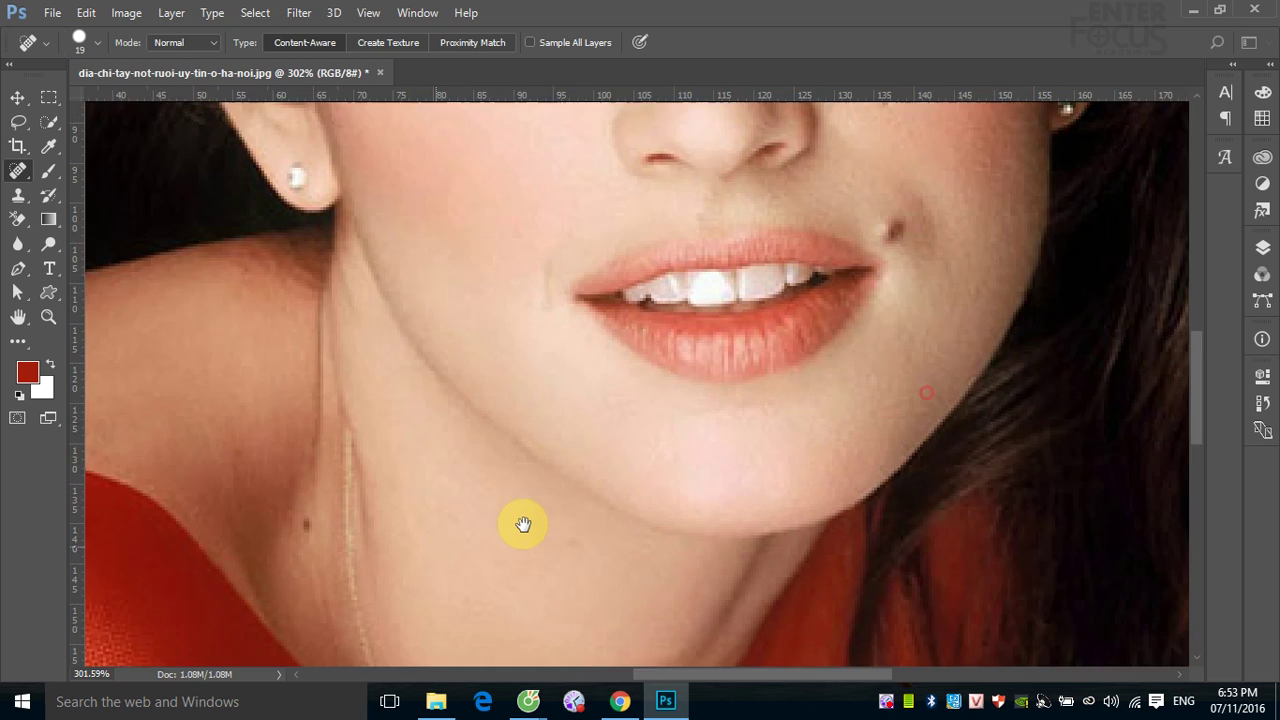
{"action": "left_click", "coordinate": [740, 285]}
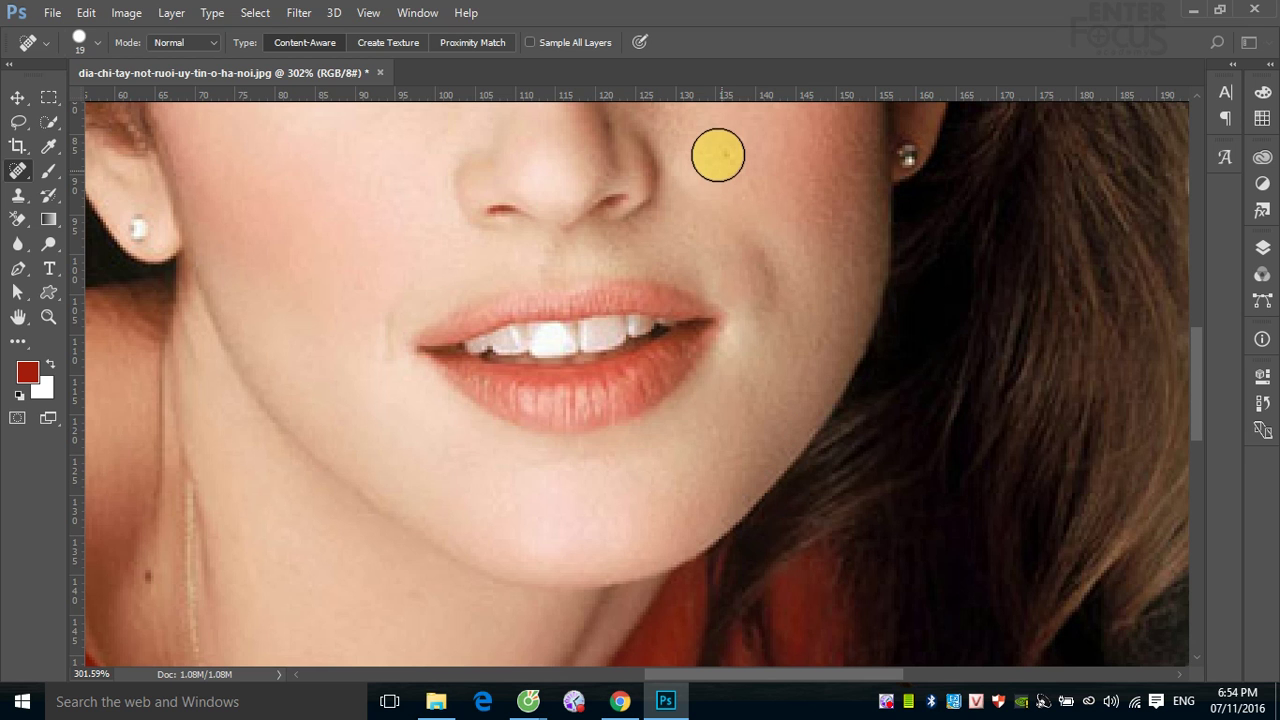
Heal a stroke across the cheek, then switch to the Red Eye Tool (50% pupil, 50% darken).
{"action": "right_click", "coordinate": [16, 176]}
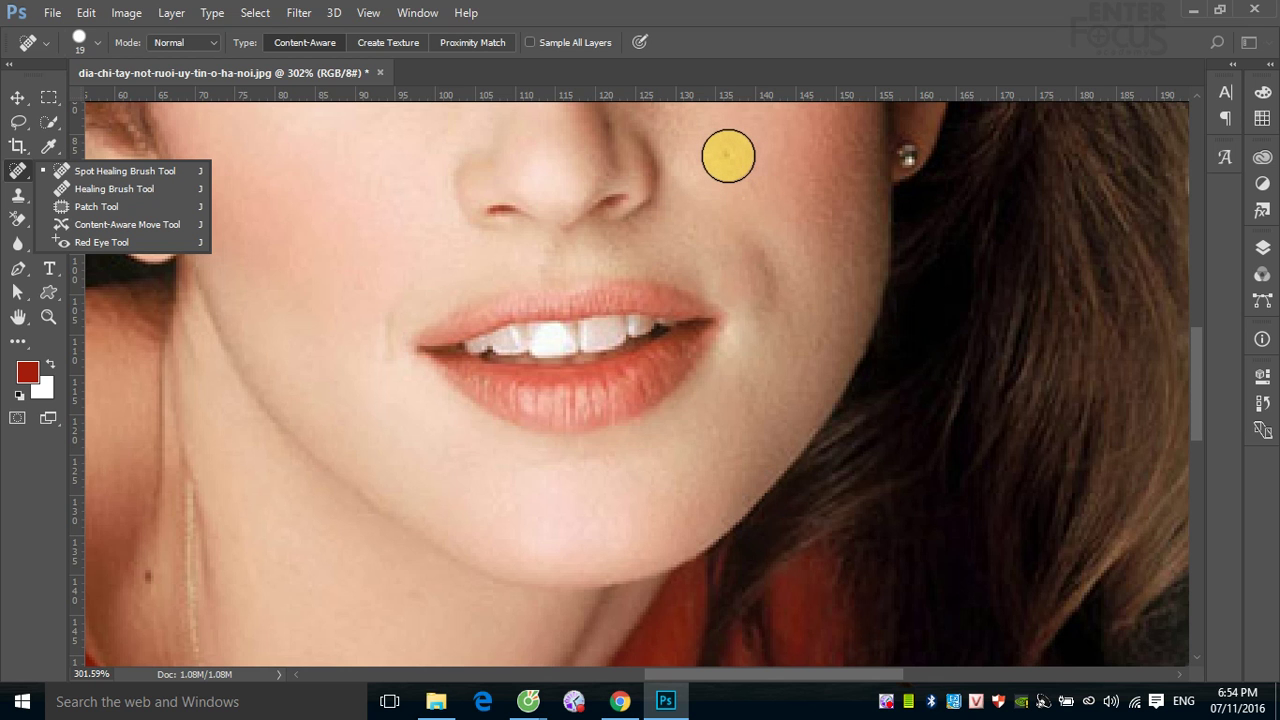
{"action": "left_click", "coordinate": [728, 156]}
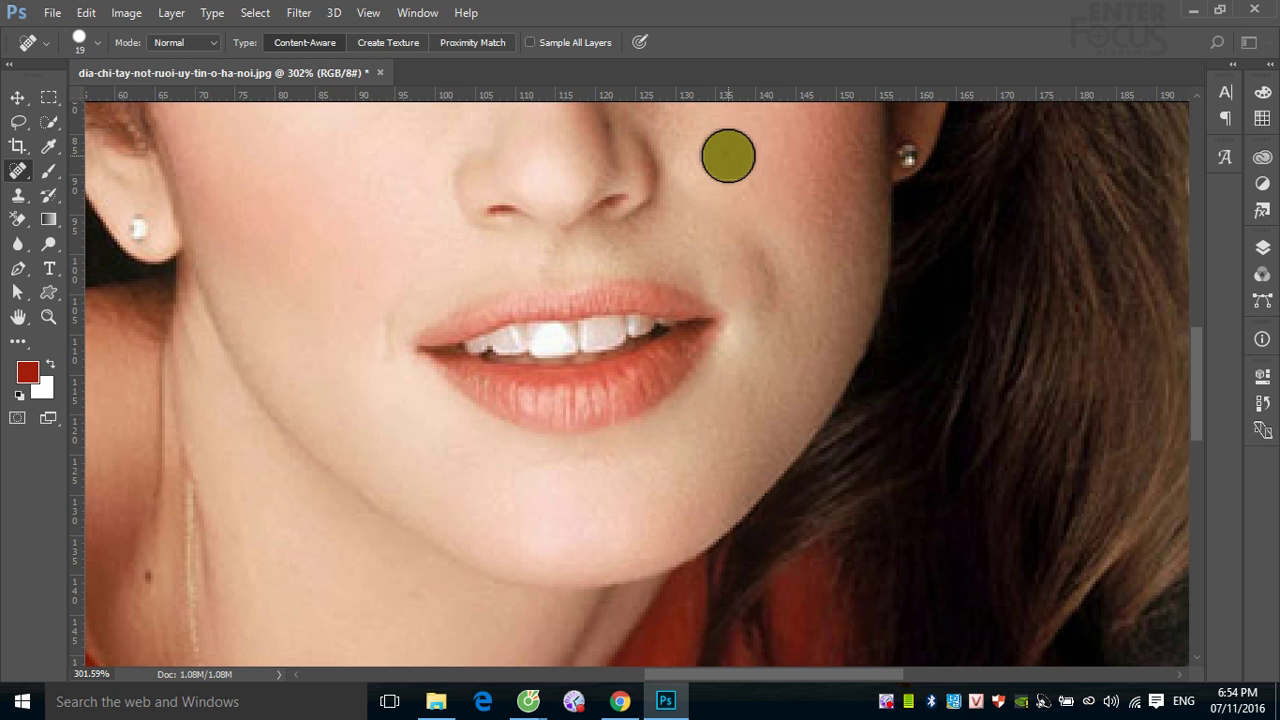
{"action": "left_click_drag", "start_coordinate": [728, 156], "coordinate": [788, 197]}
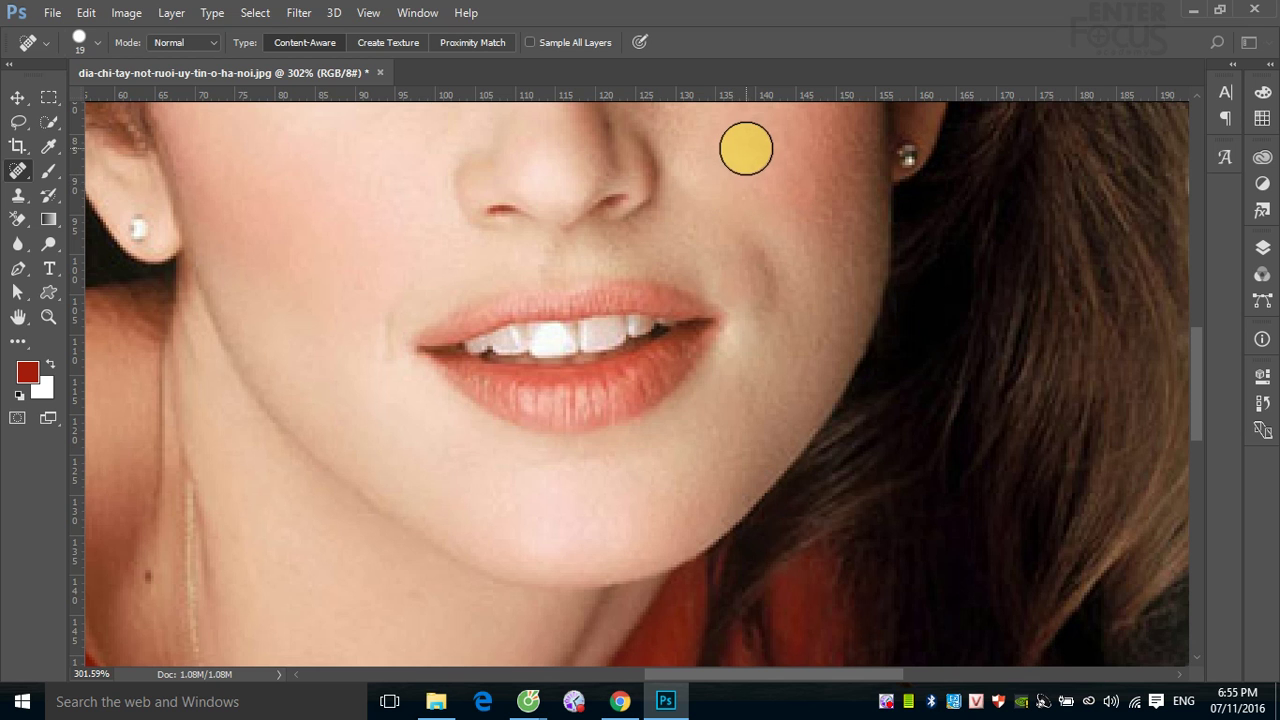
{"action": "left_click", "coordinate": [18, 170]}
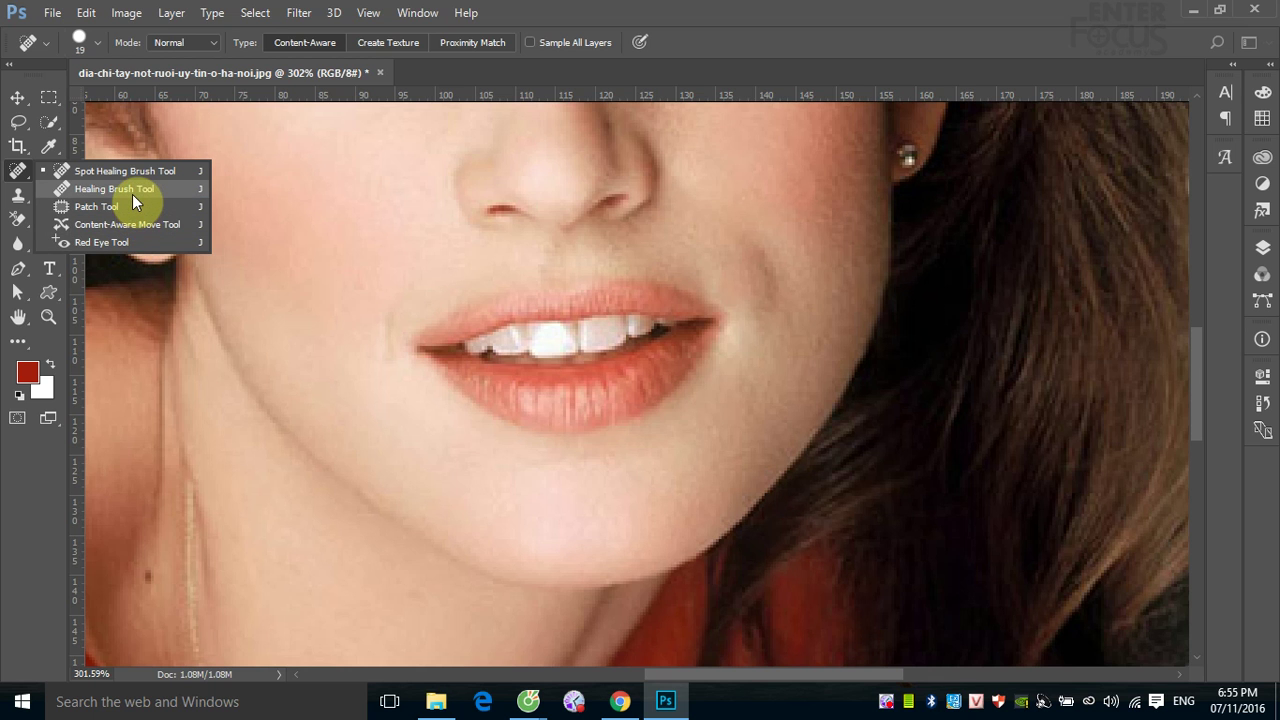
{"action": "left_click", "coordinate": [115, 244]}
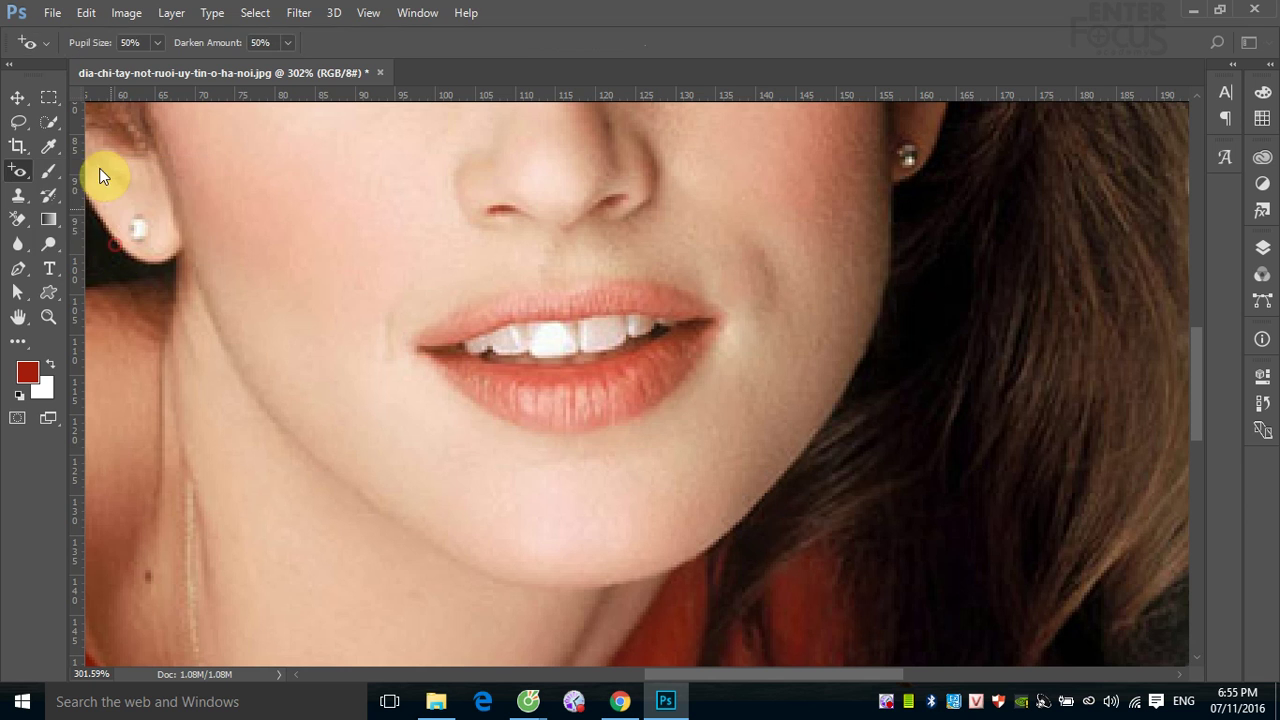
{"action": "left_click", "coordinate": [52, 12]}
{"action": "left_click", "coordinate": [62, 52]}
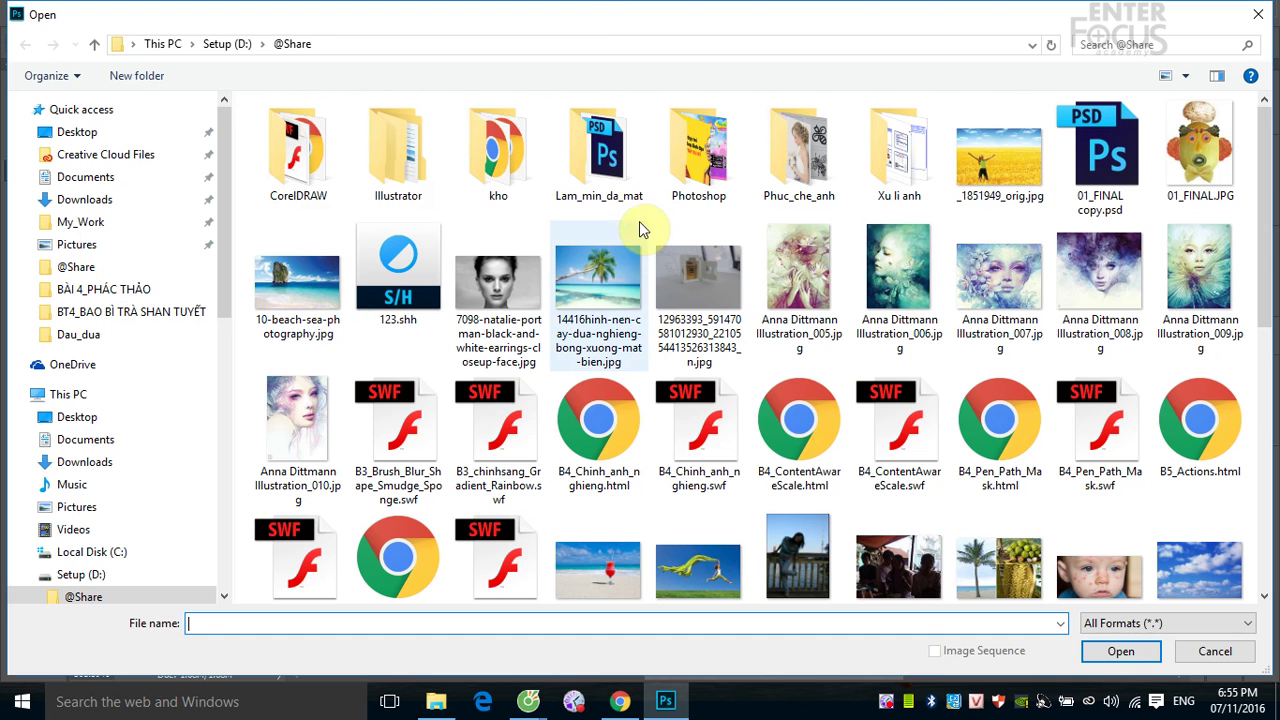
{"action": "scroll", "coordinate": [912, 480], "scroll_direction": "down", "scroll_amount": 5}
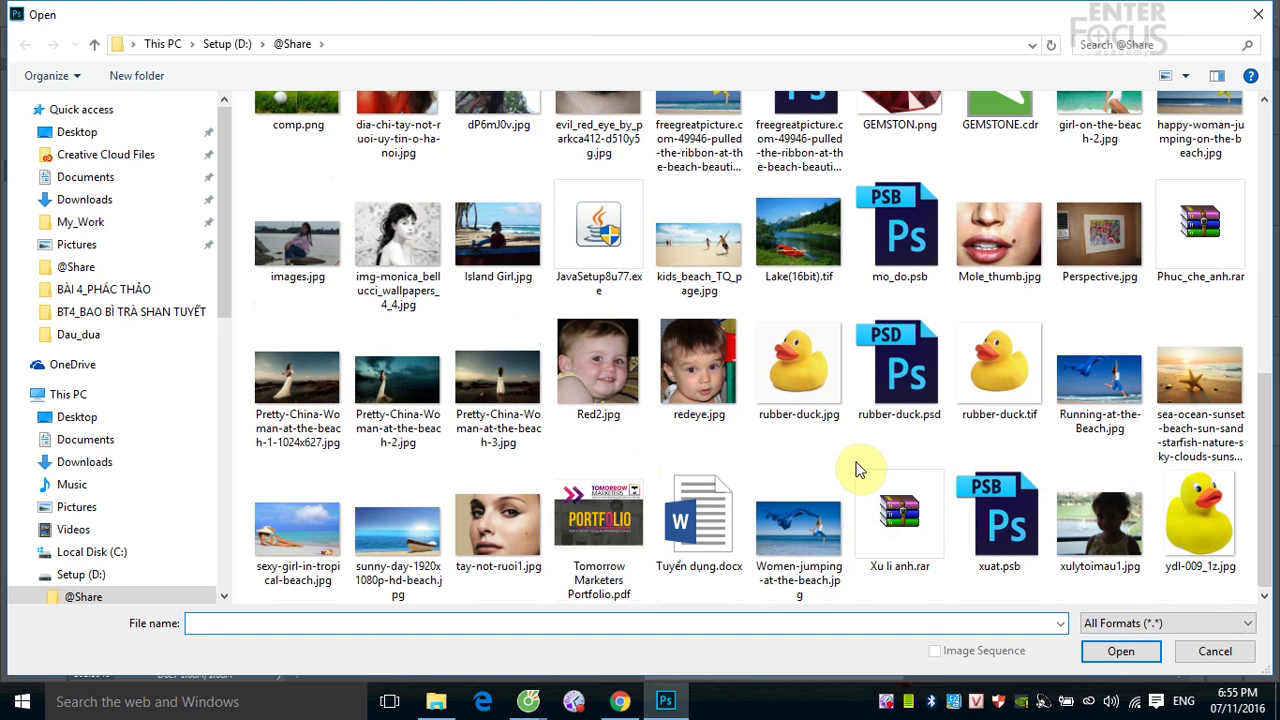
{"action": "left_click", "coordinate": [598, 395]}
{"action": "left_click", "coordinate": [1117, 653]}
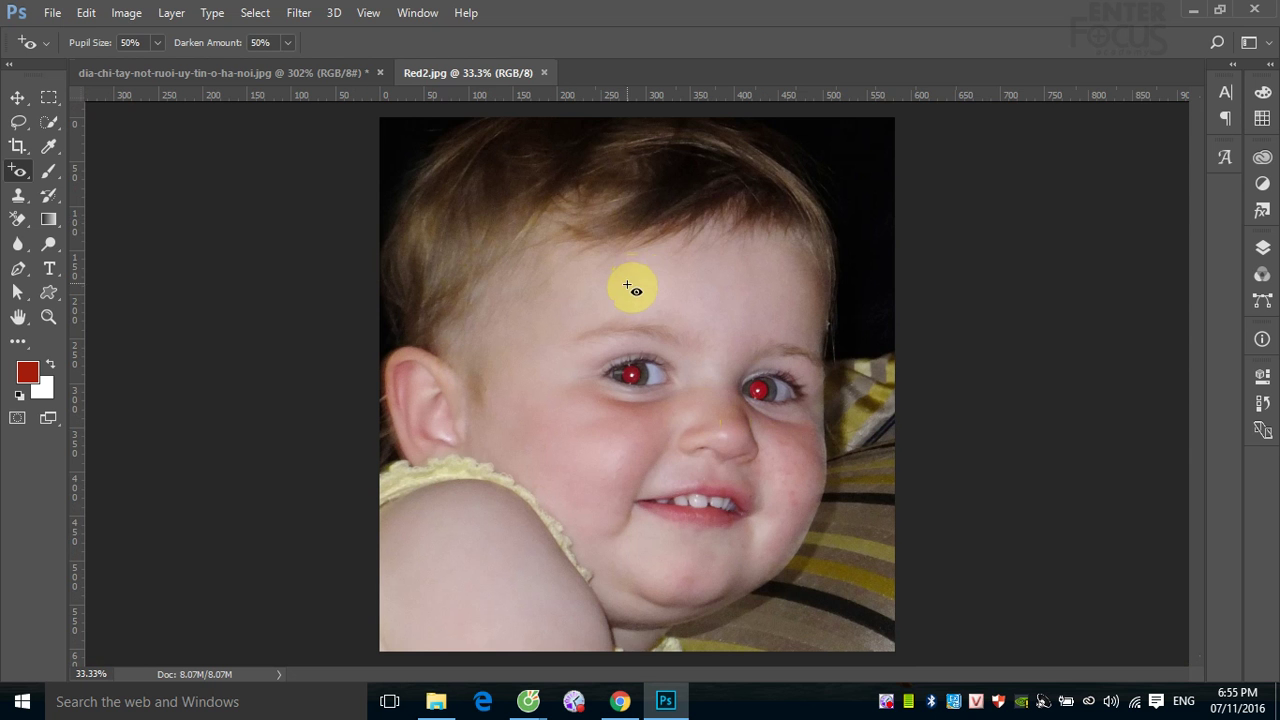
Zoom in on the child's eyes and drag the Red Eye Tool over both red pupils.
{"action": "left_click_drag", "start_coordinate": [571, 334], "coordinate": [908, 466]}
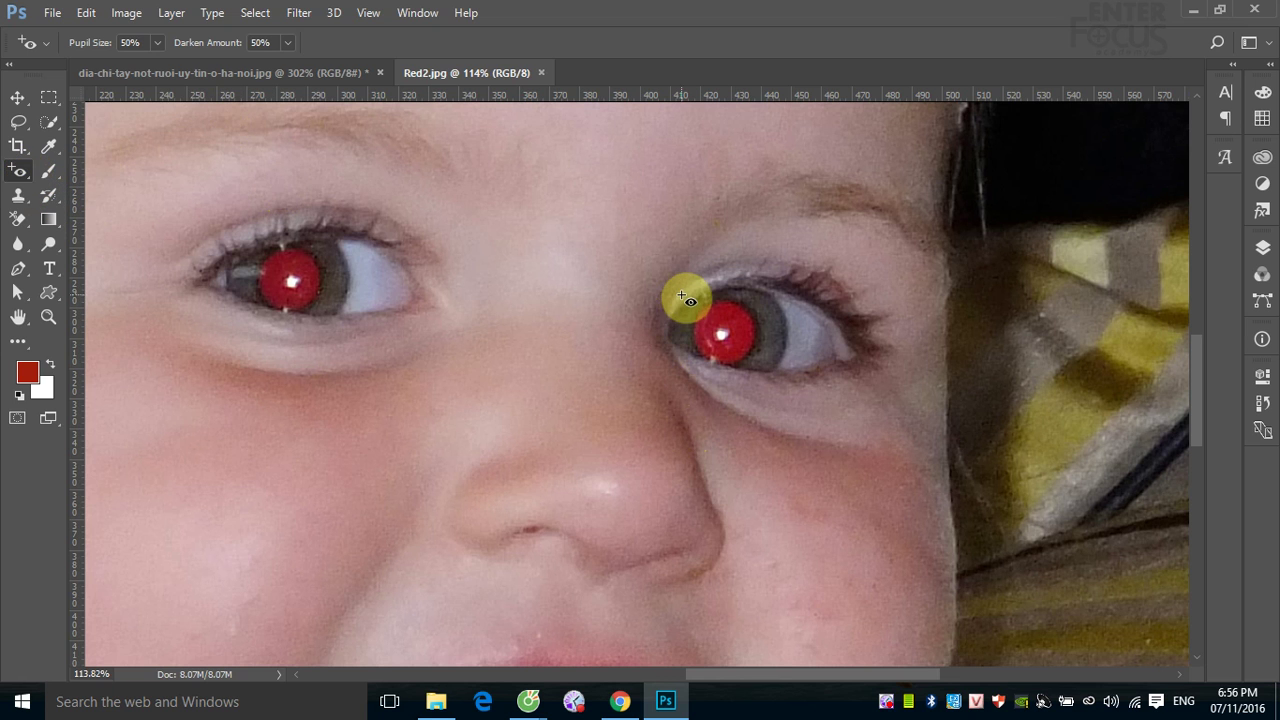
{"action": "left_click_drag", "start_coordinate": [680, 292], "coordinate": [760, 376]}
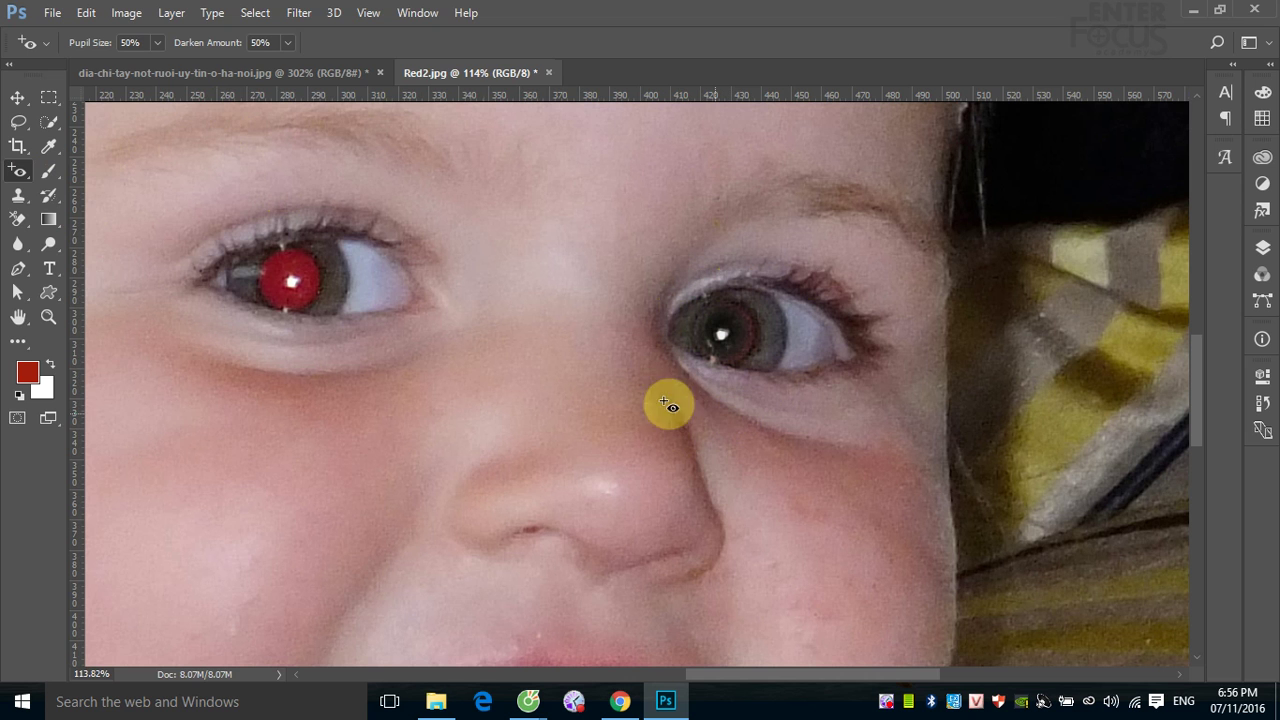
{"action": "mouse_move", "coordinate": [240, 236]}
{"action": "left_mouse_down"}
{"action": "mouse_move", "coordinate": [340, 317]}
{"action": "mouse_move", "coordinate": [344, 335]}
{"action": "left_mouse_up"}
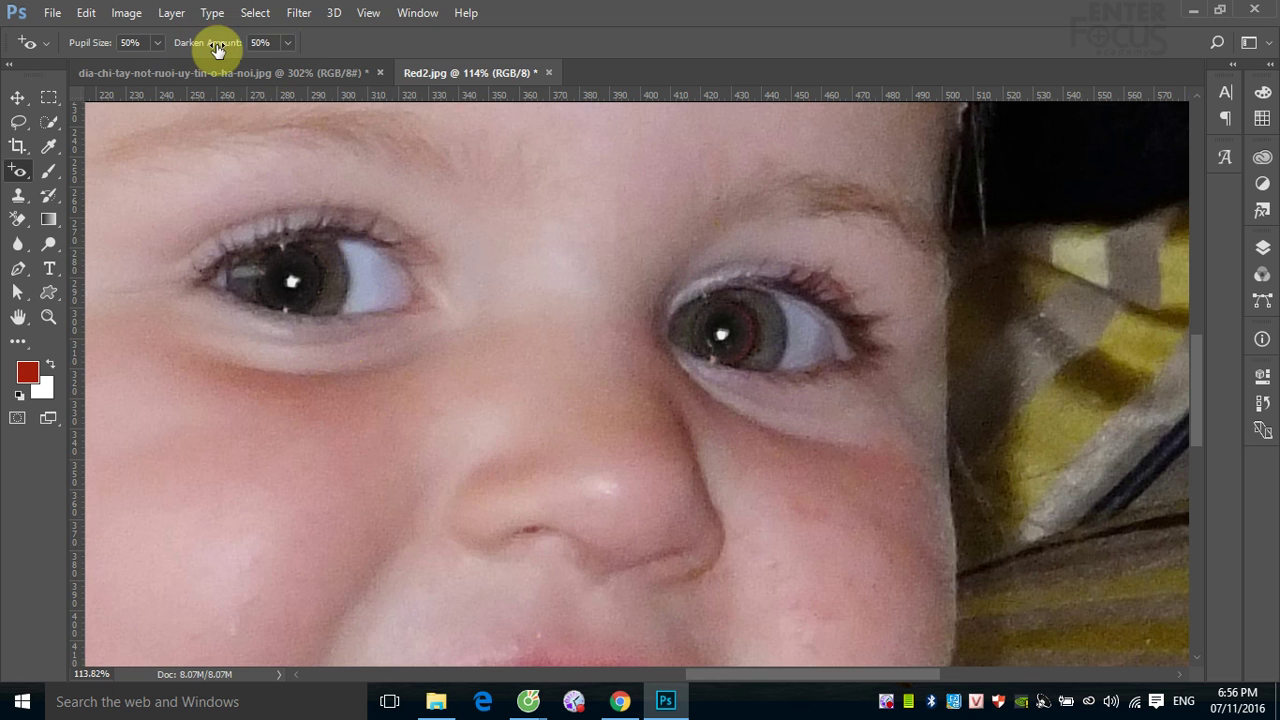
Lower the Red Eye darken amount to 9% and undo both pupil fixes.
{"action": "left_click", "coordinate": [262, 42]}
{"action": "left_click", "coordinate": [287, 42]}
{"action": "left_click_drag", "start_coordinate": [287, 68], "coordinate": [258, 70]}
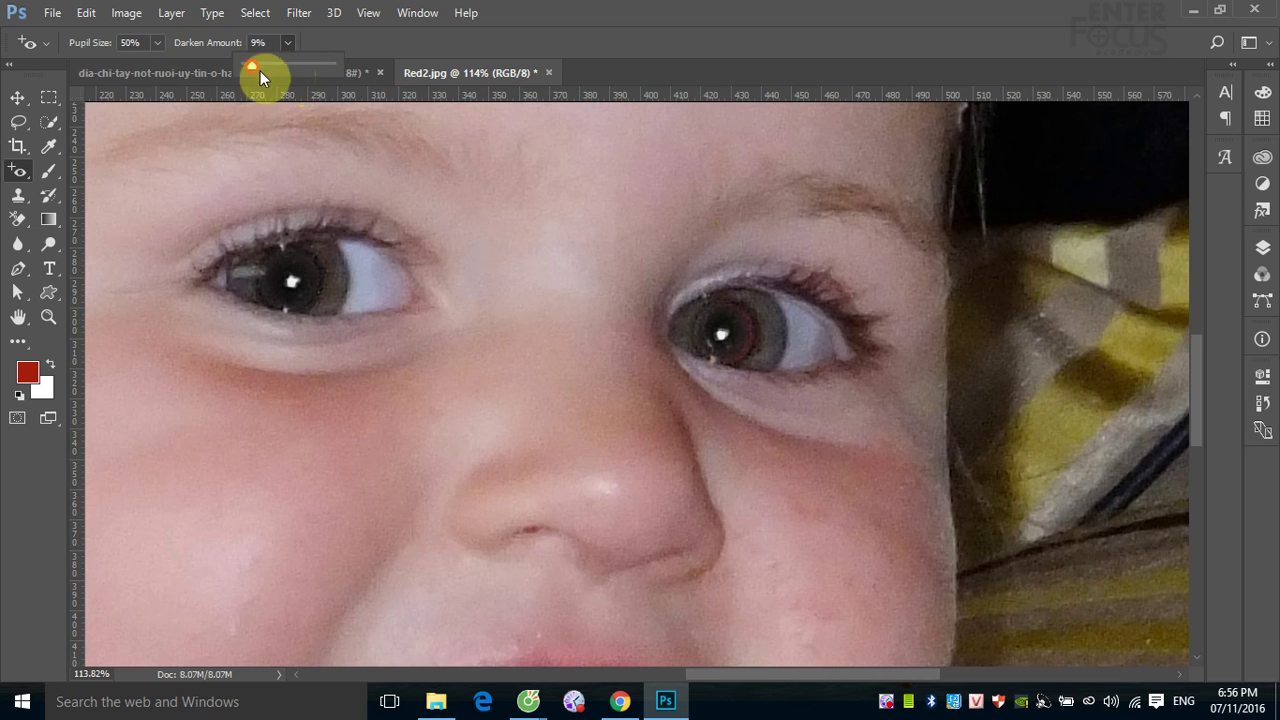
{"action": "left_click", "coordinate": [420, 178]}
{"action": "key", "text": "ctrl+alt+z"}
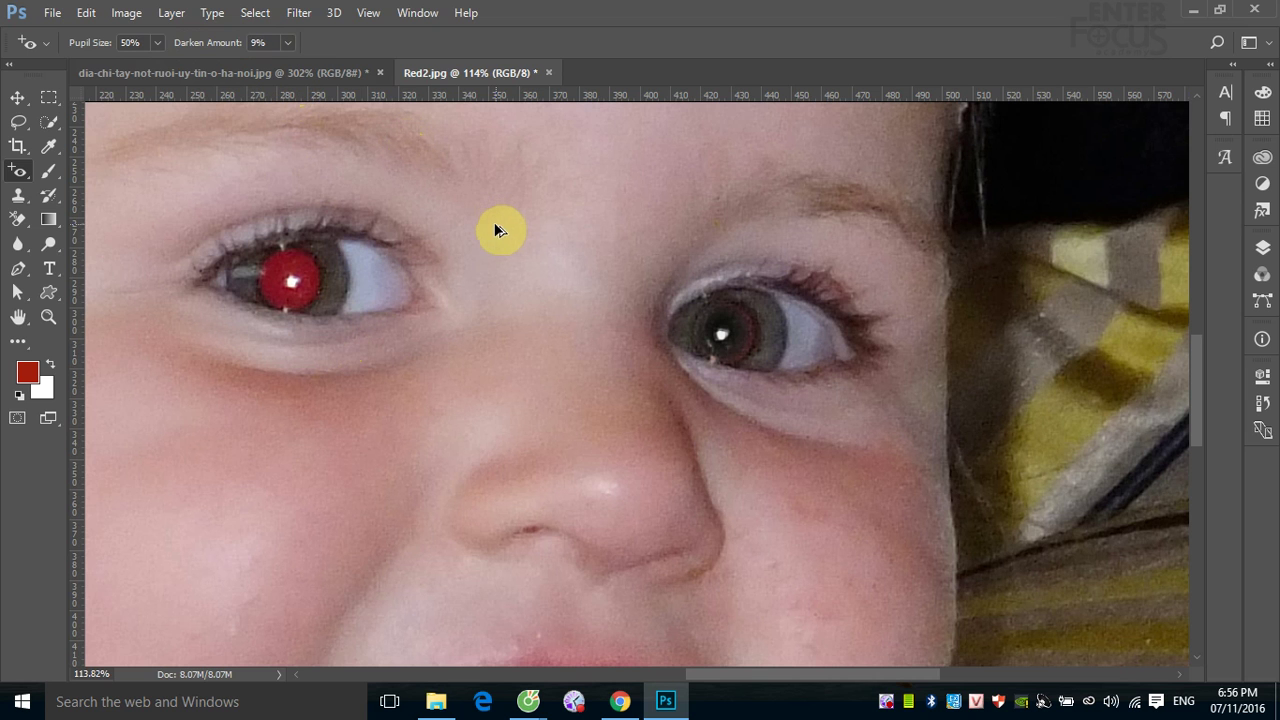
{"action": "key", "text": "ctrl+alt+z"}
Redo the red-eye fixes on both pupils at 9% darken amount.
{"action": "left_click_drag", "start_coordinate": [690, 287], "coordinate": [757, 370]}
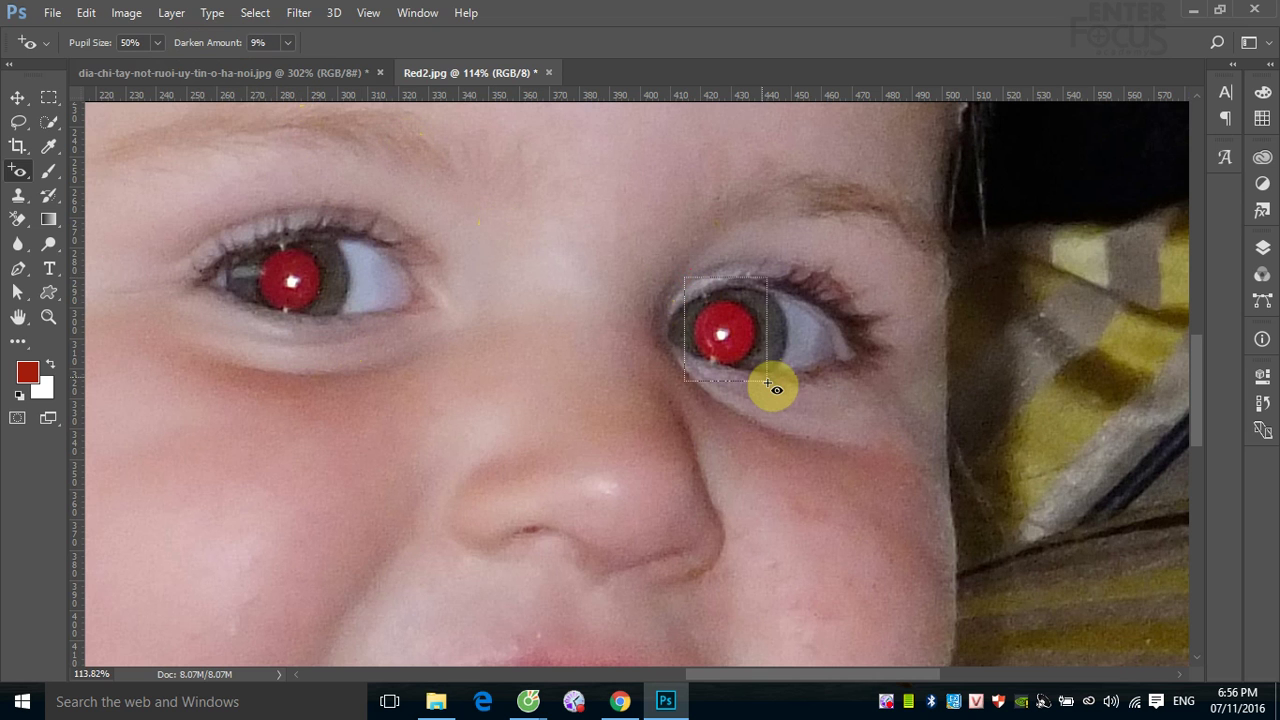
{"action": "key", "text": "ctrl+z"}
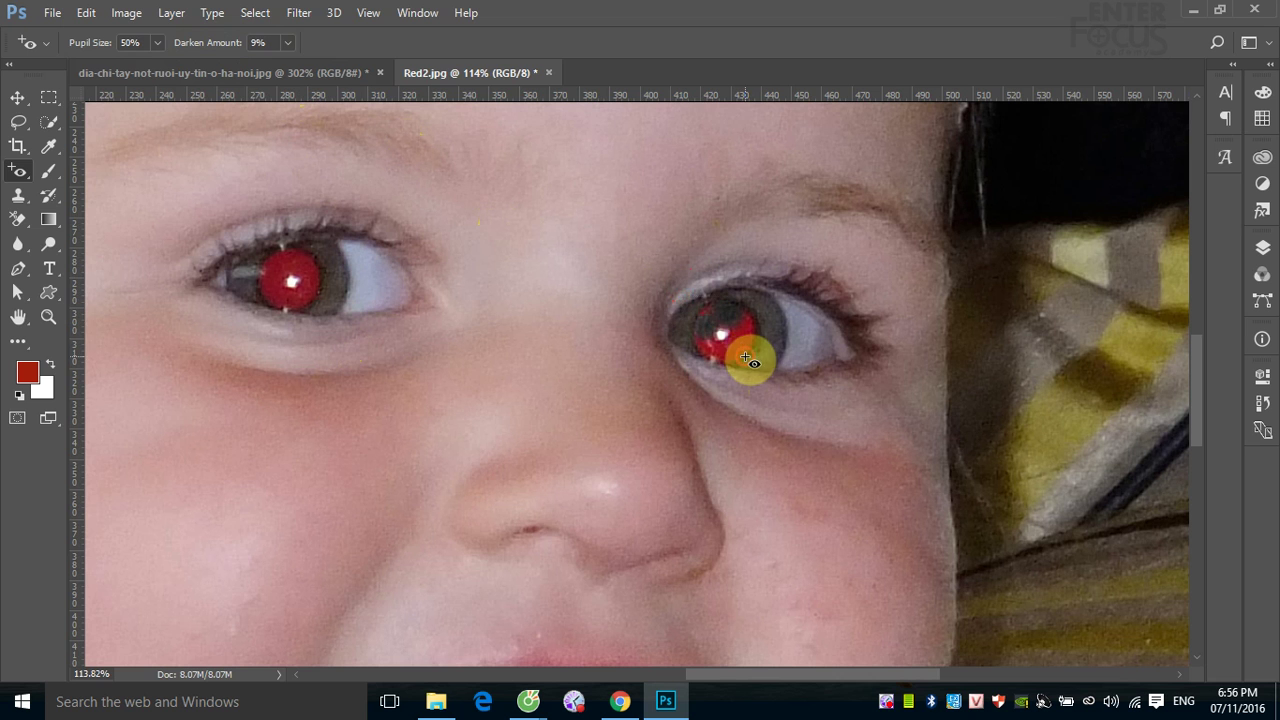
{"action": "left_click_drag", "start_coordinate": [670, 282], "coordinate": [817, 403]}
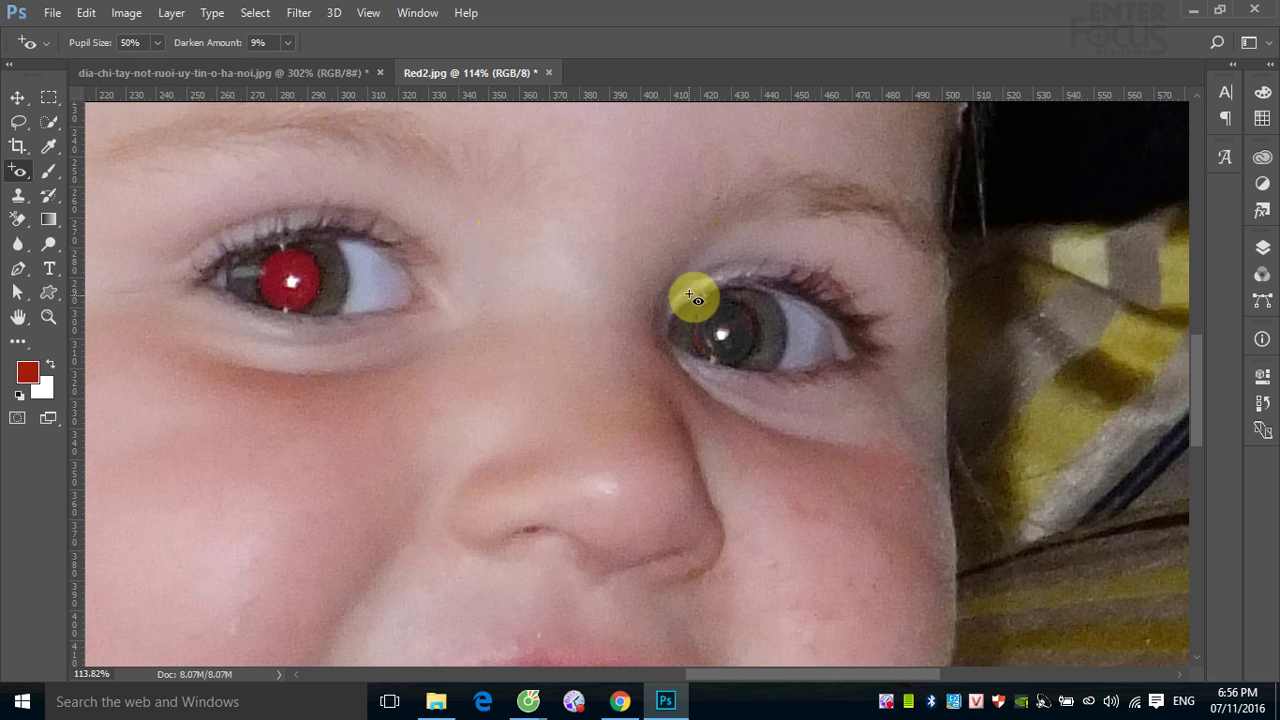
{"action": "left_click_drag", "start_coordinate": [688, 284], "coordinate": [816, 375]}
{"action": "left_click_drag", "start_coordinate": [242, 235], "coordinate": [337, 323]}
{"action": "mouse_move", "coordinate": [280, 252]}
{"action": "left_mouse_down"}
{"action": "mouse_move", "coordinate": [360, 325]}
{"action": "mouse_move", "coordinate": [357, 312]}
{"action": "left_mouse_up"}
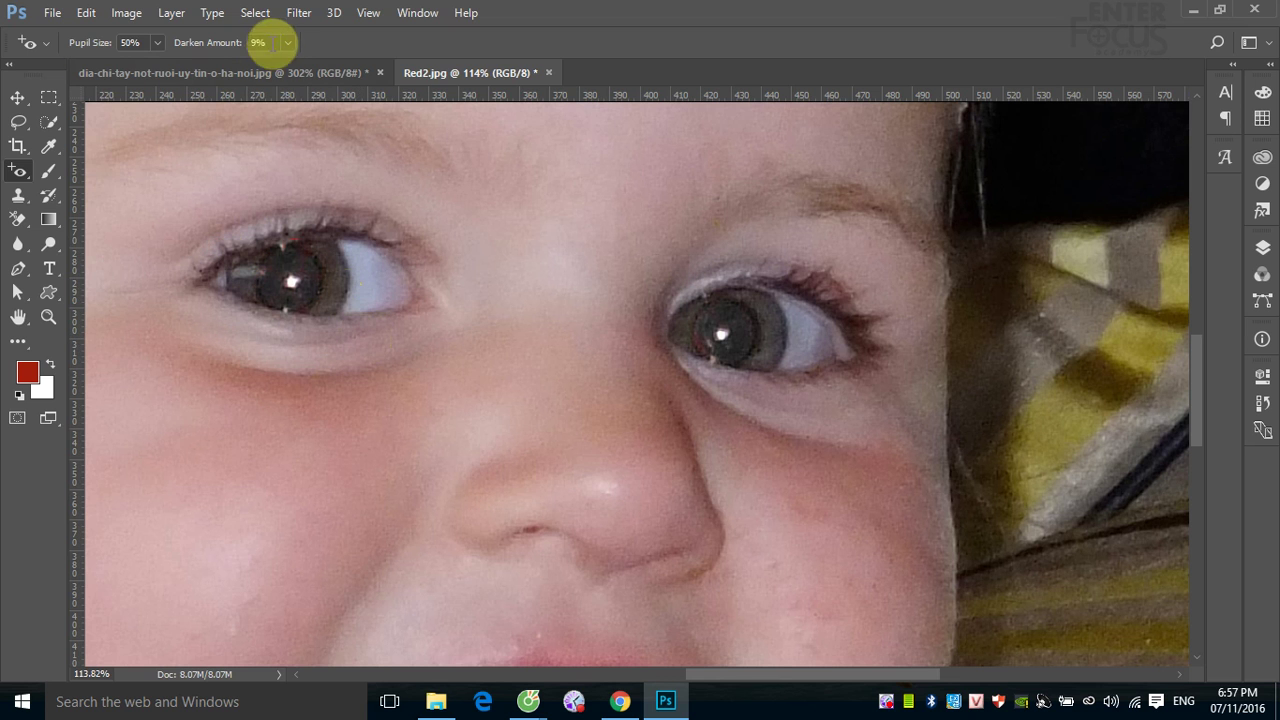
Raise the darken amount to 47% and undo the left-hand pupil's fix.
{"action": "left_click", "coordinate": [288, 44]}
{"action": "left_click_drag", "start_coordinate": [290, 69], "coordinate": [320, 69]}
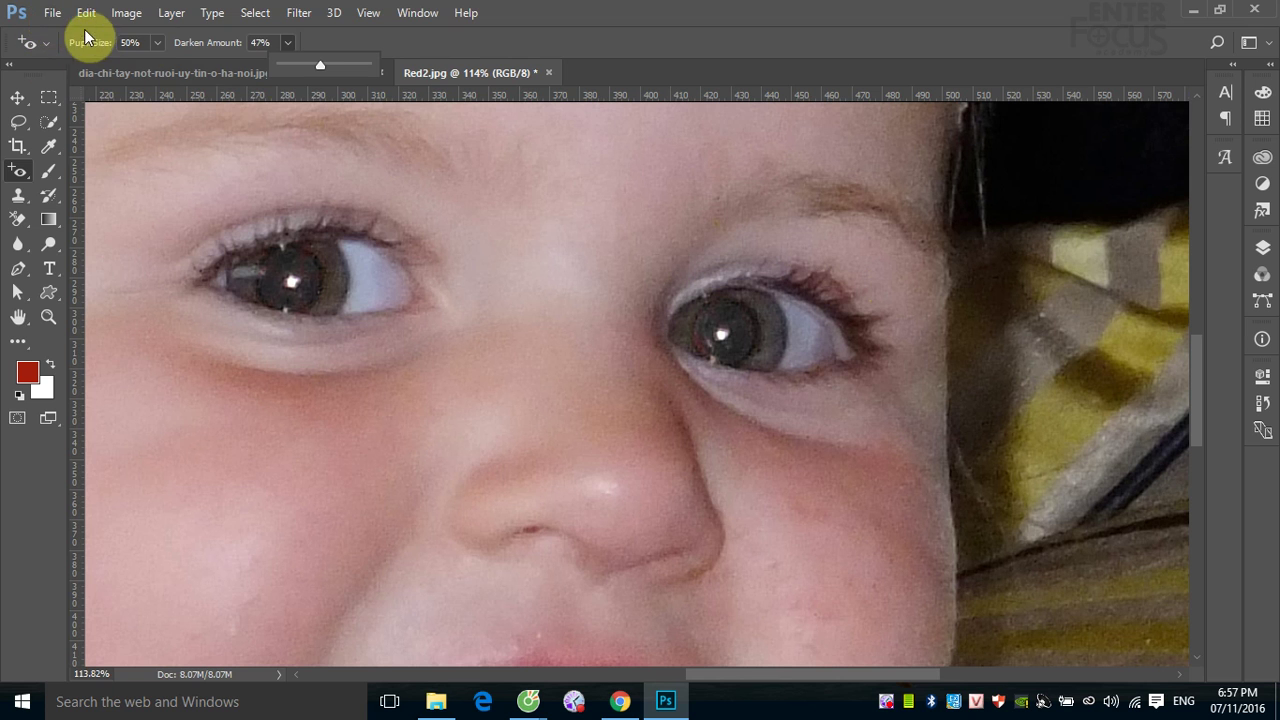
{"action": "key", "text": "ctrl+z"}
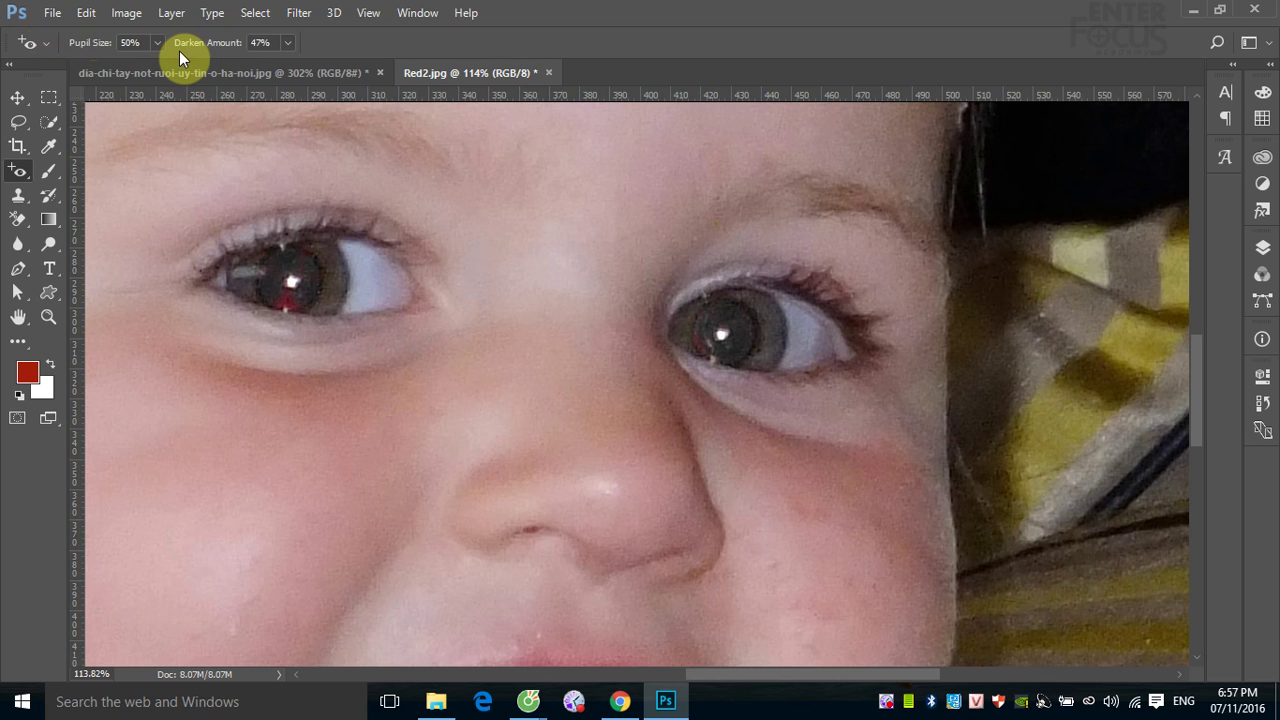
{"action": "key", "text": "ctrl+z"}
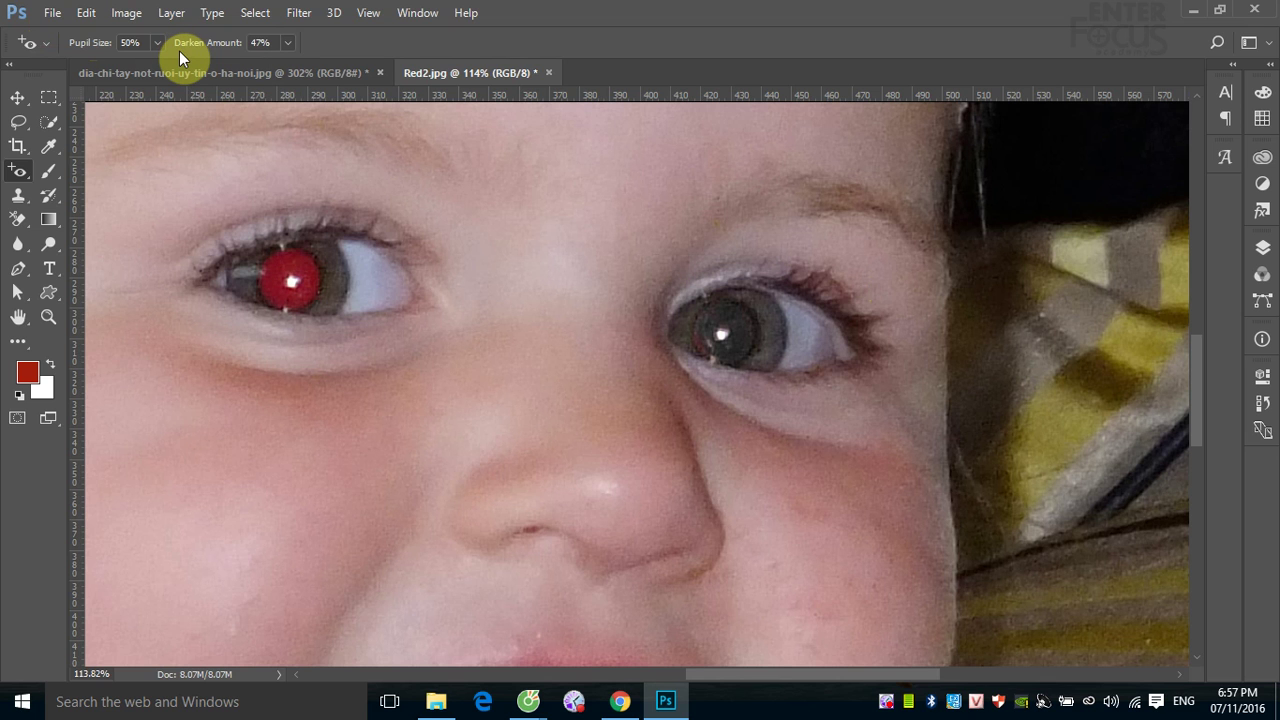
Undo the right-hand pupil's red-eye fix and bring up the painting brush tools.
{"action": "key", "text": "ctrl+alt+z"}
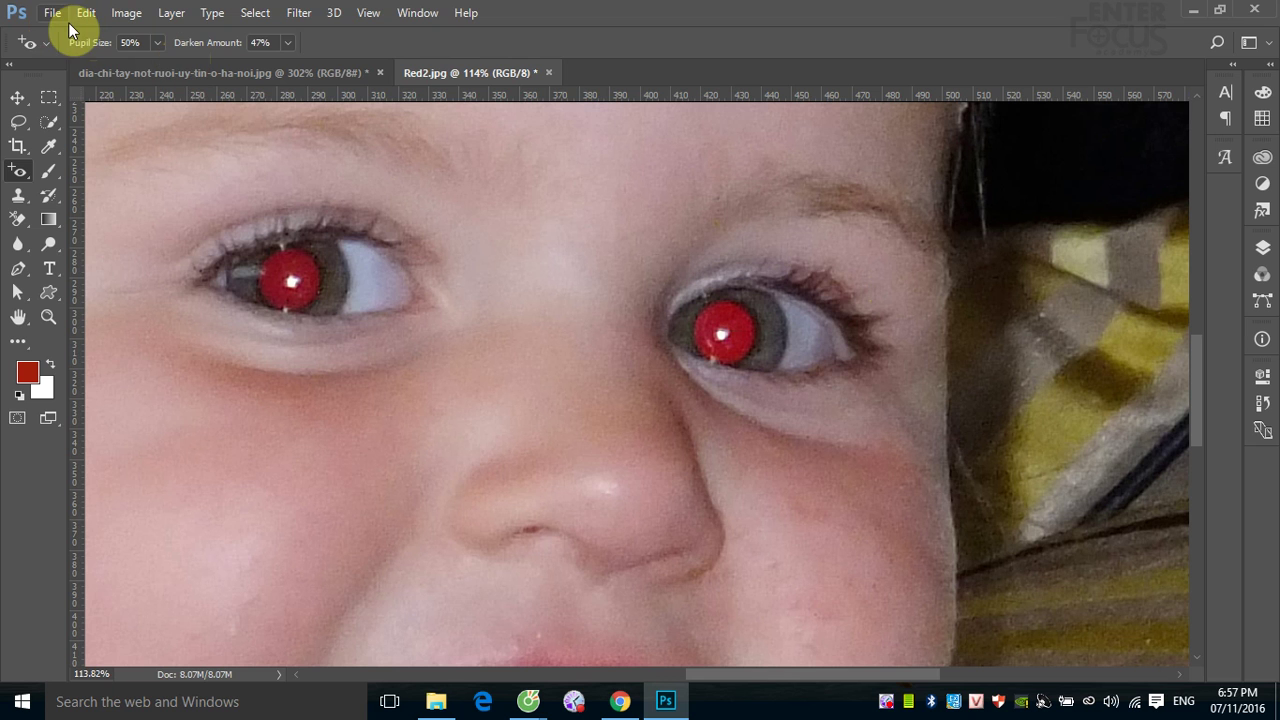
{"action": "left_click", "coordinate": [49, 173]}
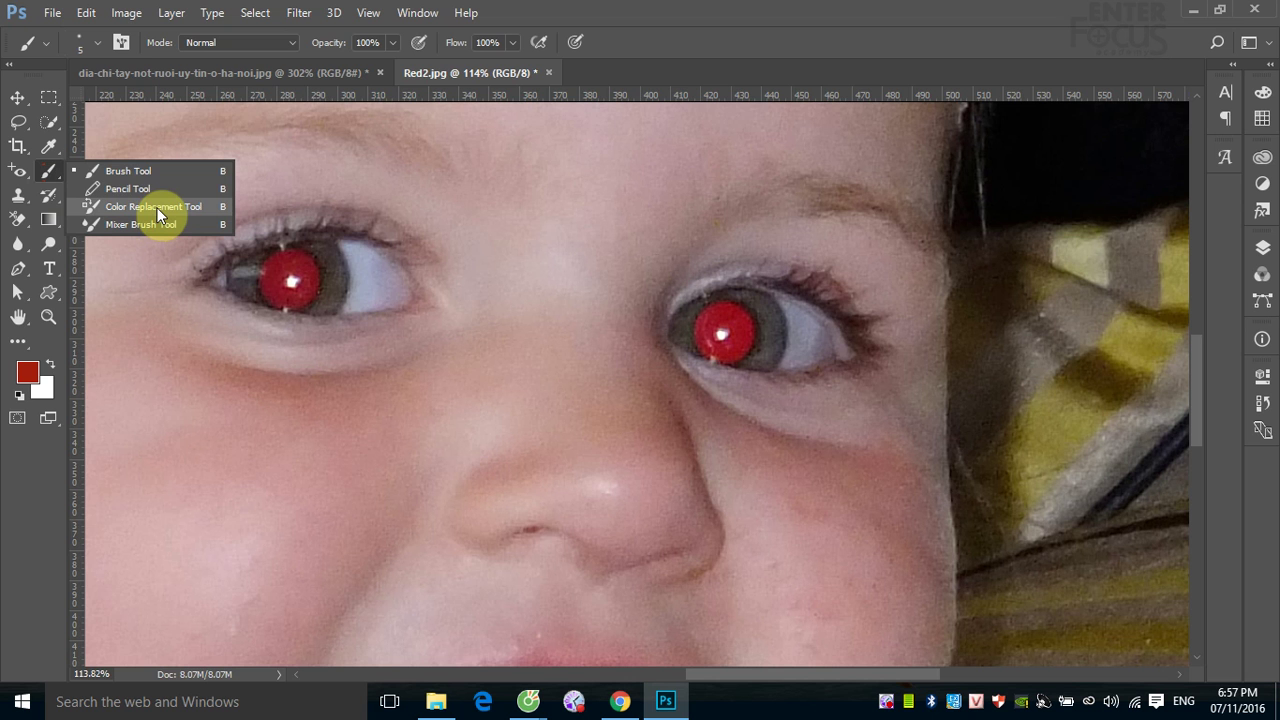
Paint the left red pupil with iris-sampled dark brown using a 29 px Color-mode brush.
{"action": "left_click", "coordinate": [128, 171]}
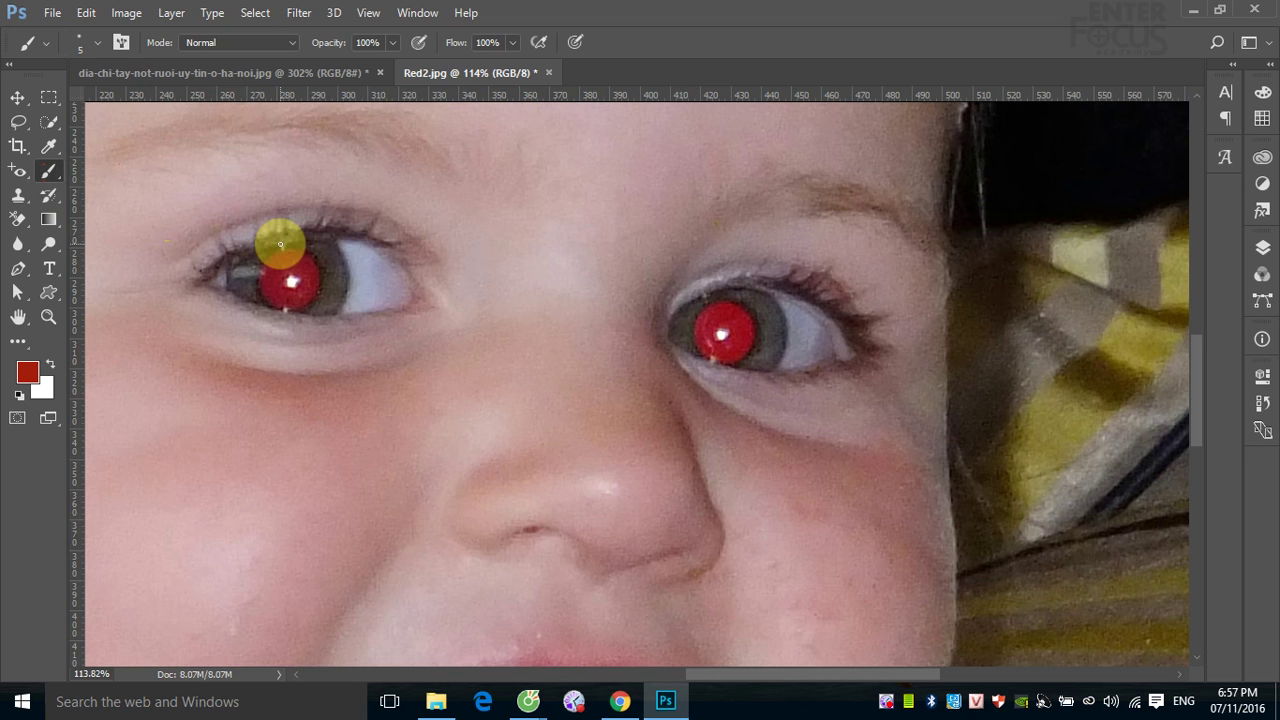
{"action": "left_click_drag", "start_coordinate": [217, 209], "coordinate": [471, 351]}
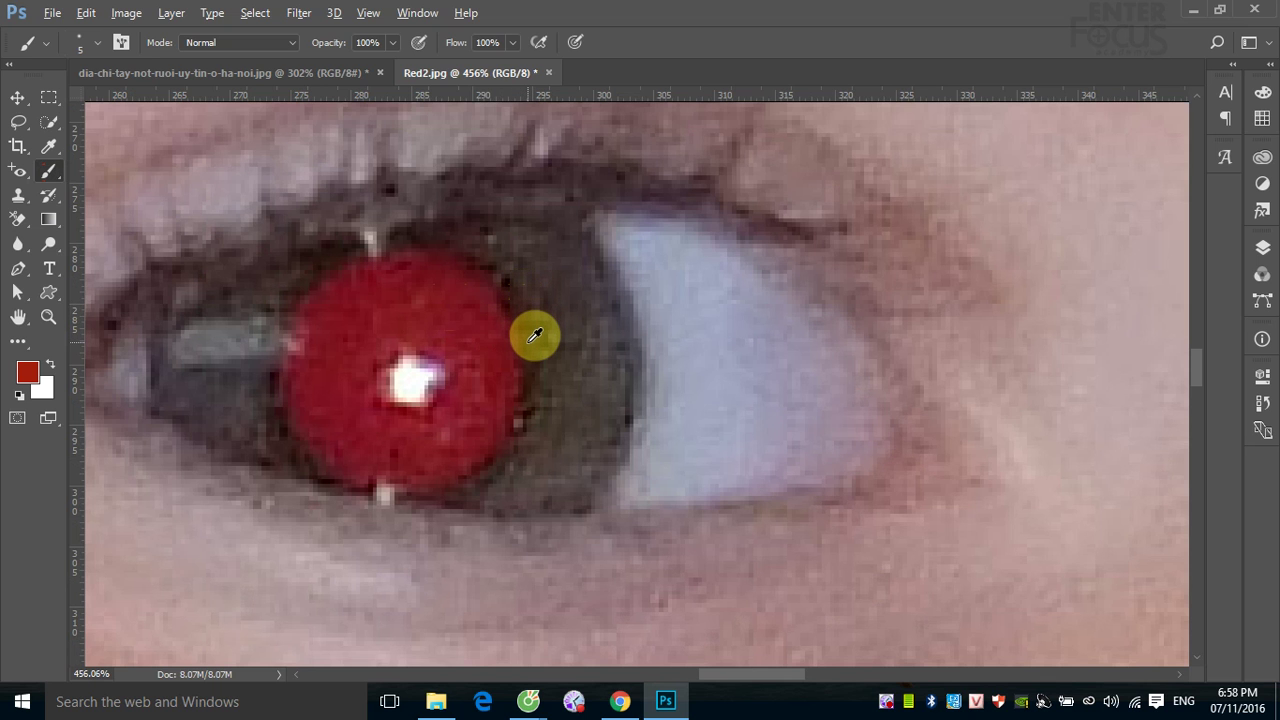
{"action": "left_click", "coordinate": [534, 337], "text": "alt"}
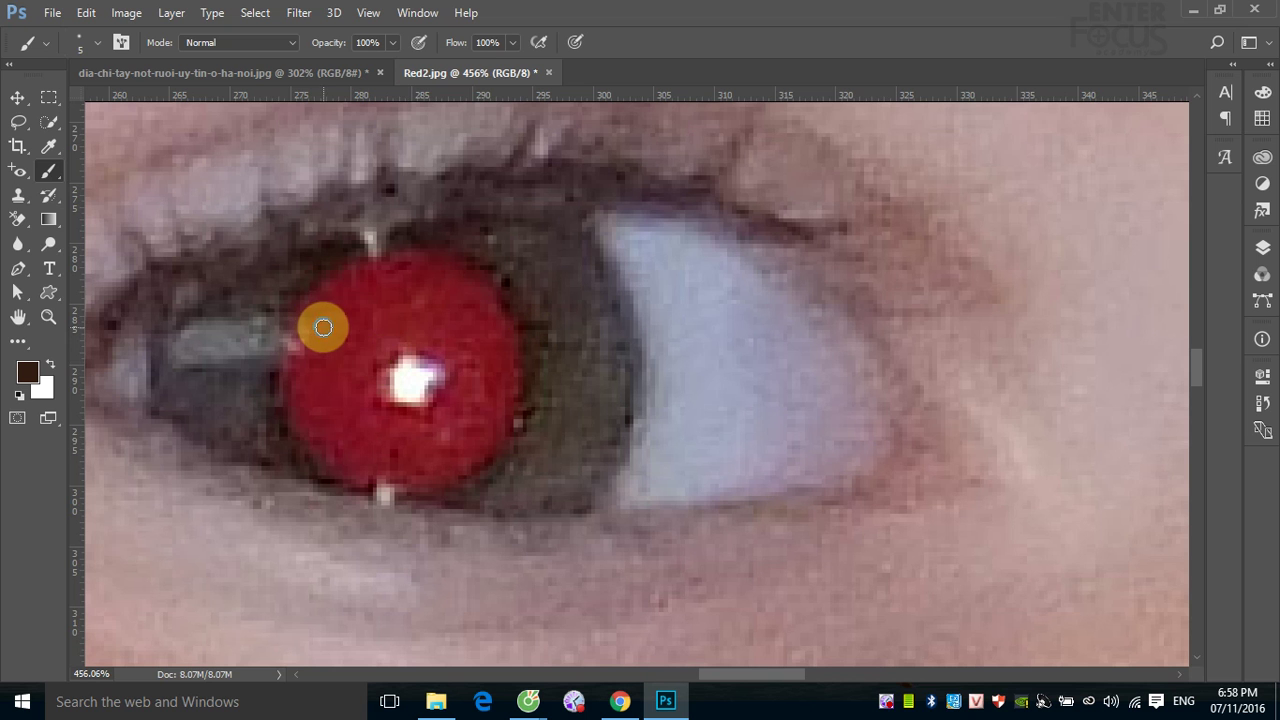
{"action": "mouse_move", "coordinate": [323, 326]}
{"action": "left_mouse_down"}
{"action": "mouse_move", "coordinate": [404, 334]}
{"action": "mouse_move", "coordinate": [353, 296]}
{"action": "left_mouse_up"}
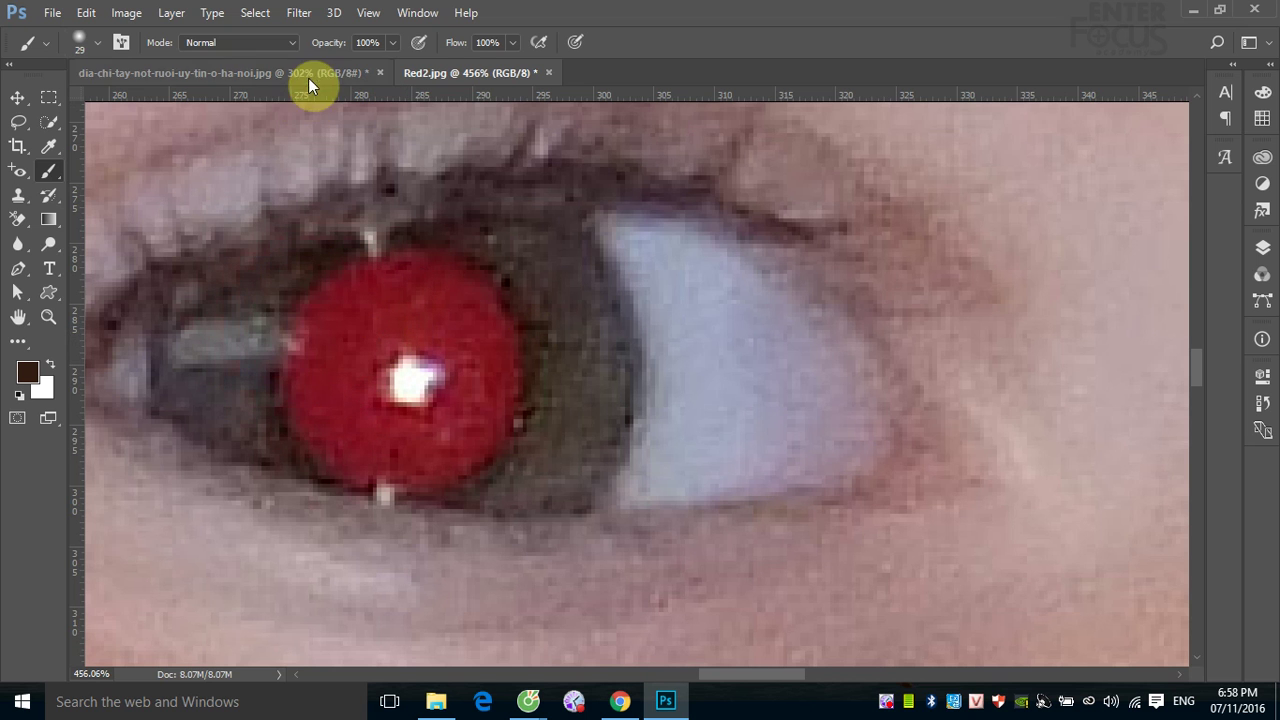
{"action": "left_click", "coordinate": [294, 47]}
{"action": "left_click", "coordinate": [238, 418]}
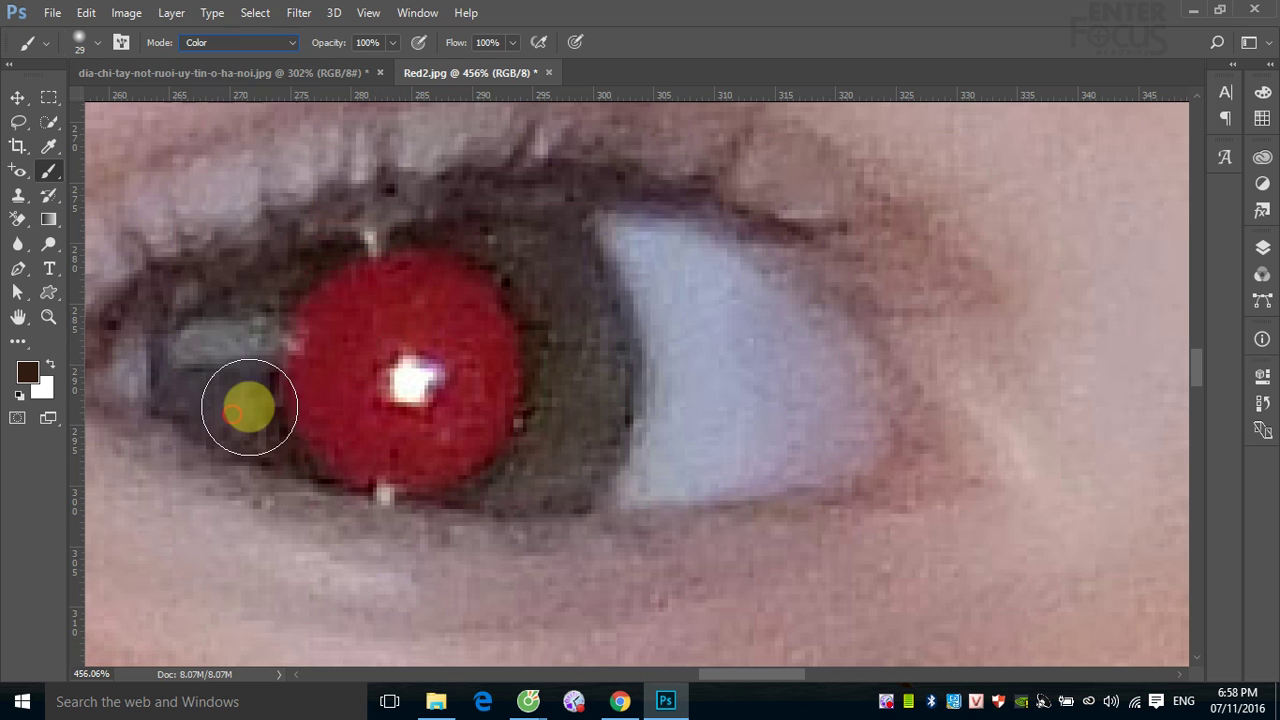
{"action": "mouse_move", "coordinate": [400, 271]}
{"action": "left_mouse_down"}
{"action": "mouse_move", "coordinate": [443, 294]}
{"action": "mouse_move", "coordinate": [434, 403]}
{"action": "mouse_move", "coordinate": [371, 441]}
{"action": "mouse_move", "coordinate": [543, 449]}
{"action": "mouse_move", "coordinate": [466, 289]}
{"action": "mouse_move", "coordinate": [343, 354]}
{"action": "mouse_move", "coordinate": [337, 333]}
{"action": "left_mouse_up"}
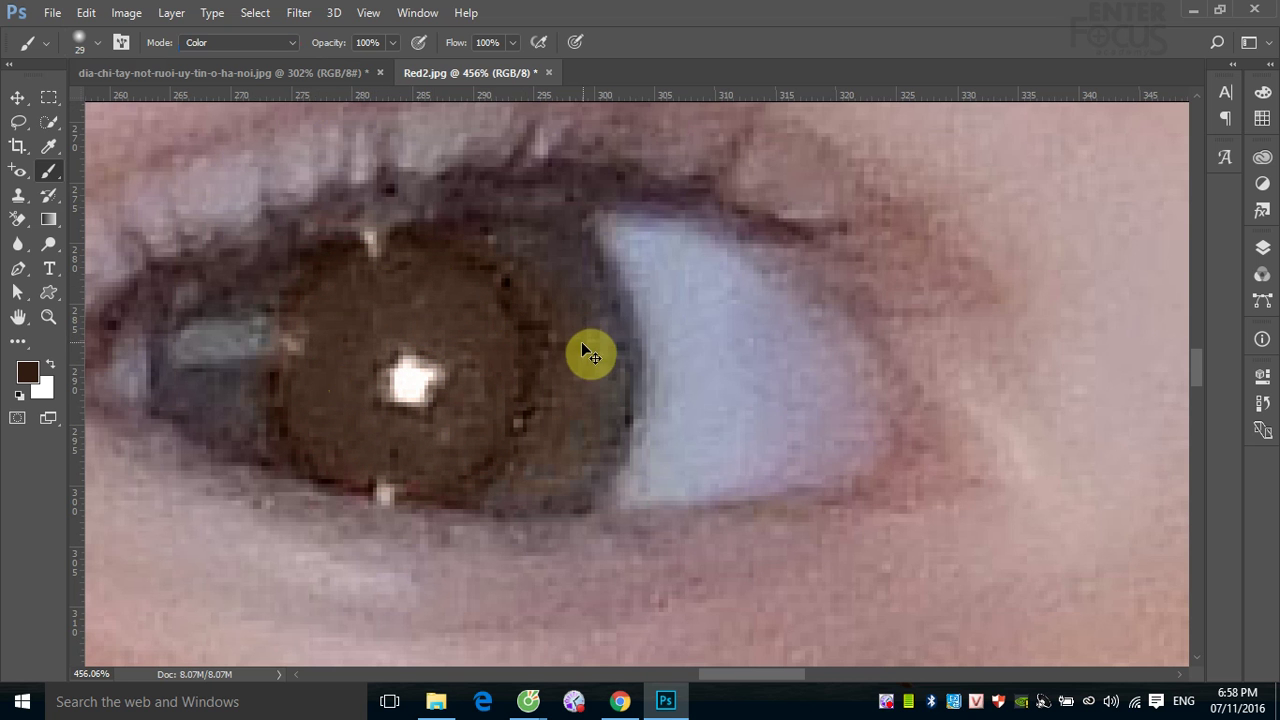
{"action": "key", "text": "ctrl+minus"}
{"action": "key", "text": "ctrl+minus"}
{"action": "key", "text": "ctrl+minus"}
{"action": "key", "text": "ctrl+minus"}
{"action": "key", "text": "ctrl+minus"}
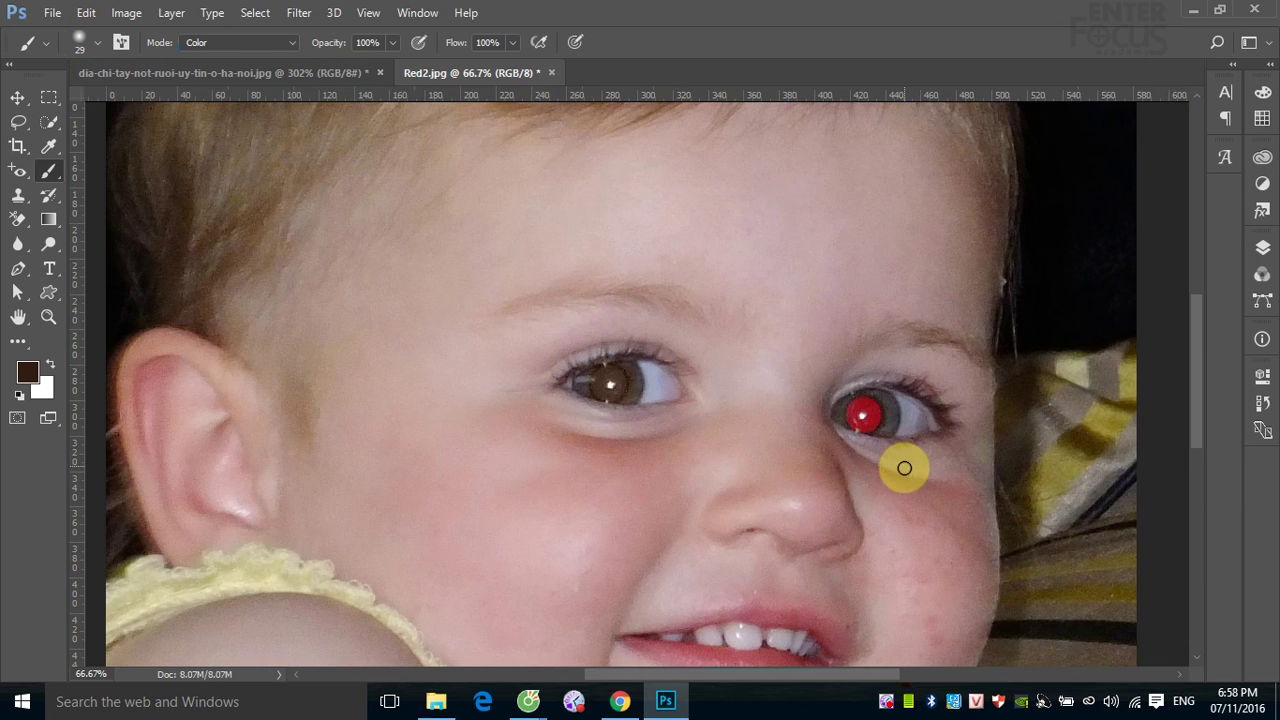
Sample iris colours and paint the right red pupil greyish brown, then view the full face.
{"action": "left_click_drag", "start_coordinate": [871, 417], "coordinate": [900, 451]}
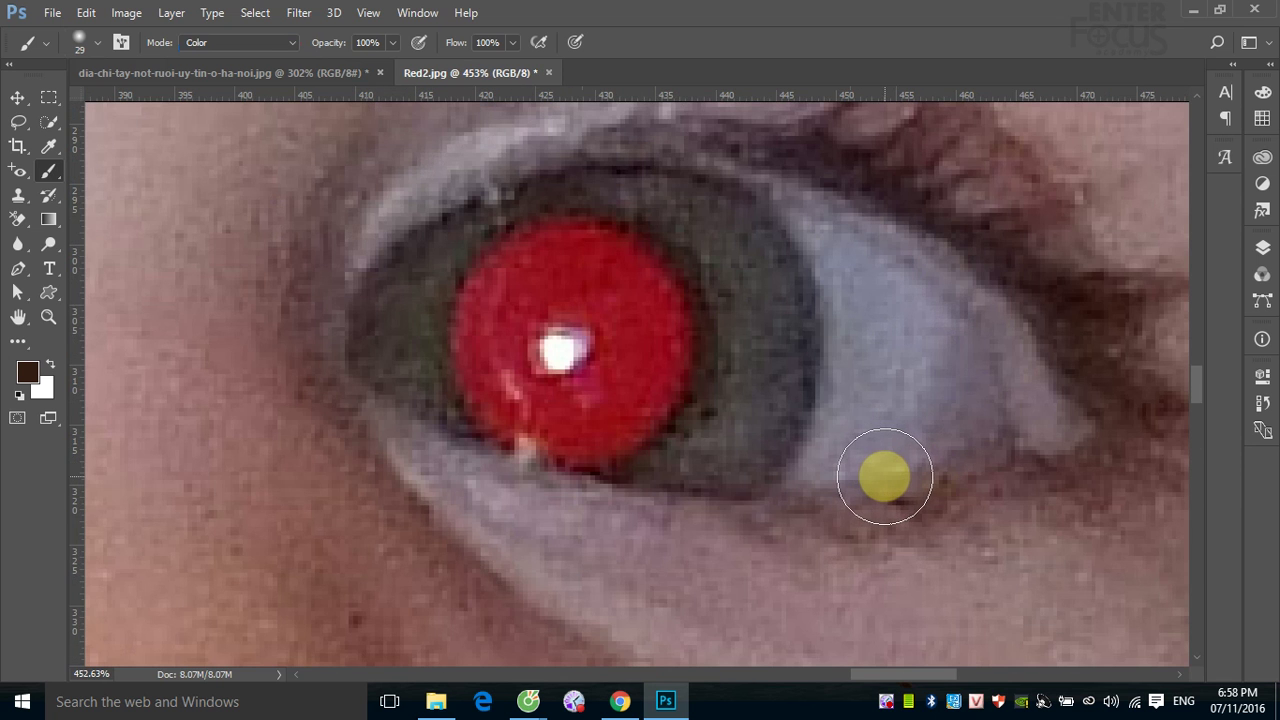
{"action": "left_click", "coordinate": [690, 287], "text": "alt"}
{"action": "mouse_move", "coordinate": [573, 290]}
{"action": "left_mouse_down"}
{"action": "mouse_move", "coordinate": [617, 269]}
{"action": "mouse_move", "coordinate": [514, 263]}
{"action": "mouse_move", "coordinate": [509, 246]}
{"action": "mouse_move", "coordinate": [696, 350]}
{"action": "mouse_move", "coordinate": [757, 323]}
{"action": "left_mouse_up"}
{"action": "left_click", "coordinate": [731, 271], "text": "alt"}
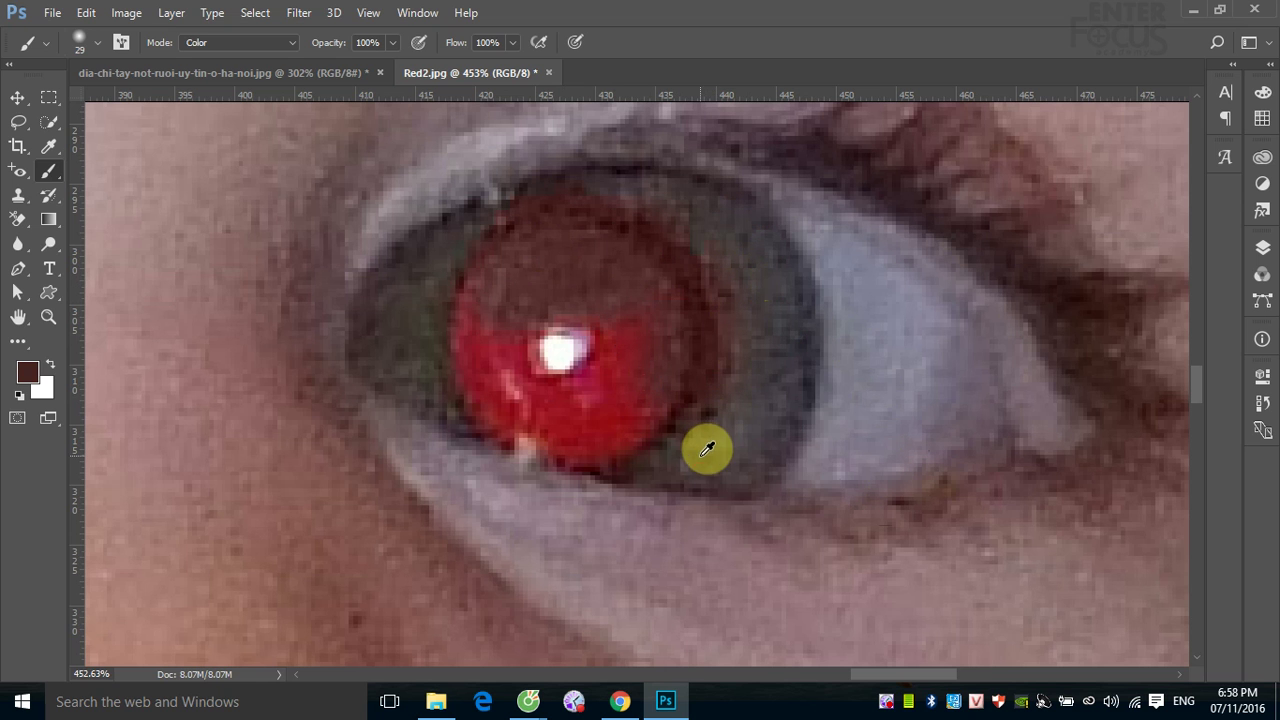
{"action": "left_click_drag", "start_coordinate": [722, 272], "coordinate": [706, 443]}
{"action": "mouse_move", "coordinate": [607, 416]}
{"action": "left_mouse_down"}
{"action": "mouse_move", "coordinate": [549, 363]}
{"action": "mouse_move", "coordinate": [637, 309]}
{"action": "mouse_move", "coordinate": [491, 354]}
{"action": "mouse_move", "coordinate": [604, 435]}
{"action": "mouse_move", "coordinate": [486, 323]}
{"action": "mouse_move", "coordinate": [566, 269]}
{"action": "mouse_move", "coordinate": [677, 271]}
{"action": "mouse_move", "coordinate": [678, 391]}
{"action": "mouse_move", "coordinate": [606, 237]}
{"action": "mouse_move", "coordinate": [497, 306]}
{"action": "mouse_move", "coordinate": [666, 374]}
{"action": "mouse_move", "coordinate": [624, 232]}
{"action": "left_mouse_up"}
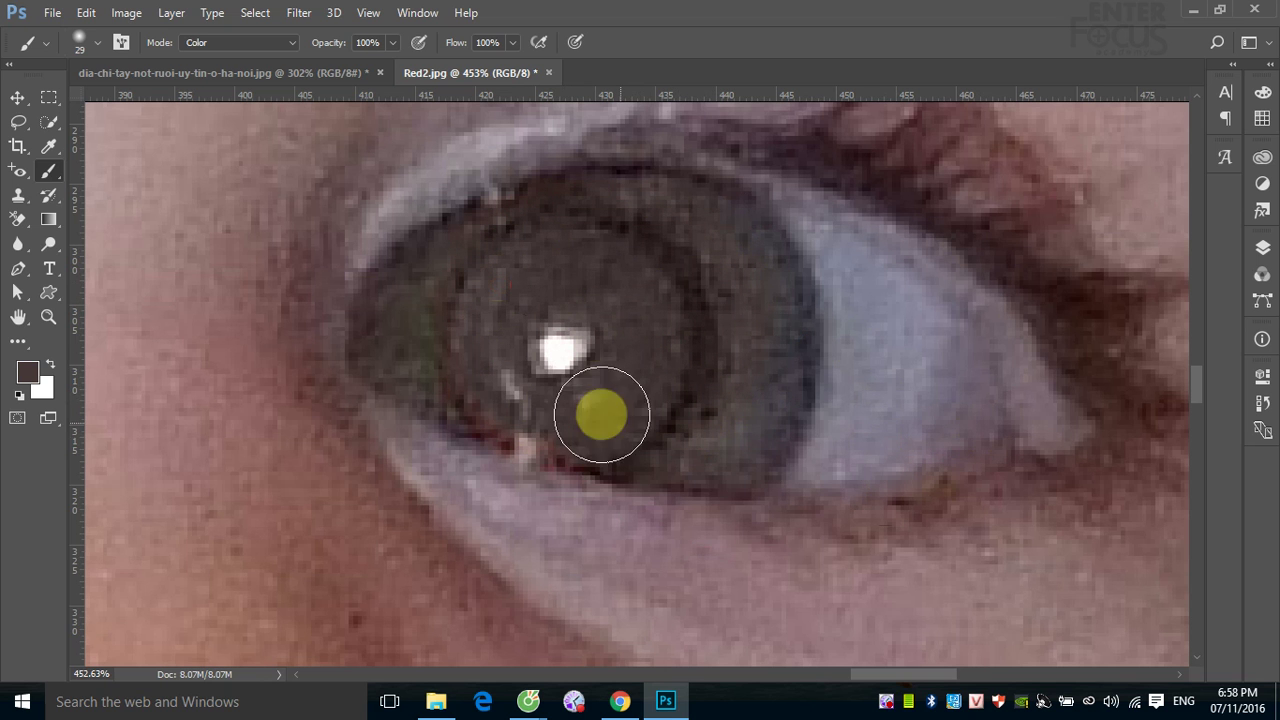
{"action": "mouse_move", "coordinate": [505, 388]}
{"action": "left_mouse_down"}
{"action": "mouse_move", "coordinate": [560, 414]}
{"action": "mouse_move", "coordinate": [686, 414]}
{"action": "left_mouse_up"}
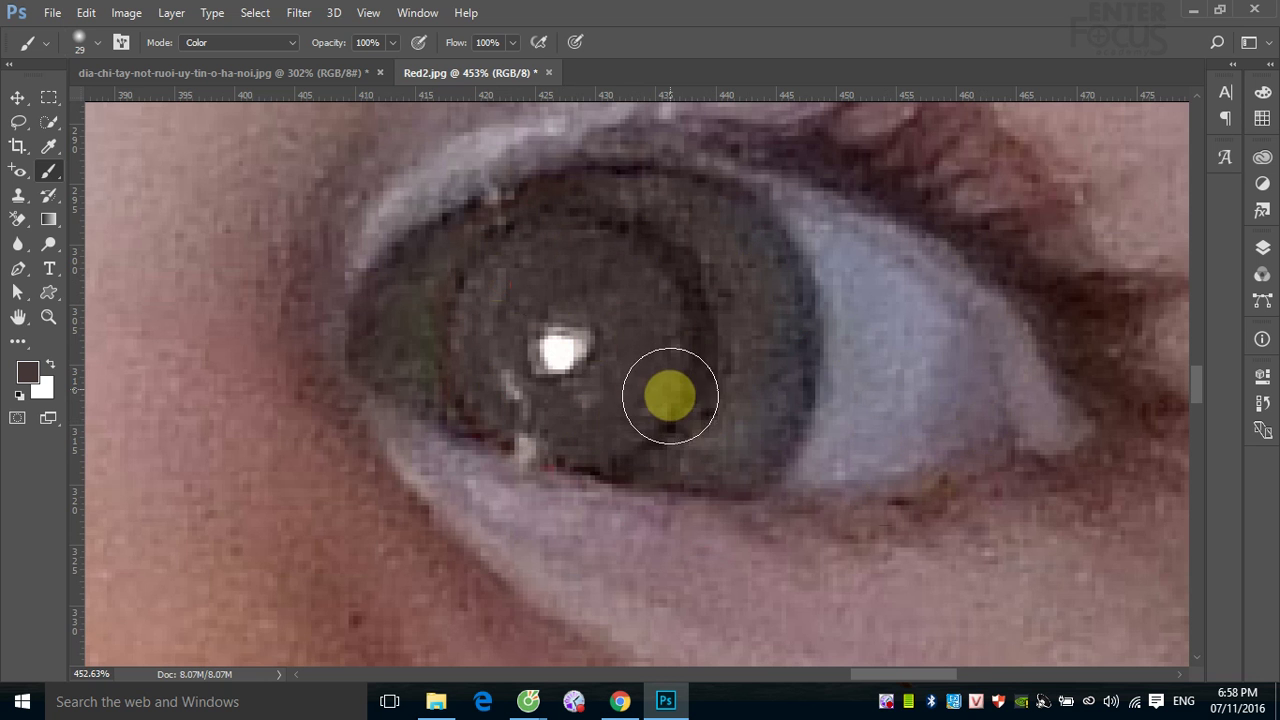
{"action": "scroll", "coordinate": [671, 407], "scroll_direction": "down", "scroll_amount": 1}
{"action": "scroll", "coordinate": [671, 407], "scroll_direction": "down", "scroll_amount": 1}
{"action": "scroll", "coordinate": [675, 415], "scroll_direction": "down", "scroll_amount": 3}
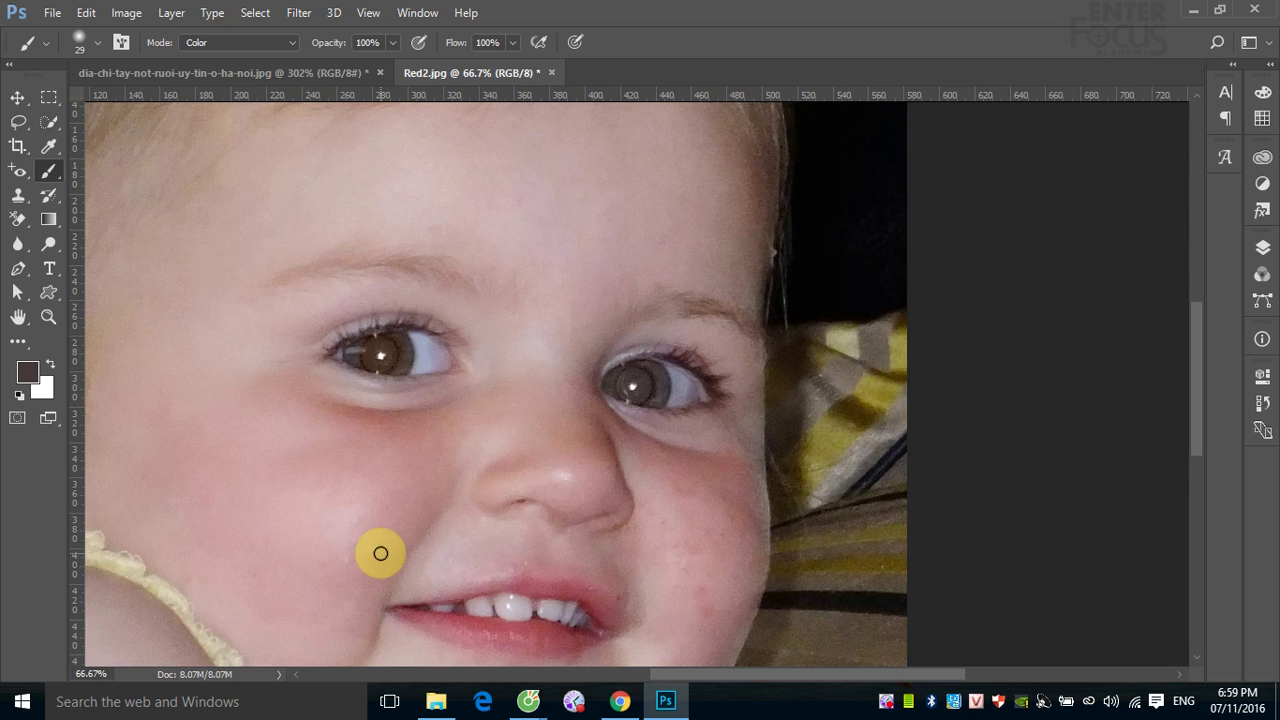
Select the Content-Aware Move Tool in Move mode with Structure 4 and Color 0.
{"action": "left_click", "coordinate": [16, 97]}
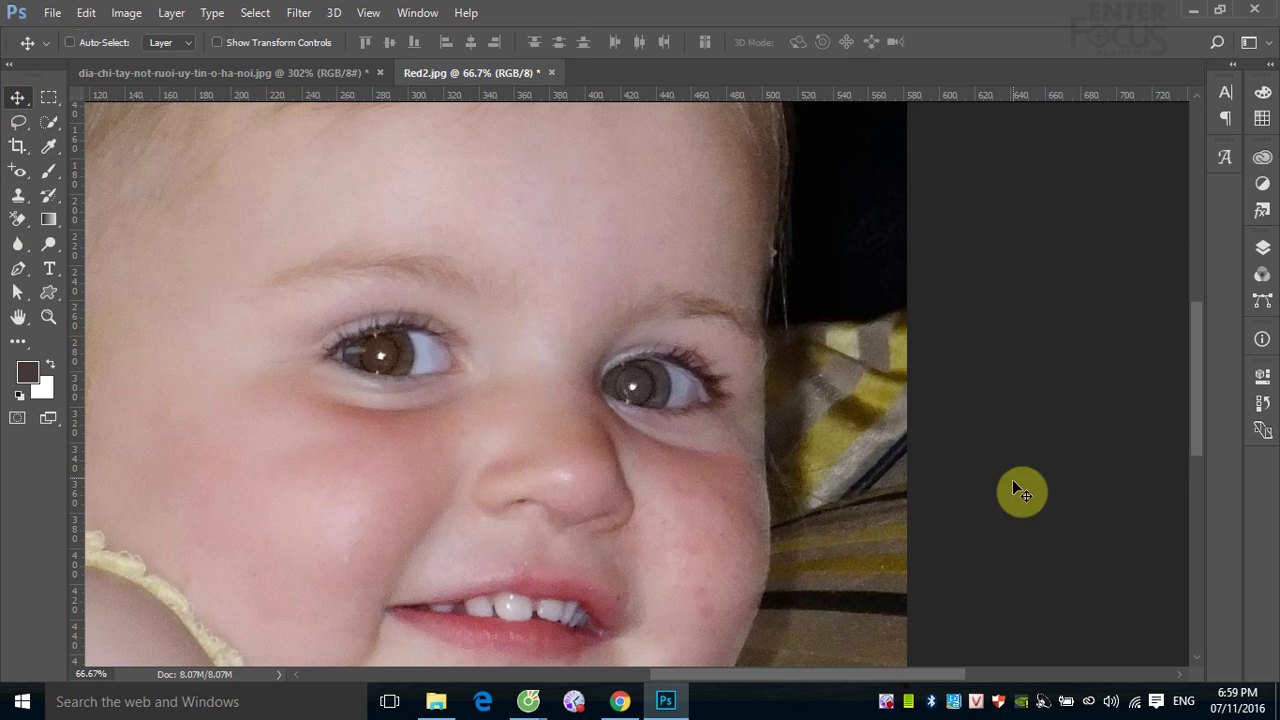
{"action": "left_click", "coordinate": [27, 176]}
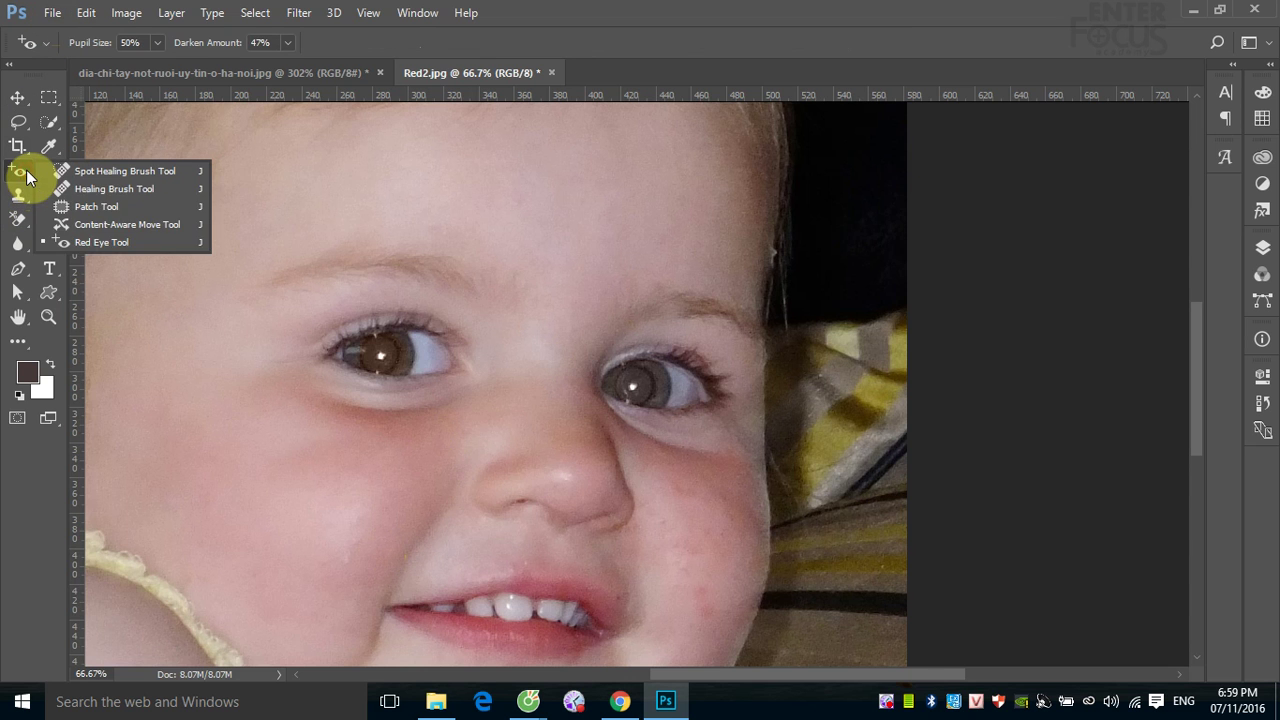
{"action": "left_click", "coordinate": [114, 224]}
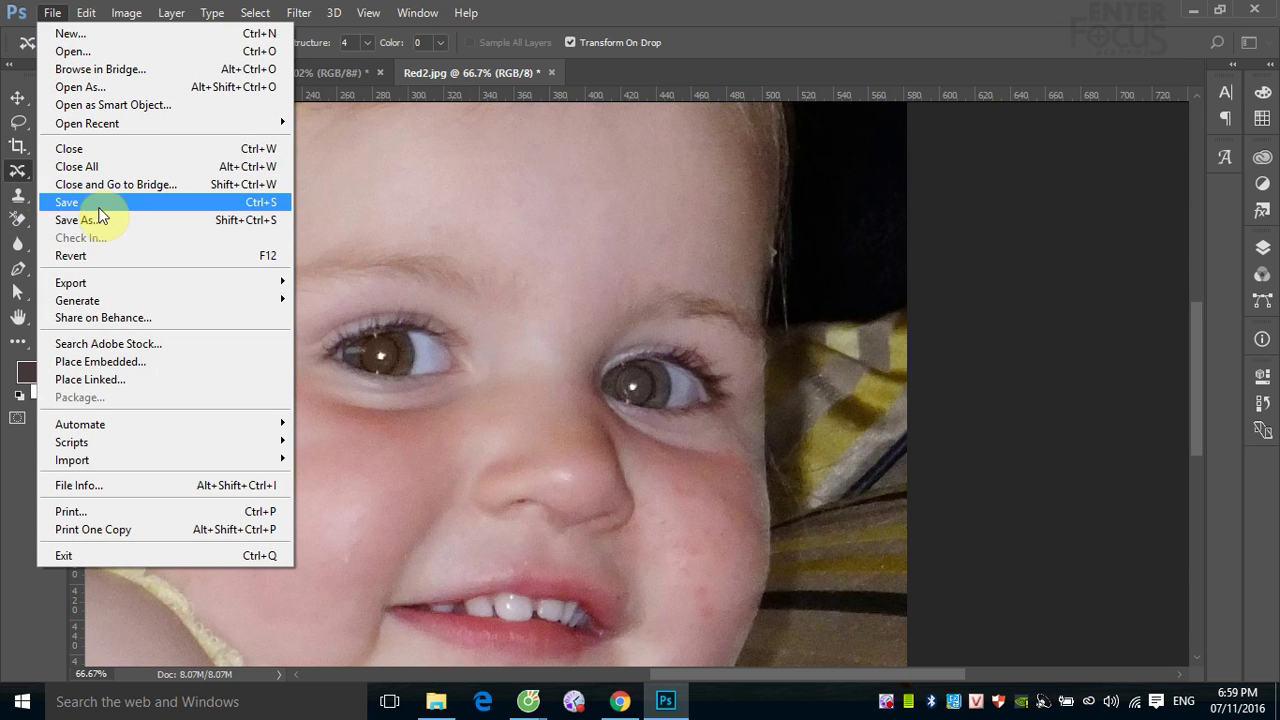
{"action": "left_click", "coordinate": [100, 51]}
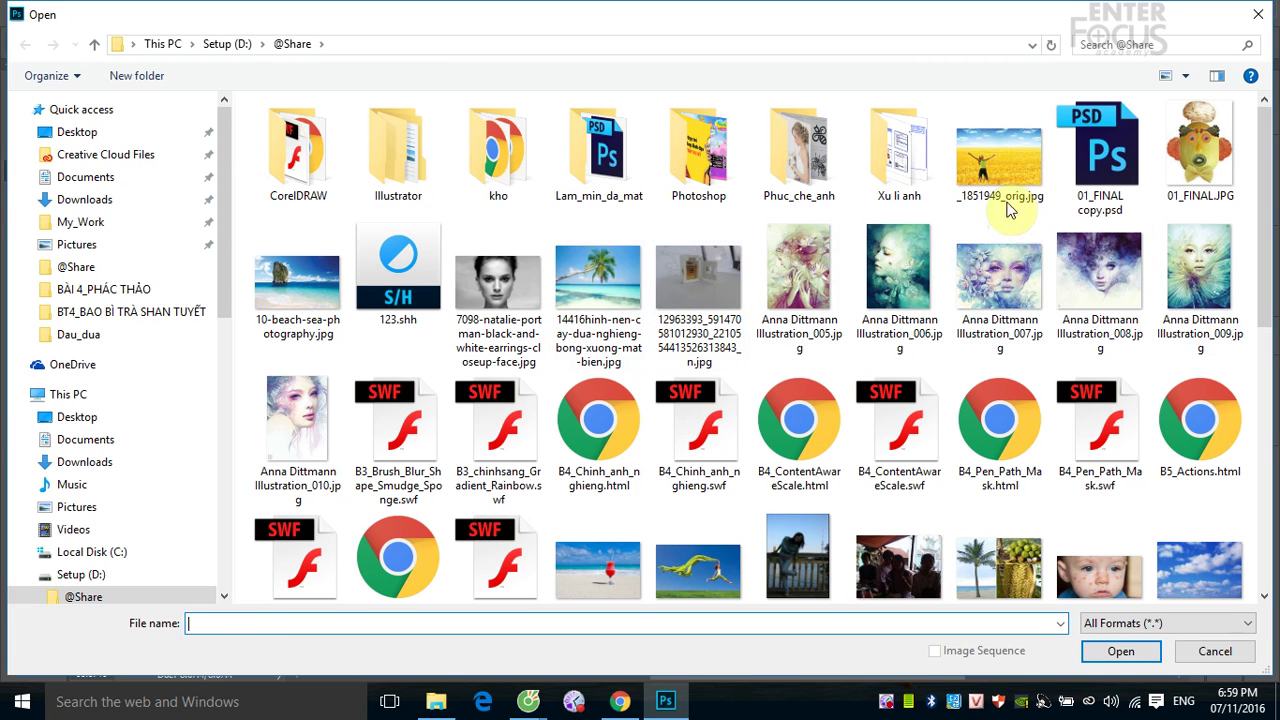
{"action": "left_click", "coordinate": [1000, 160]}
{"action": "left_click", "coordinate": [1152, 656]}
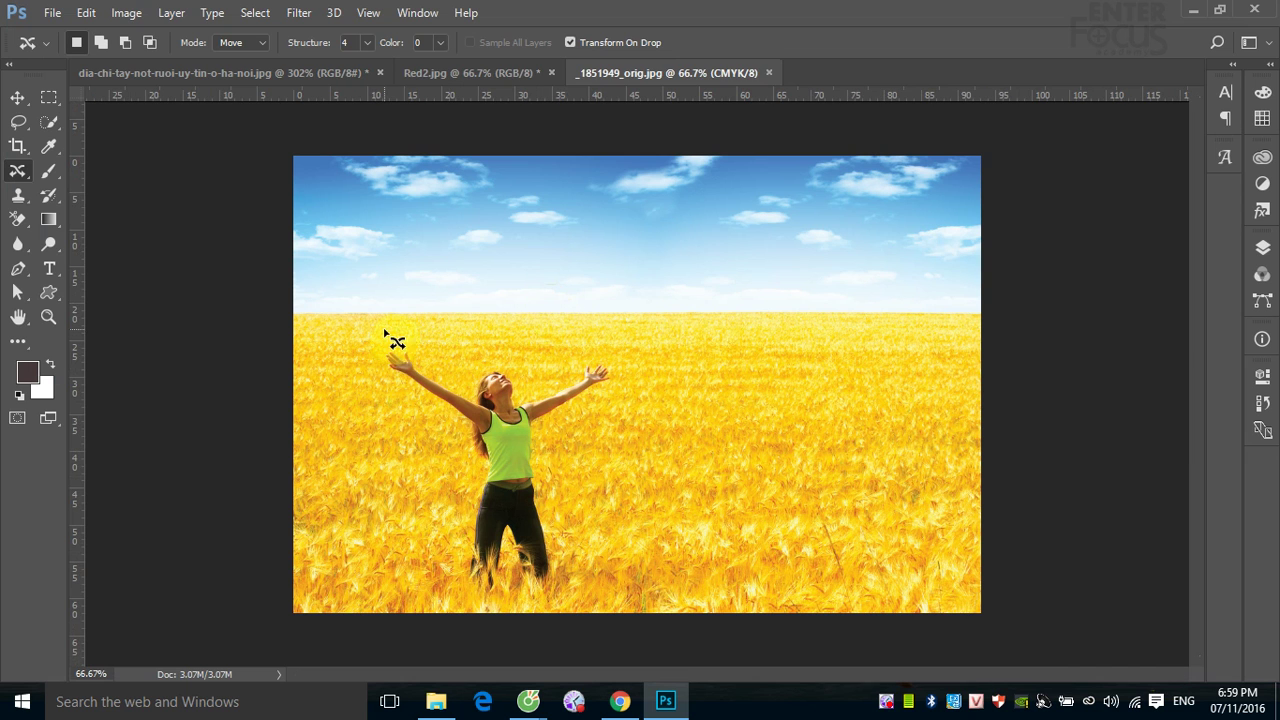
Select the woman loosely with Content-Aware Move and shift her to the field's right side.
{"action": "mouse_move", "coordinate": [445, 355]}
{"action": "left_mouse_down"}
{"action": "mouse_move", "coordinate": [370, 328]}
{"action": "mouse_move", "coordinate": [423, 449]}
{"action": "mouse_move", "coordinate": [434, 577]}
{"action": "mouse_move", "coordinate": [563, 609]}
{"action": "mouse_move", "coordinate": [563, 510]}
{"action": "mouse_move", "coordinate": [651, 403]}
{"action": "mouse_move", "coordinate": [580, 360]}
{"action": "mouse_move", "coordinate": [443, 353]}
{"action": "left_mouse_up"}
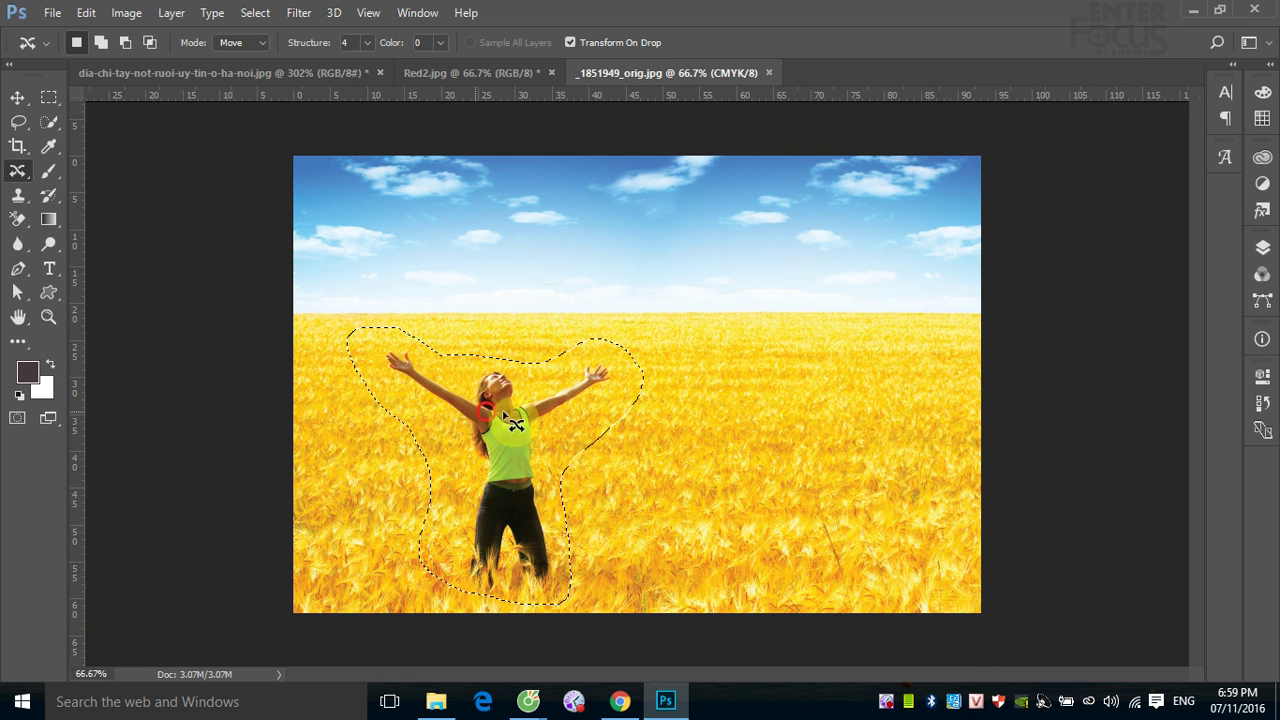
{"action": "left_click_drag", "start_coordinate": [483, 407], "coordinate": [831, 421]}
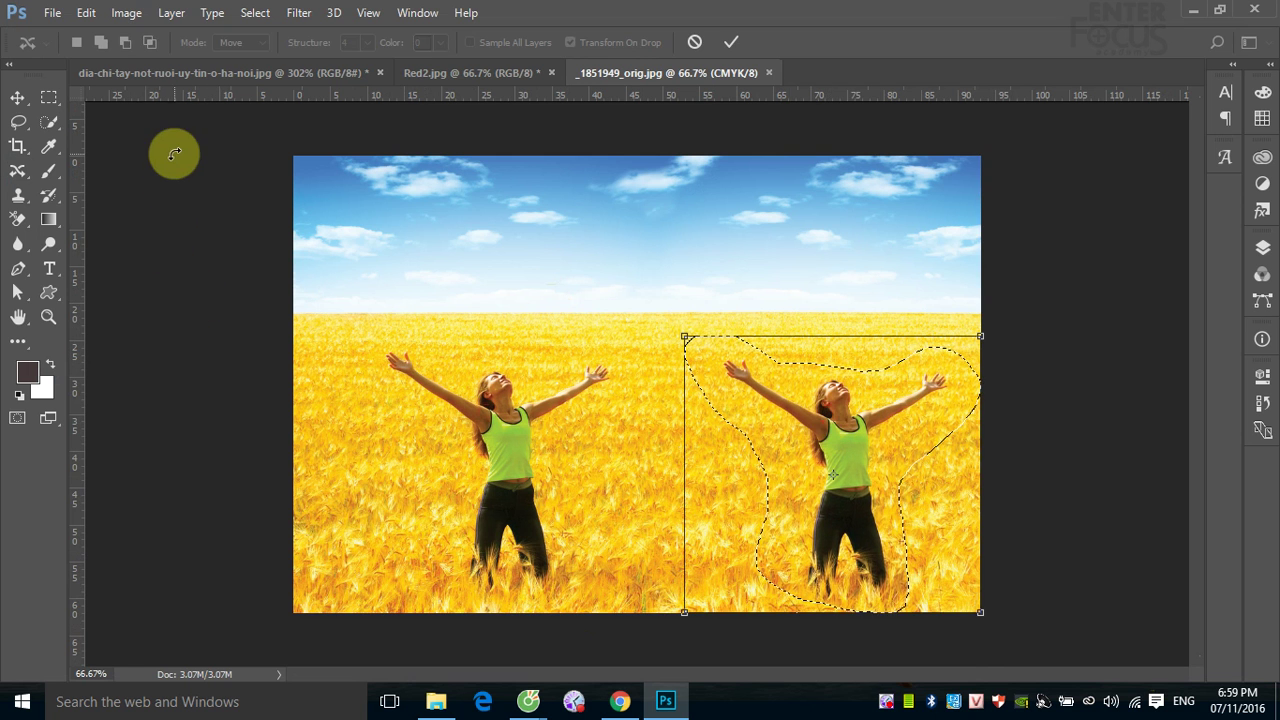
{"action": "key", "text": "Return"}
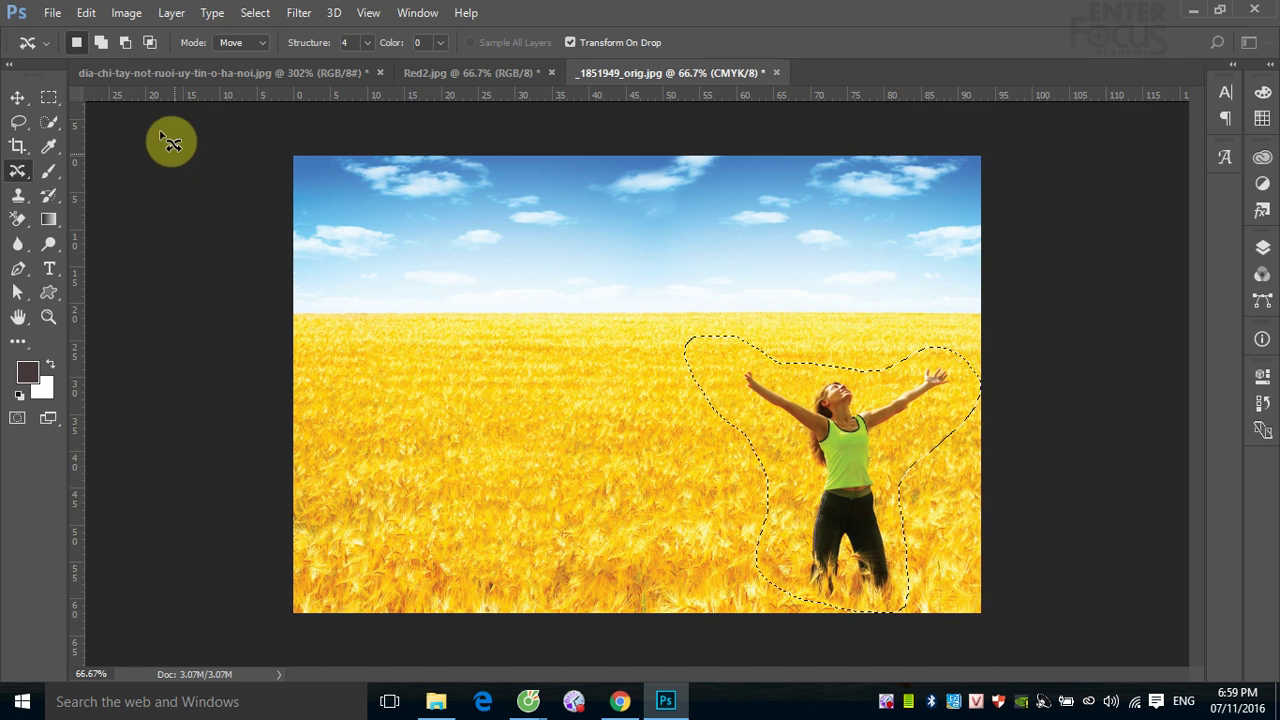
Review the Move/Extend mode choices, keeping Move, and close the wheat-field photo.
{"action": "left_click", "coordinate": [262, 43]}
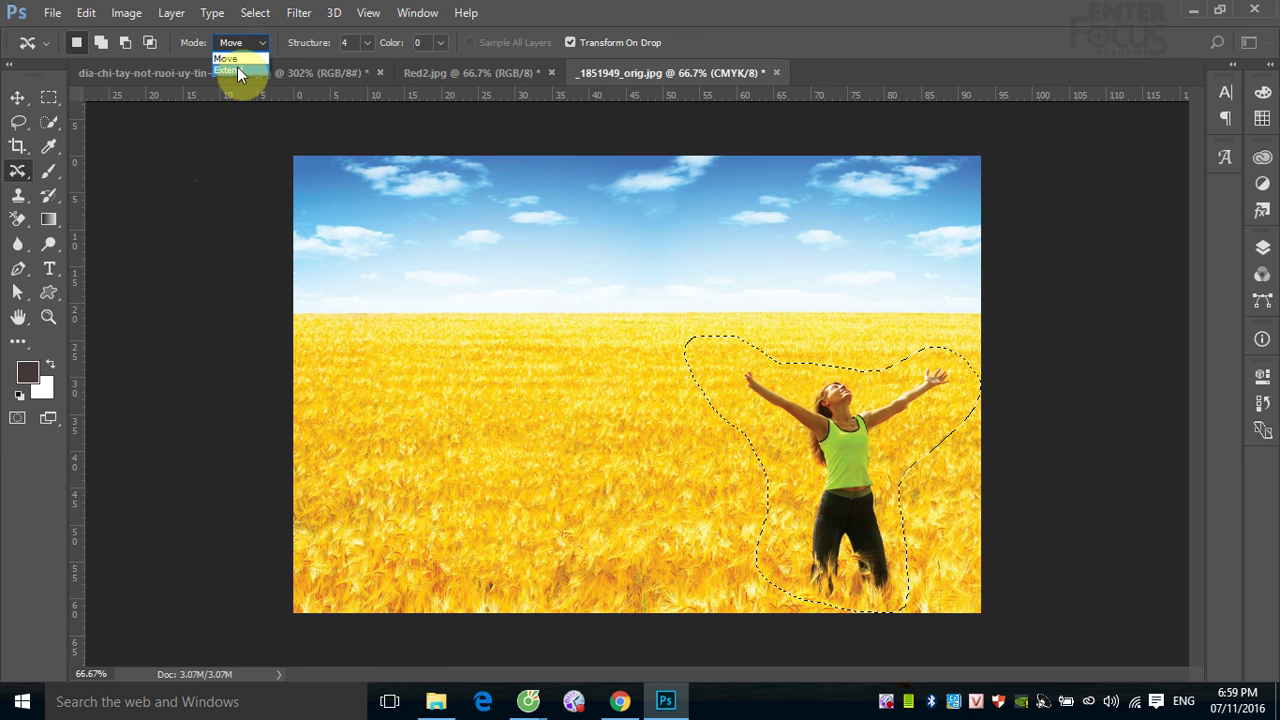
{"action": "left_click", "coordinate": [776, 73]}
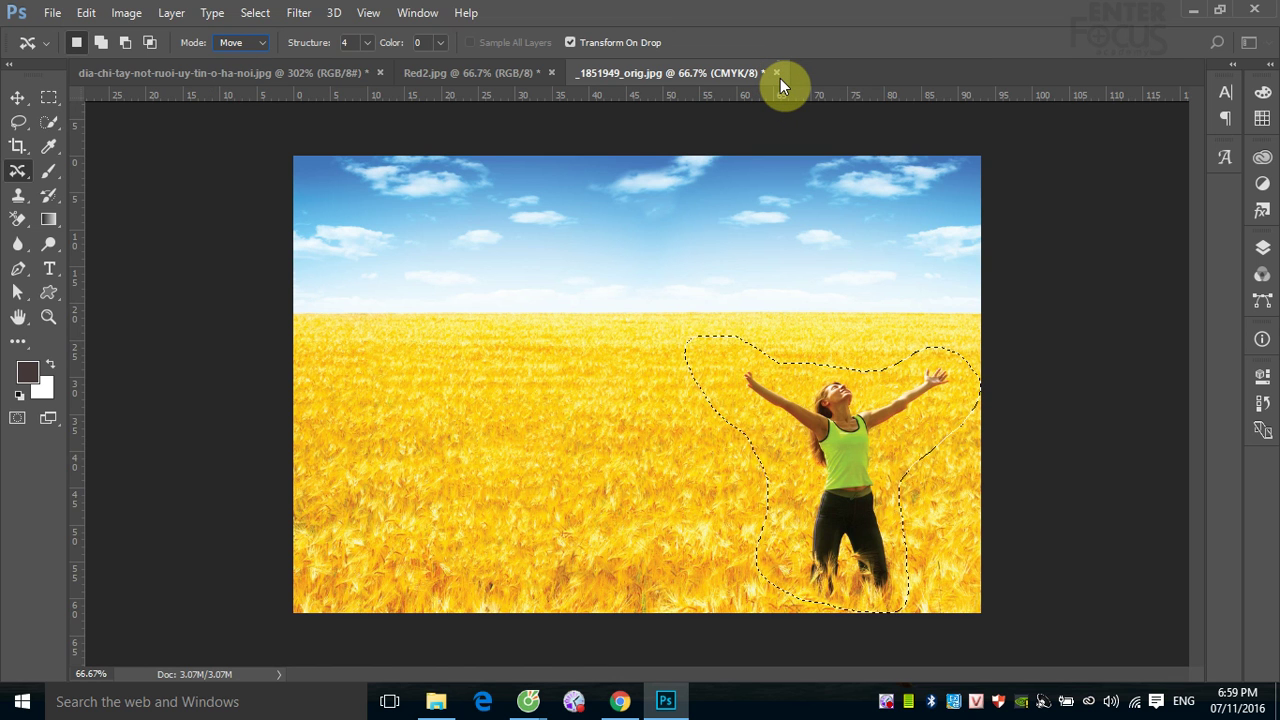
{"action": "left_click", "coordinate": [778, 73]}
Discard the wheat-field photo's changes, browse the healing tools, and switch to the Blur Tool.
{"action": "left_click", "coordinate": [651, 278]}
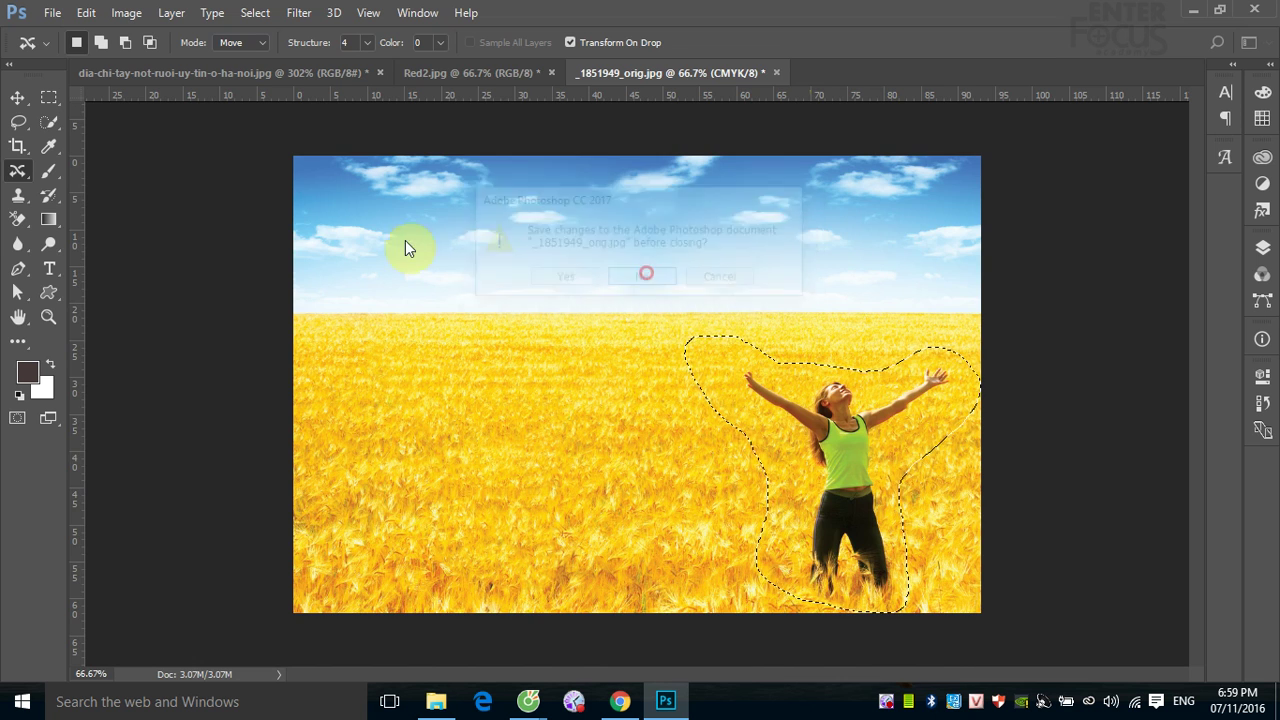
{"action": "left_click", "coordinate": [20, 196]}
{"action": "left_click", "coordinate": [21, 173]}
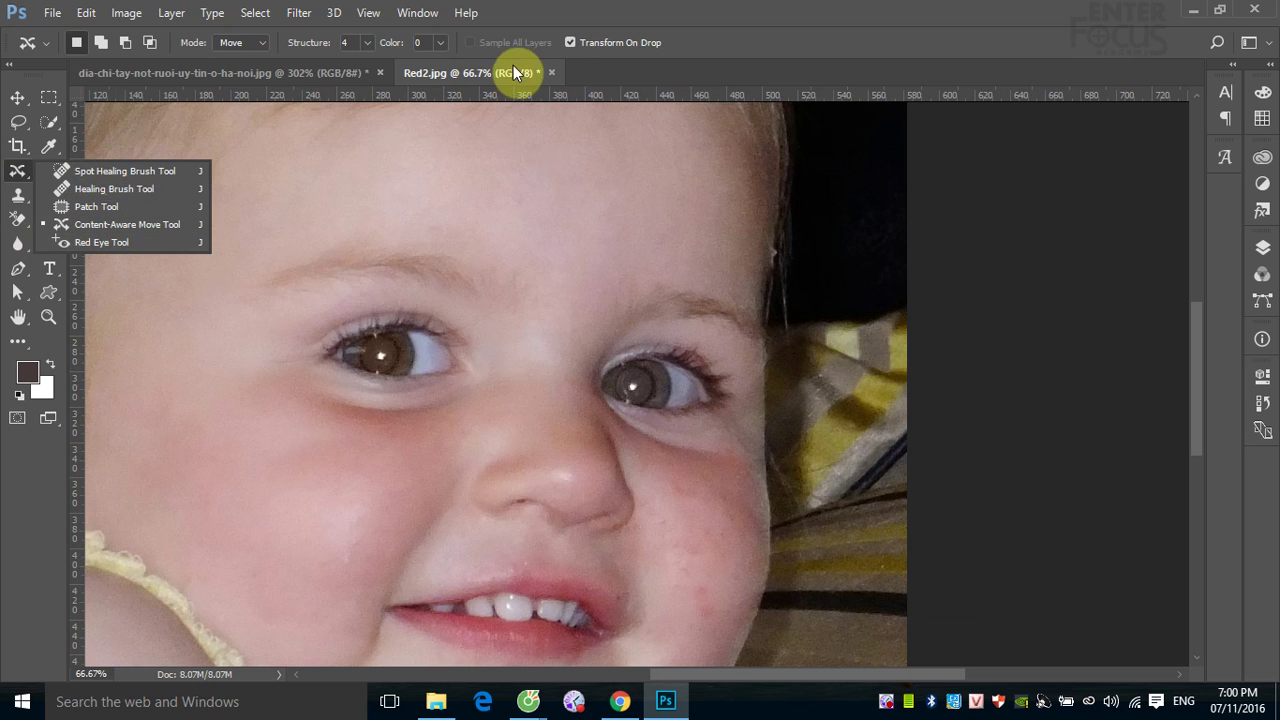
{"action": "left_click", "coordinate": [561, 12]}
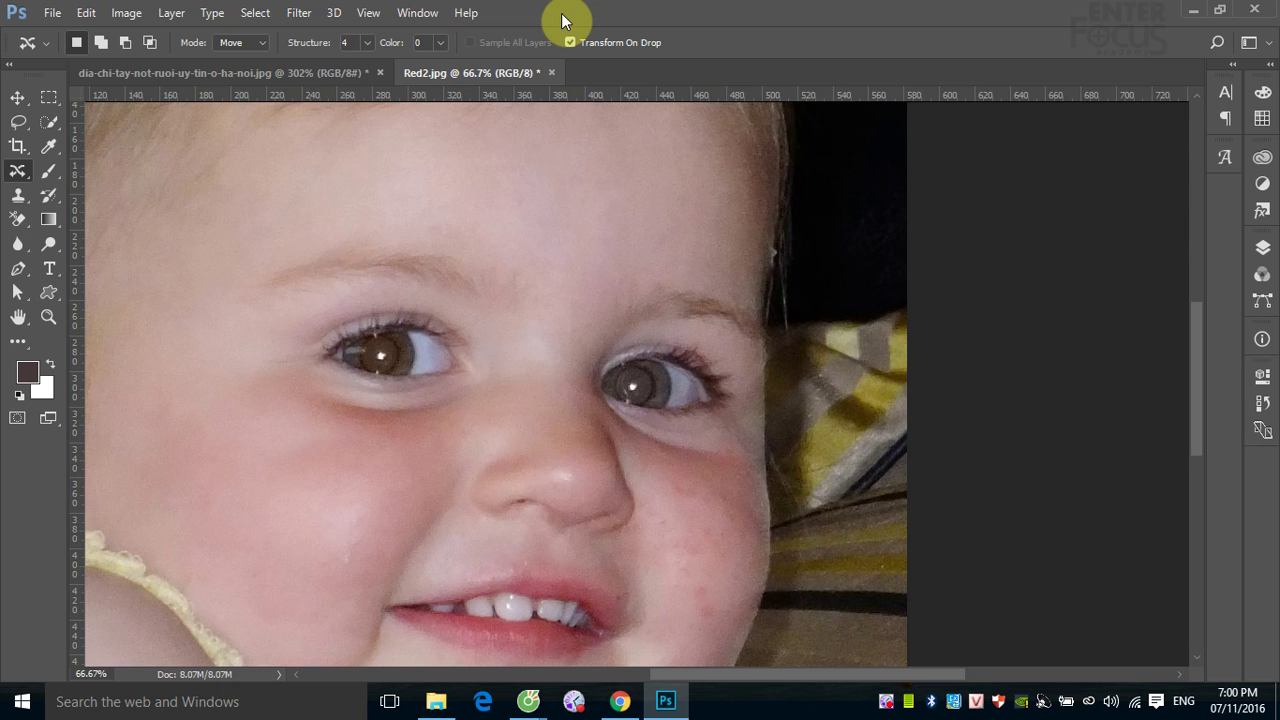
{"action": "left_click", "coordinate": [16, 247]}
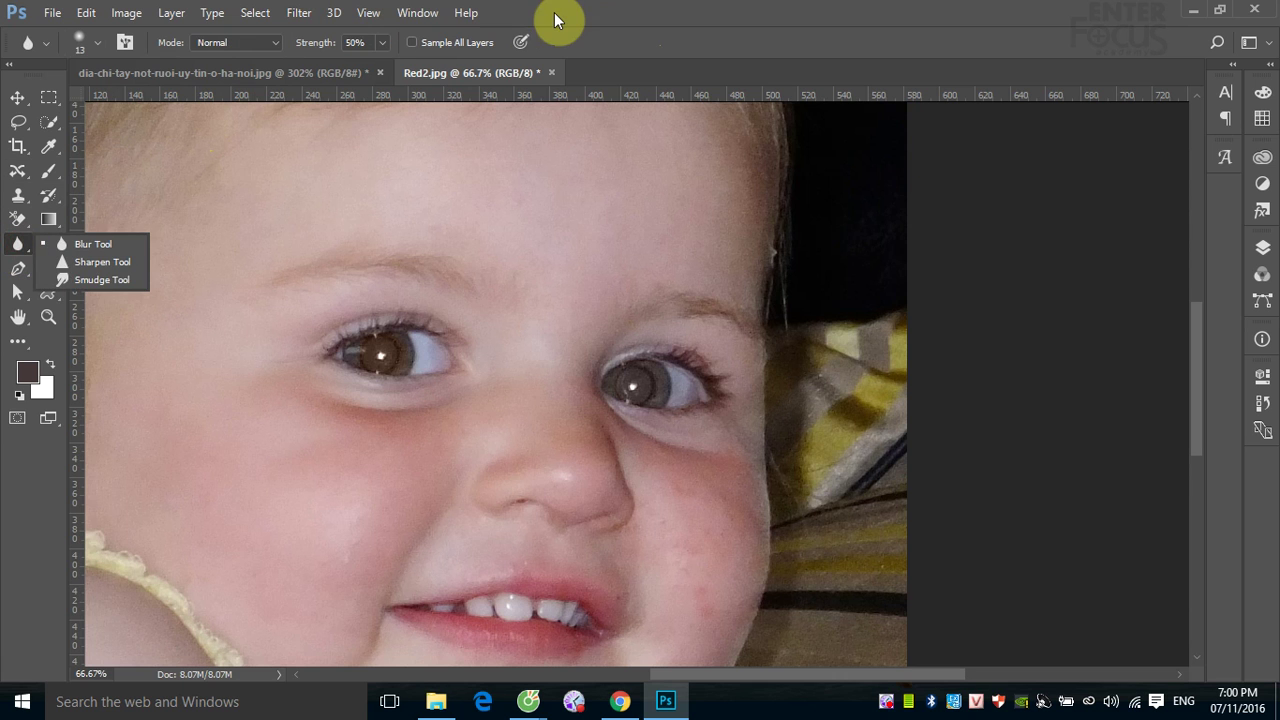
Pick the Dodge Tool from the toolbar flyout next to Blur, Sharpen and Smudge.
{"action": "left_click_drag", "start_coordinate": [16, 247], "coordinate": [83, 247]}
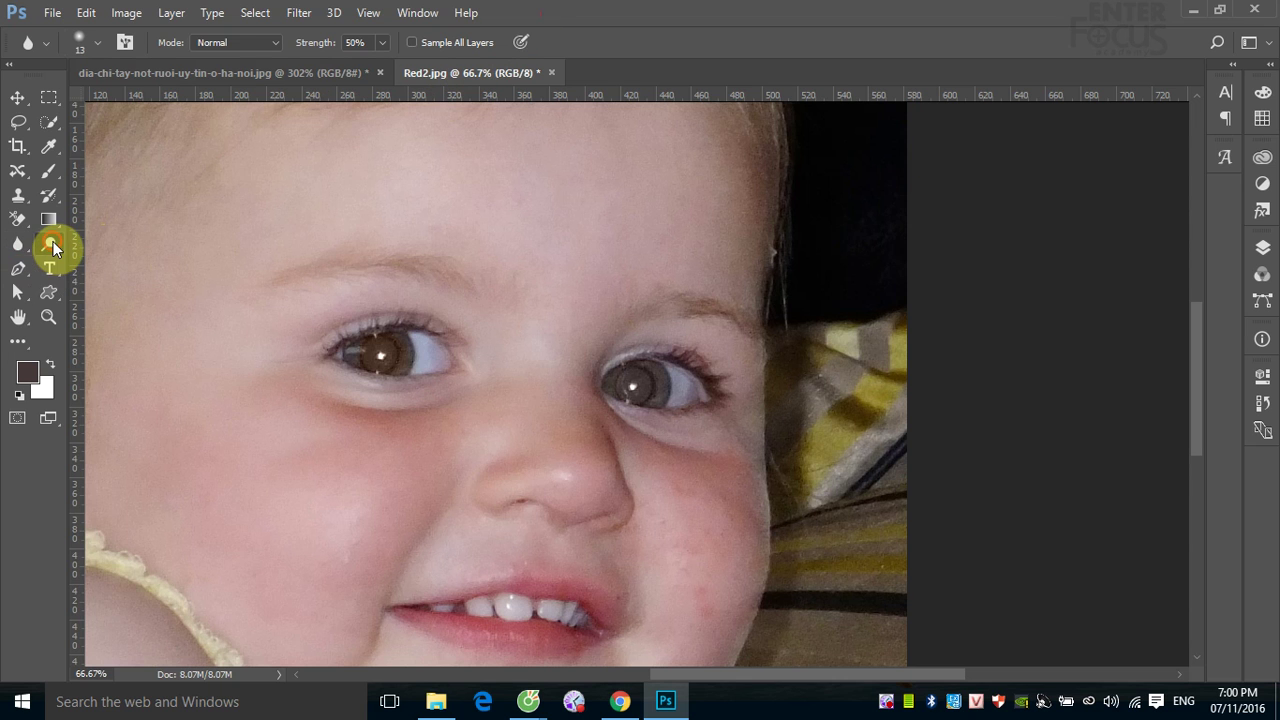
{"action": "left_click", "coordinate": [49, 246]}
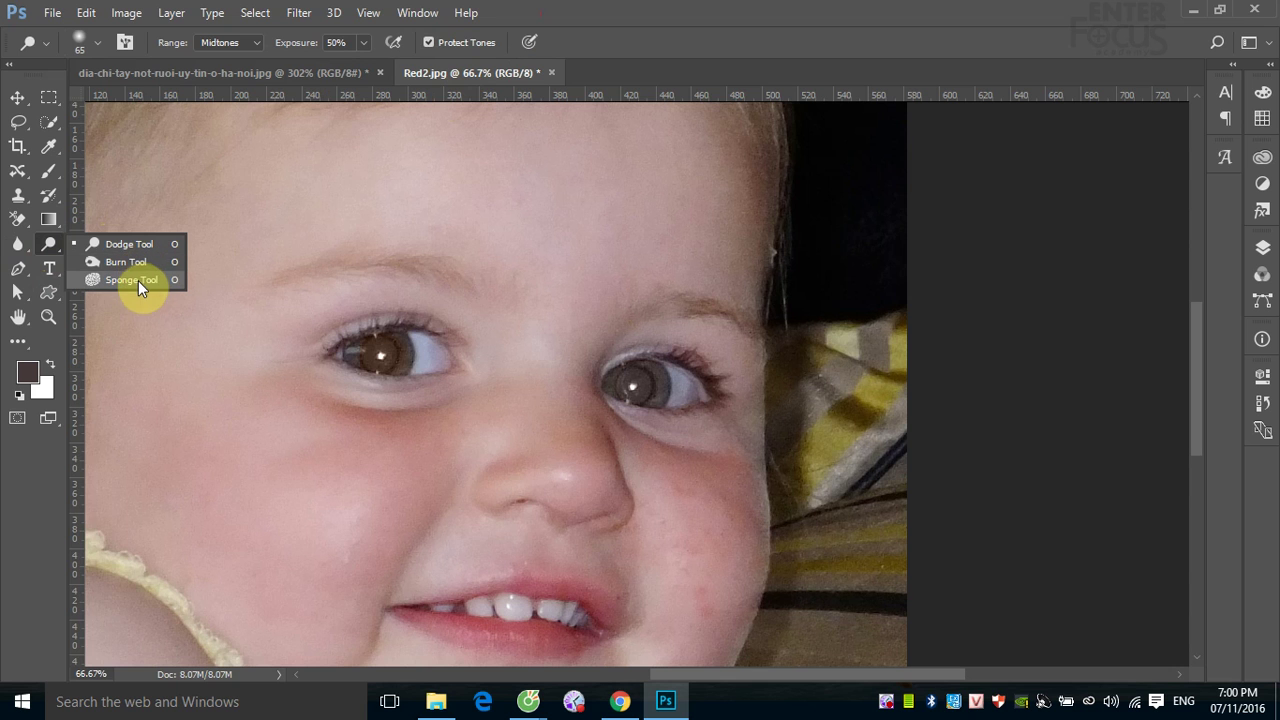